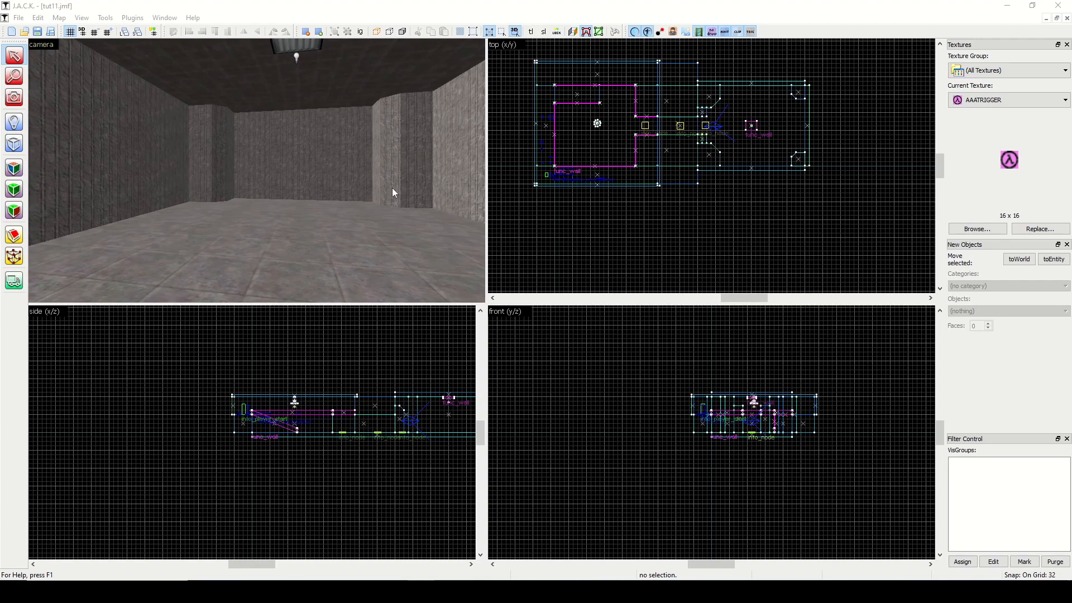
Clip the 768-unit-long side wall of the room with two vertical cuts, keeping all three sections, the middle one 288 units wide.
{"action": "left_click", "coordinate": [14, 97]}
{"action": "mouse_move", "coordinate": [256, 170]}
{"action": "left_mouse_down"}
{"action": "mouse_move", "coordinate": [246, 170]}
{"action": "mouse_move", "coordinate": [256, 170]}
{"action": "left_mouse_up"}
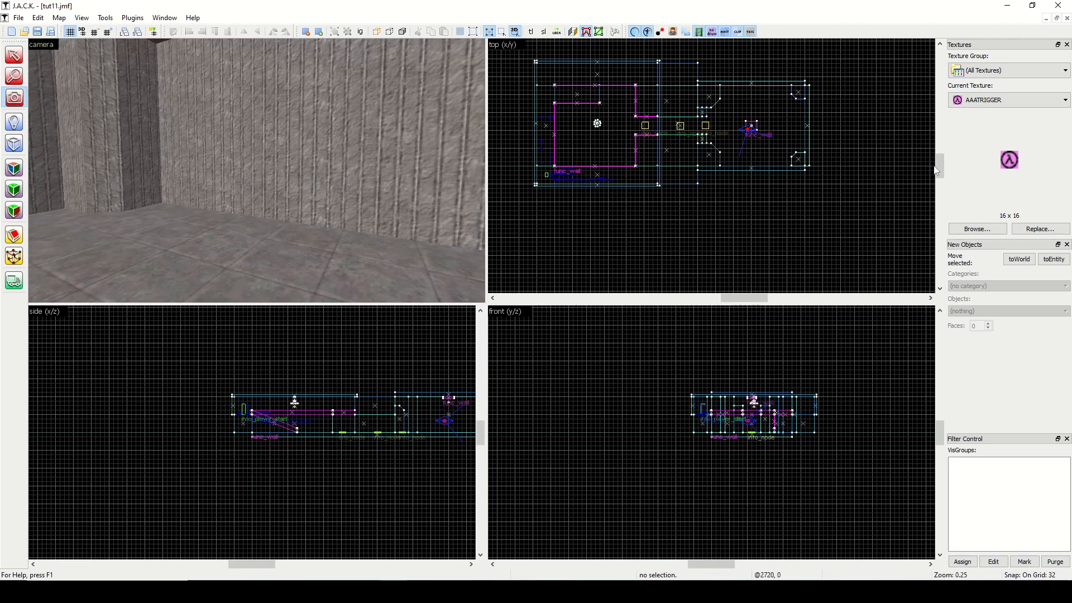
{"action": "left_click_drag", "start_coordinate": [940, 164], "coordinate": [942, 169]}
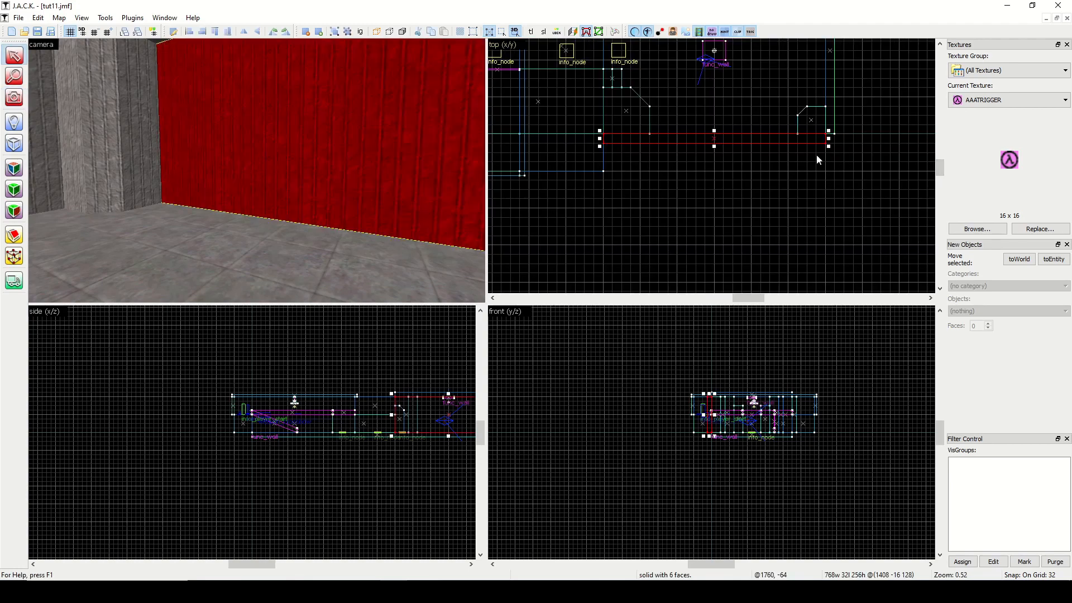
{"action": "left_click", "coordinate": [14, 236]}
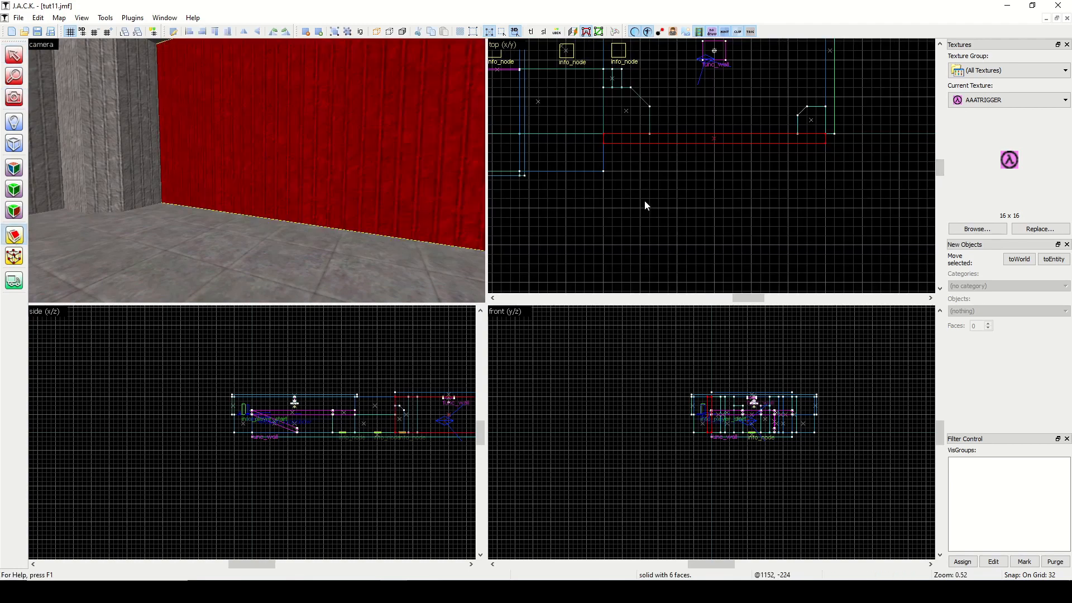
{"action": "left_click_drag", "start_coordinate": [778, 134], "coordinate": [780, 143]}
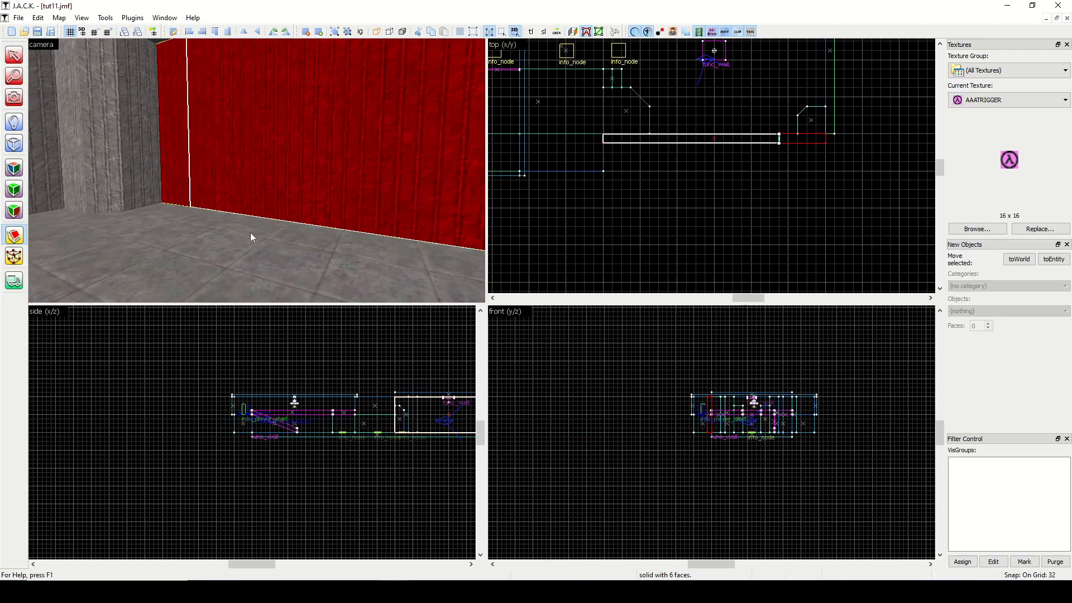
{"action": "left_click", "coordinate": [20, 239]}
{"action": "left_click", "coordinate": [20, 239]}
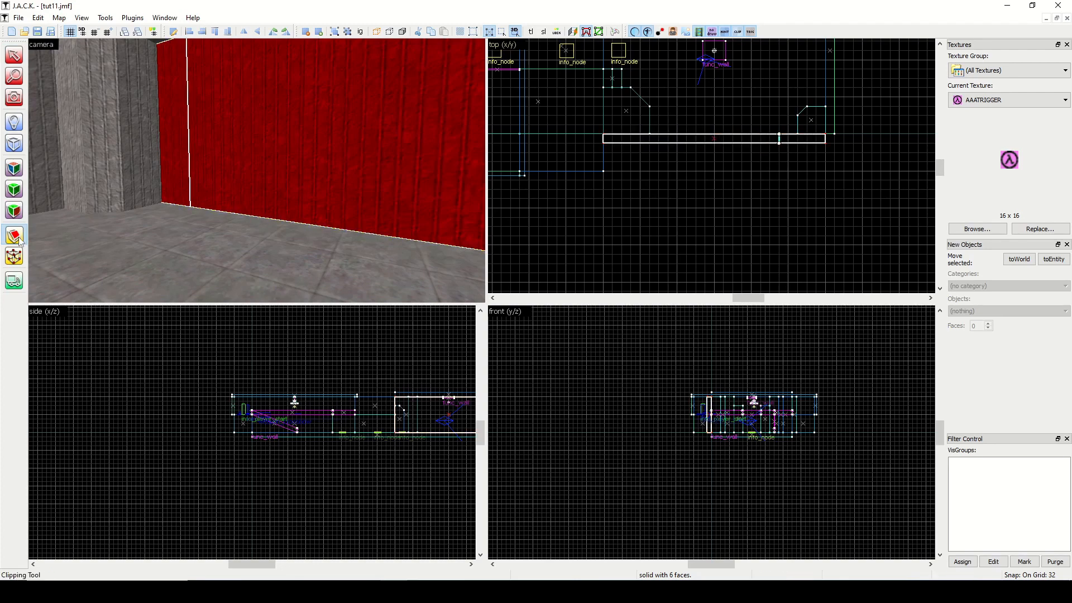
{"action": "key", "text": "Return"}
{"action": "left_click_drag", "start_coordinate": [691, 132], "coordinate": [692, 146]}
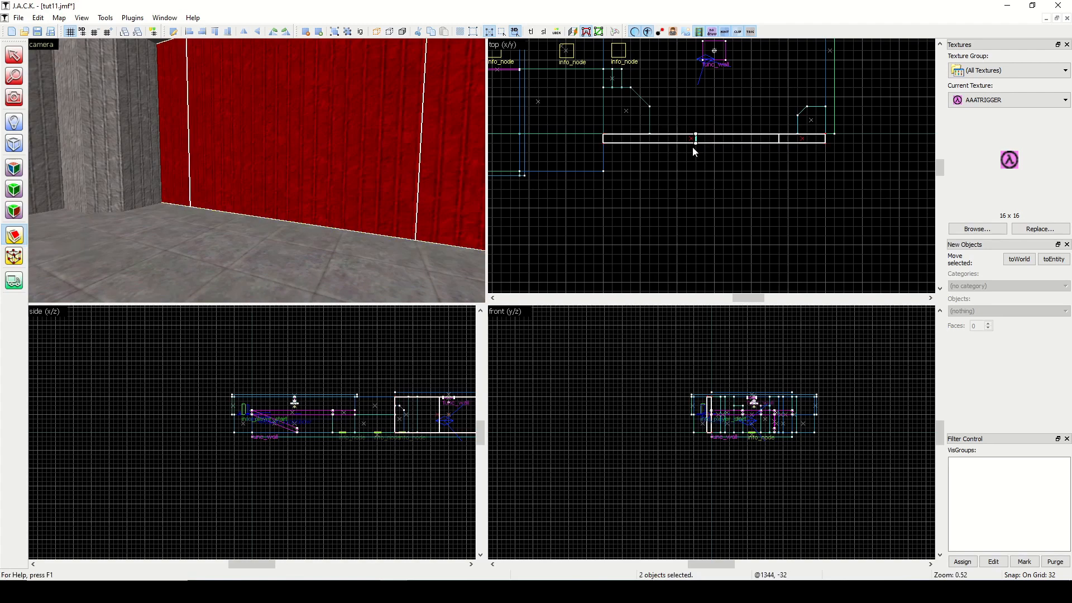
{"action": "key", "text": "Return"}
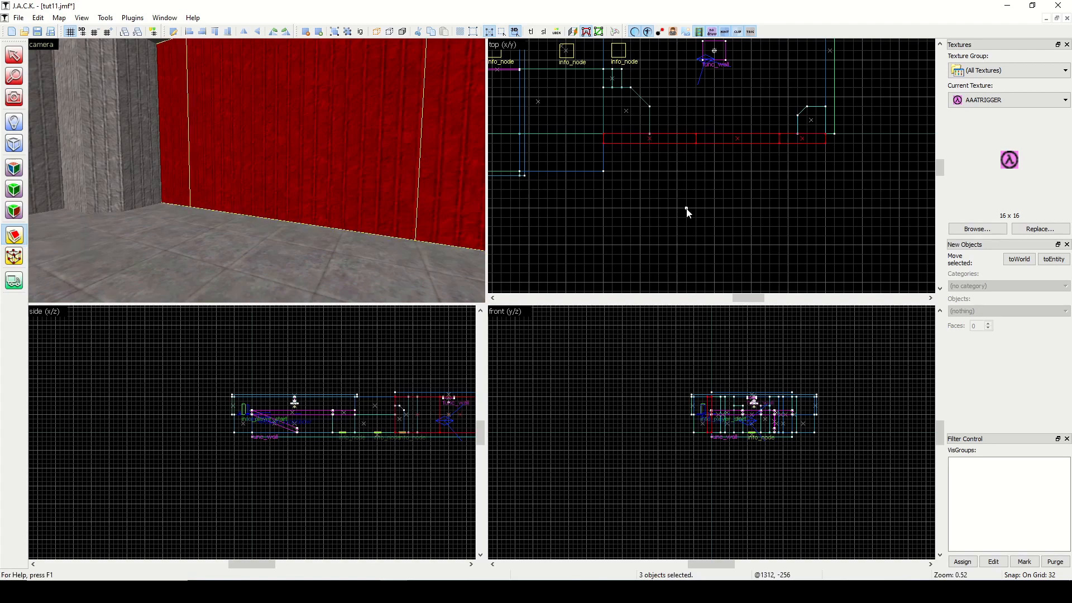
Raise the lower edge of the middle wall section until it is 64 units high, opening a wide doorway beneath it.
{"action": "left_click", "coordinate": [15, 98]}
{"action": "left_click_drag", "start_coordinate": [223, 167], "coordinate": [257, 170]}
{"action": "left_click", "coordinate": [15, 55]}
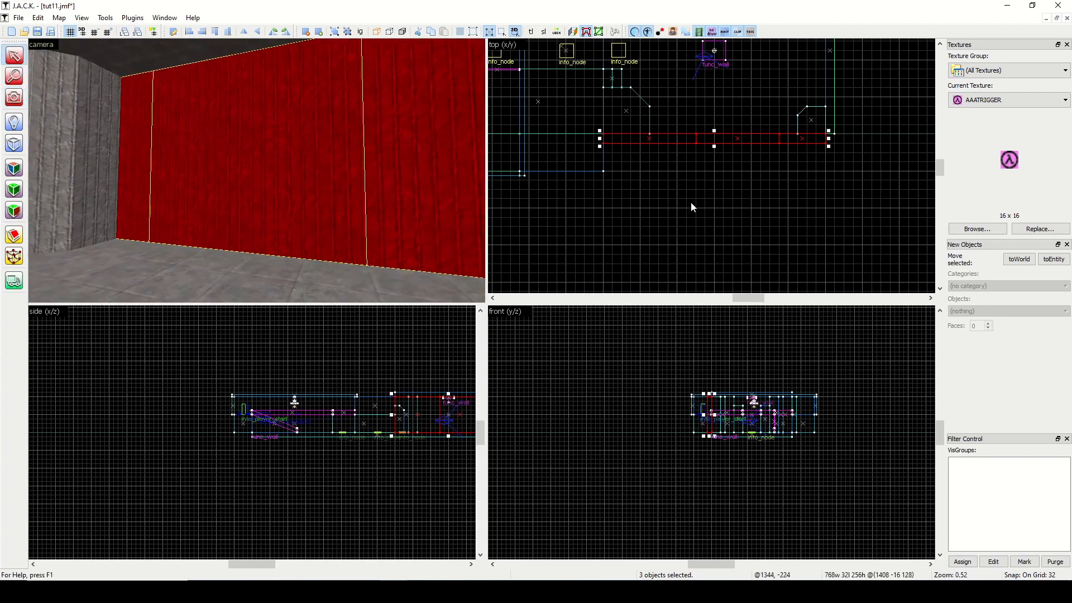
{"action": "left_click", "coordinate": [315, 200]}
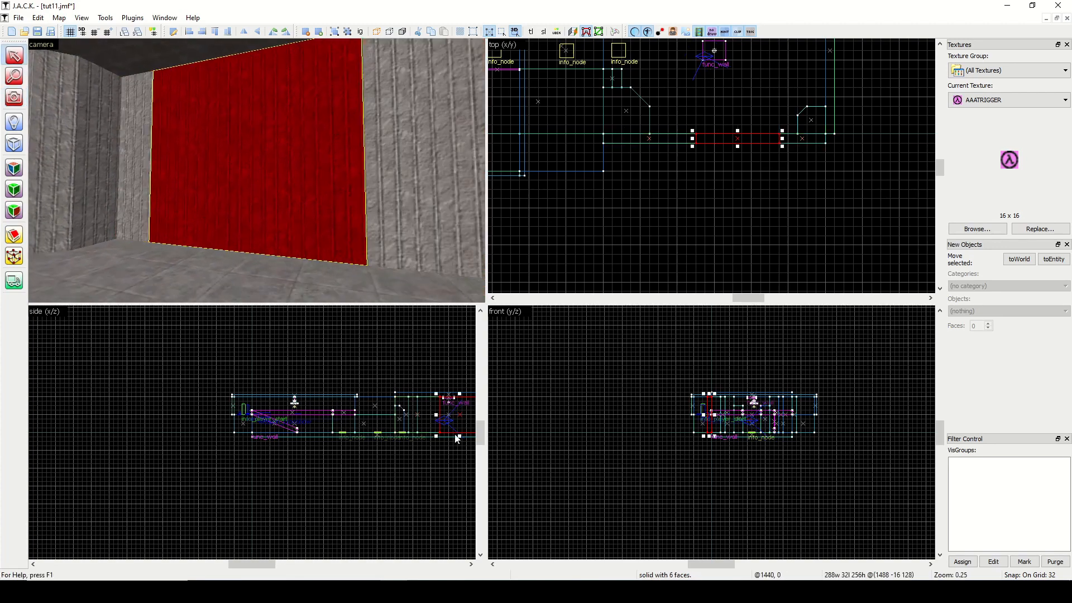
{"action": "left_click_drag", "start_coordinate": [457, 439], "coordinate": [460, 410]}
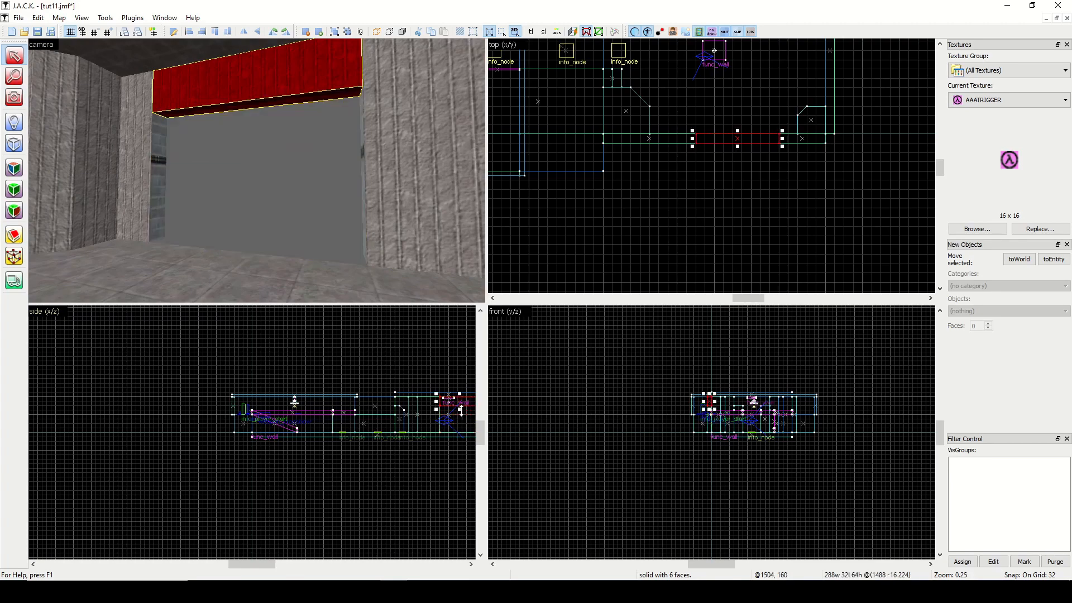
{"action": "left_click", "coordinate": [399, 360]}
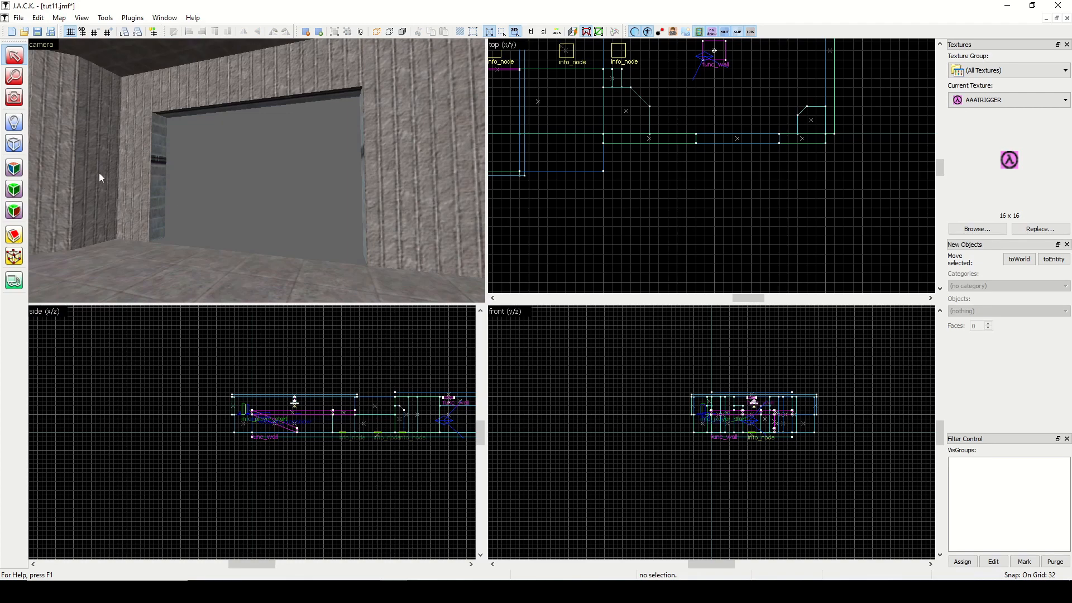
Extend the room's floor brush outward through the new opening to make a large outside floor area.
{"action": "left_click", "coordinate": [15, 98]}
{"action": "mouse_move", "coordinate": [69, 98]}
{"action": "left_mouse_down"}
{"action": "mouse_move", "coordinate": [162, 109]}
{"action": "mouse_move", "coordinate": [68, 98]}
{"action": "left_mouse_up"}
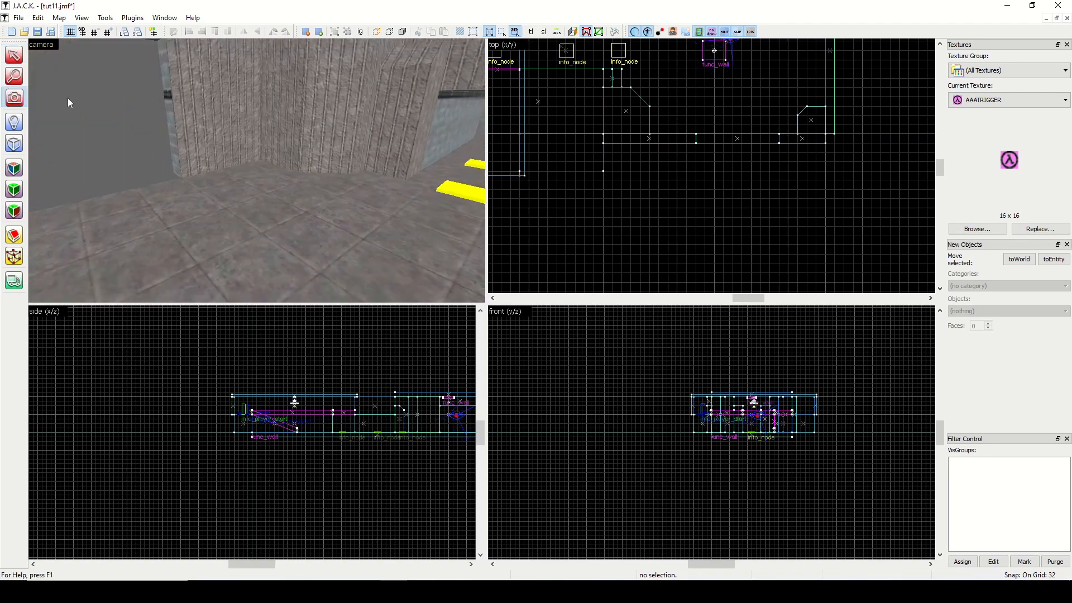
{"action": "left_click", "coordinate": [14, 55]}
{"action": "left_click", "coordinate": [229, 245]}
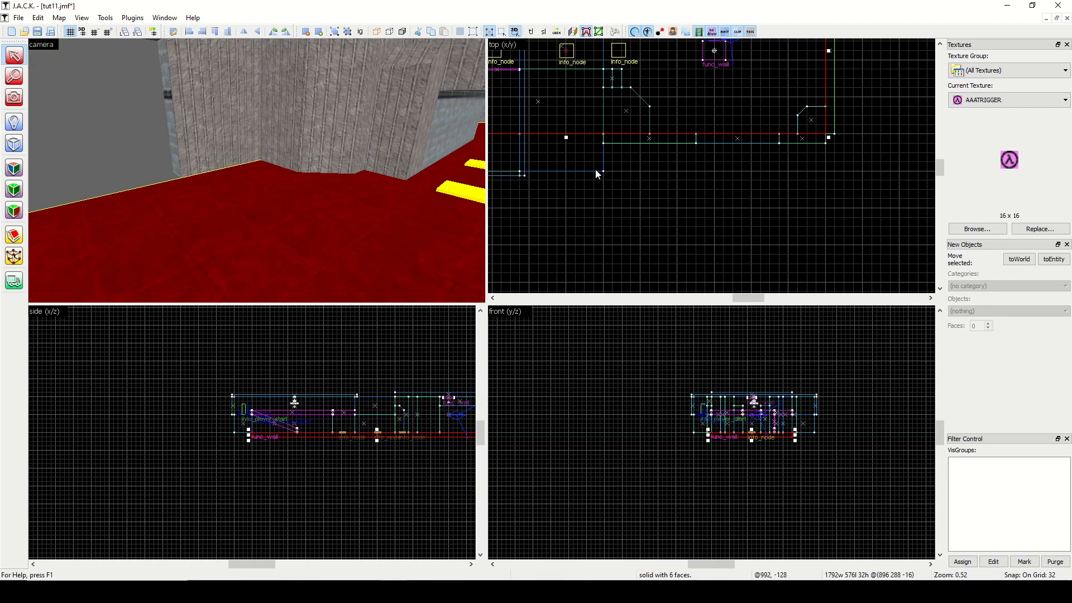
{"action": "mouse_move", "coordinate": [565, 136]}
{"action": "left_mouse_down"}
{"action": "mouse_move", "coordinate": [586, 233]}
{"action": "mouse_move", "coordinate": [585, 275]}
{"action": "mouse_move", "coordinate": [573, 279]}
{"action": "left_mouse_up"}
{"action": "scroll", "coordinate": [587, 233], "scroll_direction": "down", "scroll_amount": 4}
{"action": "left_click", "coordinate": [819, 208]}
Filter the textures by "tnnl" and make TNNL_W12D4 the current texture.
{"action": "left_click", "coordinate": [14, 97]}
{"action": "left_click_drag", "start_coordinate": [162, 140], "coordinate": [256, 169]}
{"action": "key", "text": "w"}
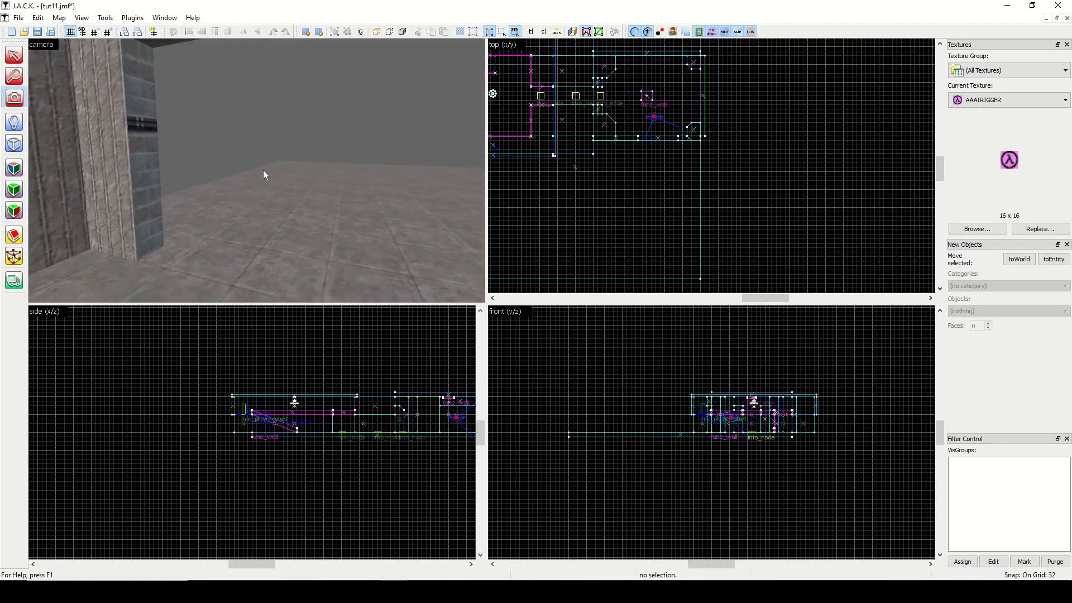
{"action": "left_click", "coordinate": [977, 229]}
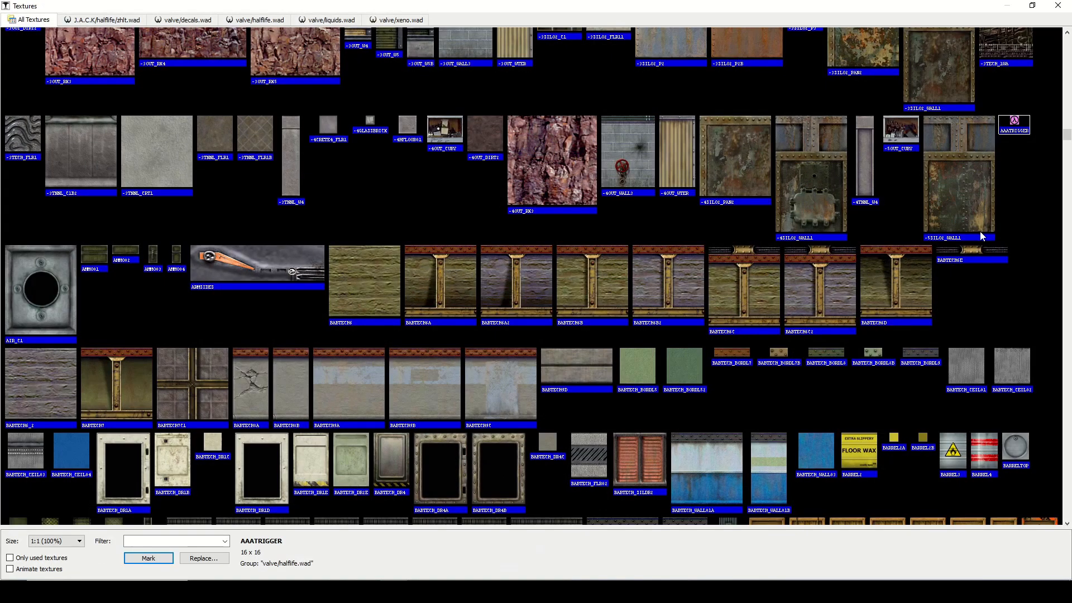
{"action": "type", "text": "tnnl"}
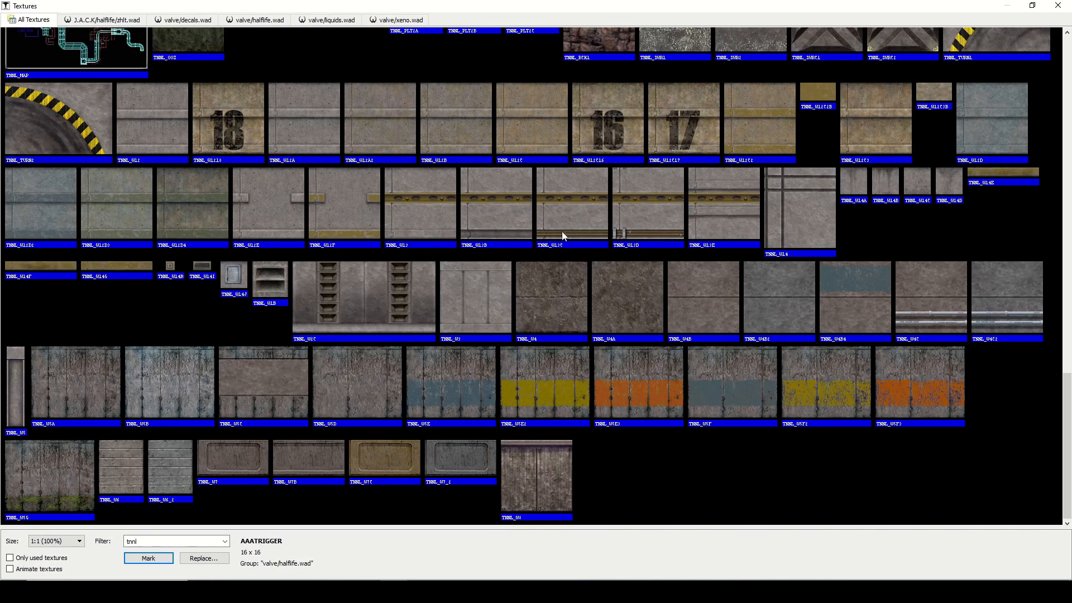
{"action": "double_click", "coordinate": [182, 206]}
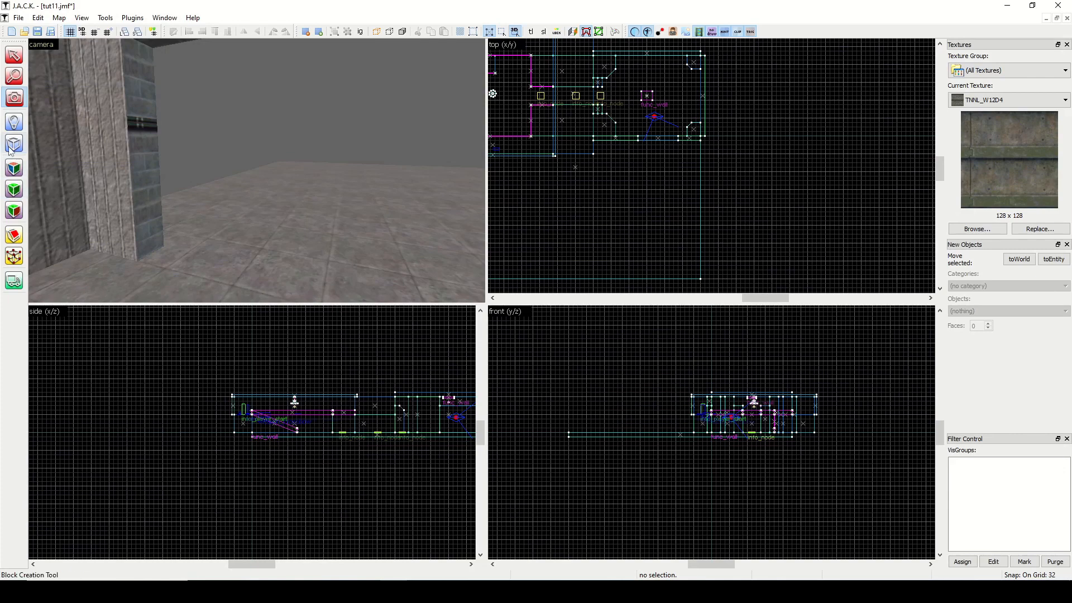
Create a wall block 64 wide, 256 long and 192 high on the new floor, extending outward from the doorway's edge.
{"action": "left_click", "coordinate": [13, 146]}
{"action": "left_click_drag", "start_coordinate": [679, 138], "coordinate": [687, 179]}
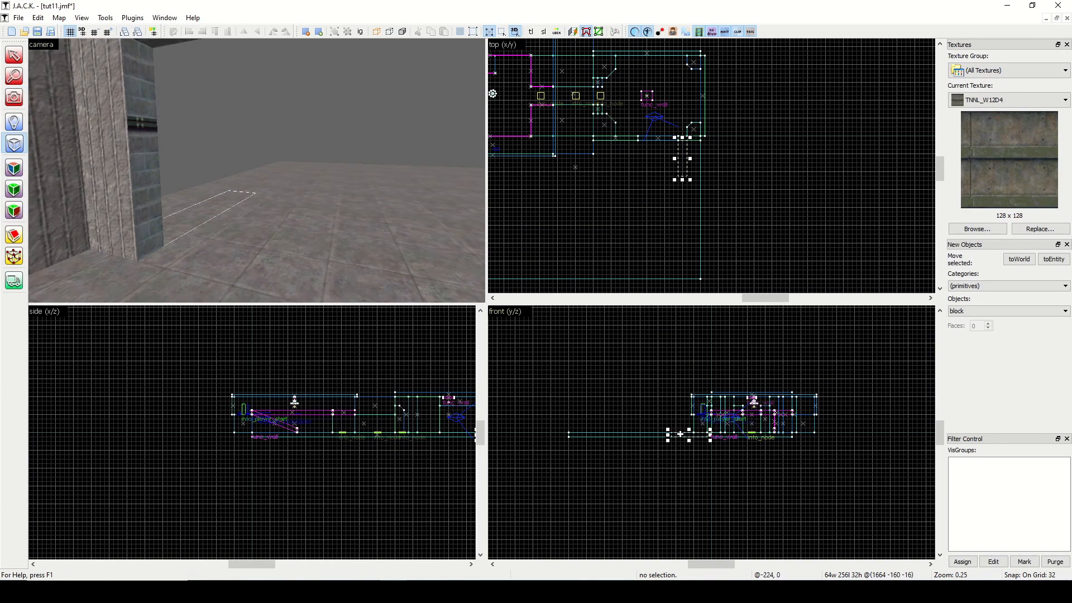
{"action": "left_click_drag", "start_coordinate": [680, 434], "coordinate": [696, 401]}
{"action": "key", "text": "Return"}
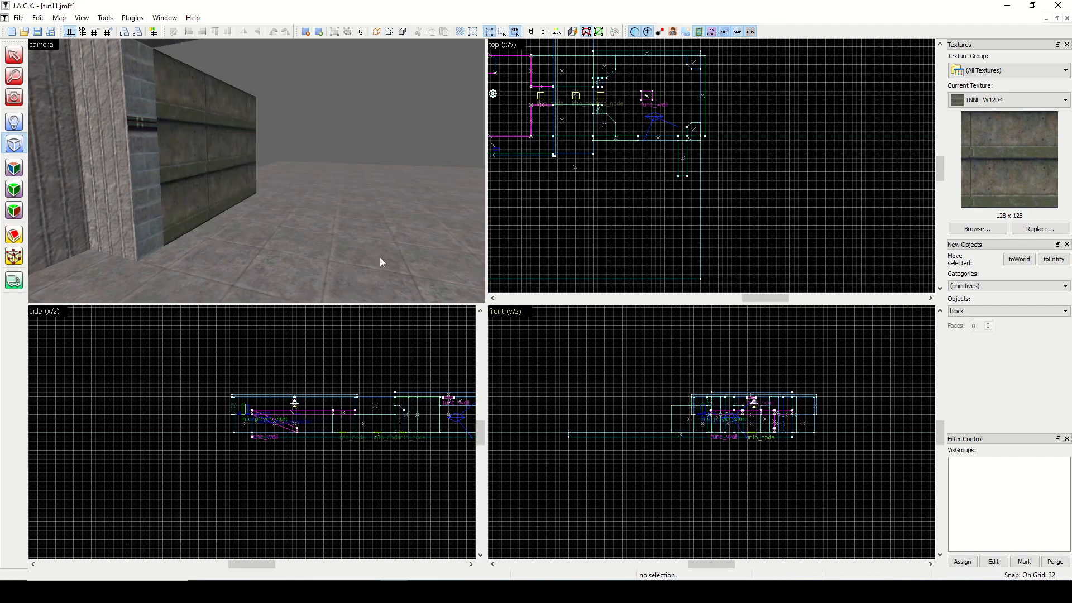
Select the new wall block, display the grid in the 3D view and lower the grid size to 16.
{"action": "left_click", "coordinate": [17, 100]}
{"action": "left_click_drag", "start_coordinate": [101, 148], "coordinate": [258, 167]}
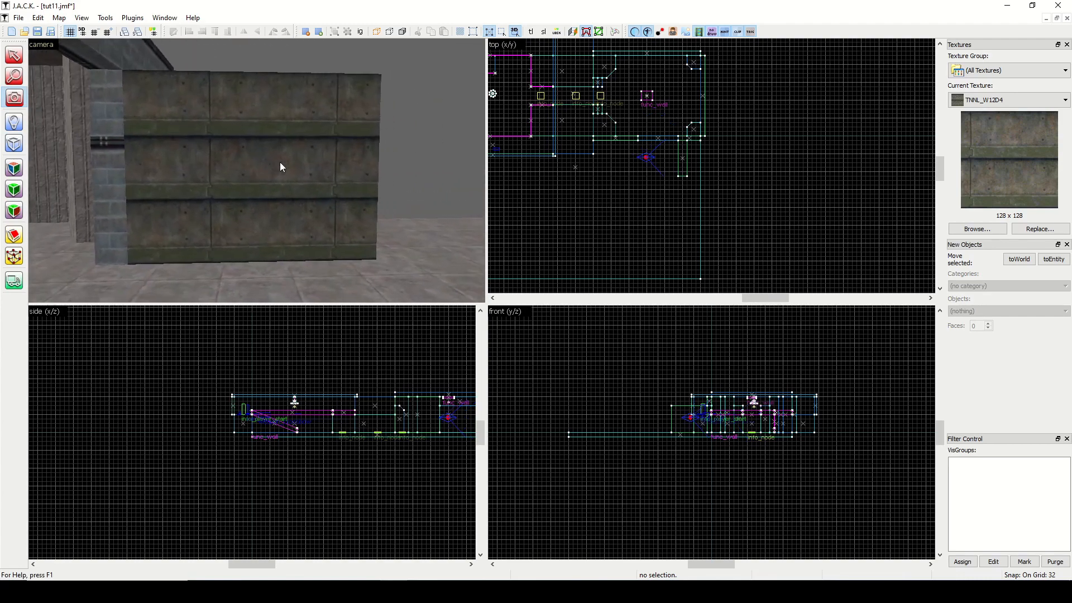
{"action": "left_click", "coordinate": [14, 55]}
{"action": "left_click", "coordinate": [167, 132]}
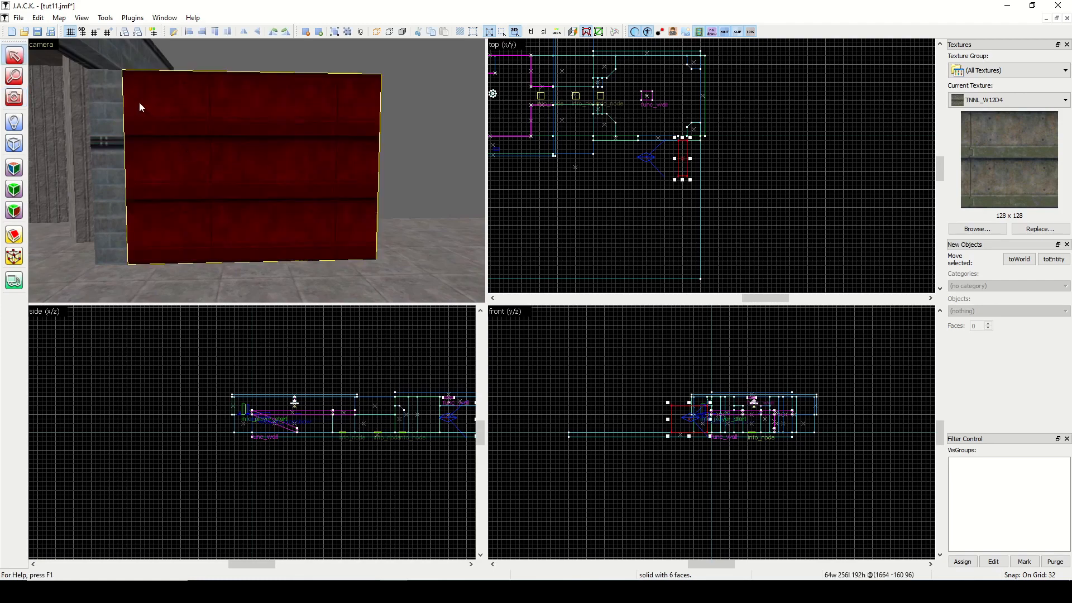
{"action": "left_click", "coordinate": [83, 32]}
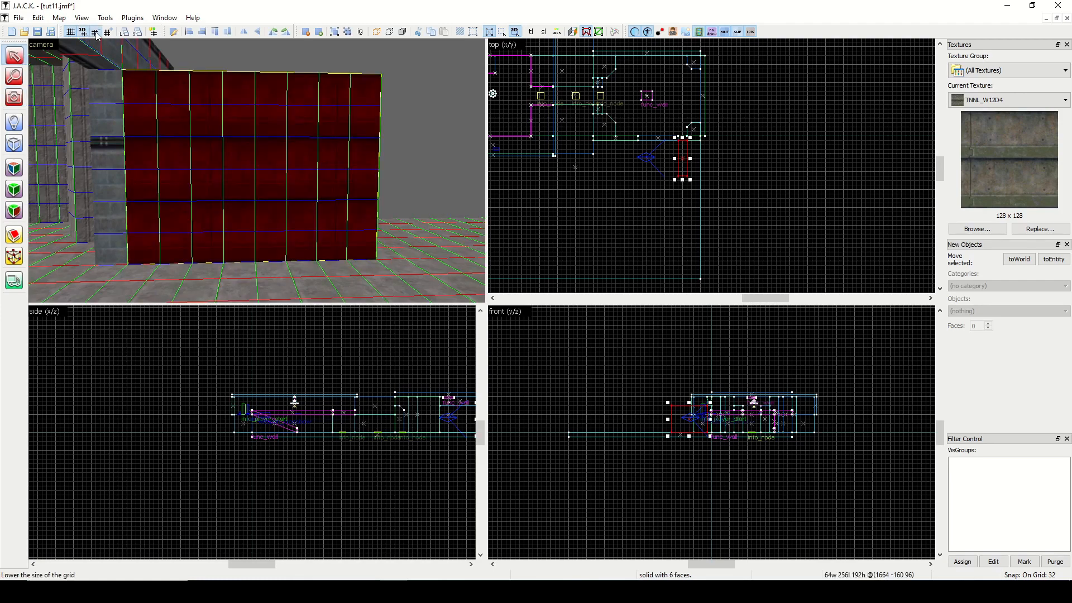
{"action": "left_click", "coordinate": [96, 33]}
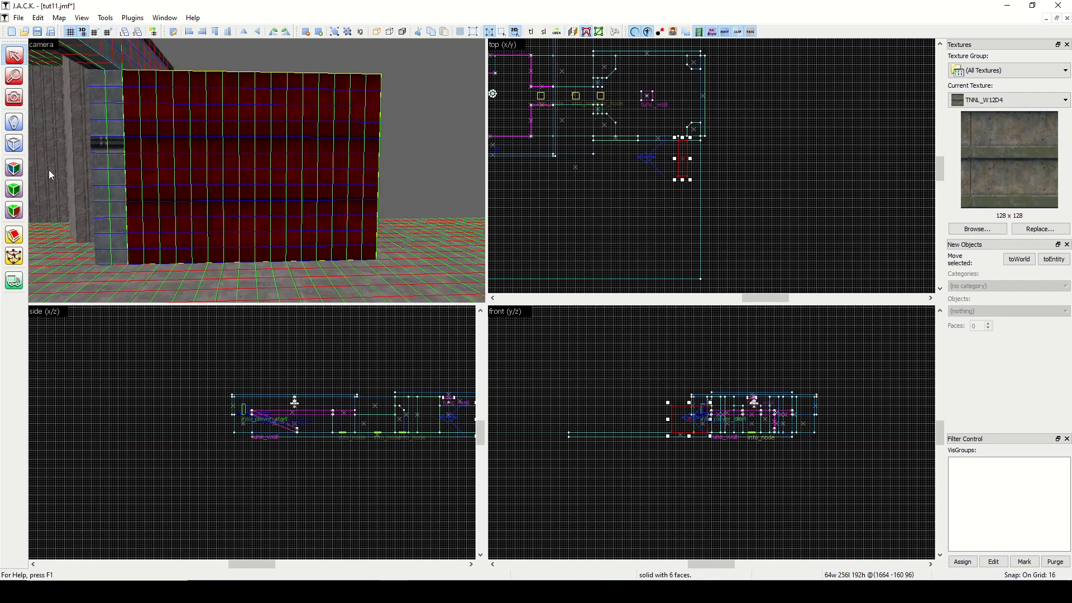
Examine the wall face's texture bands against the grid with the selection mask hidden, and turn the 3D grid off.
{"action": "left_click", "coordinate": [14, 168]}
{"action": "left_click", "coordinate": [263, 167]}
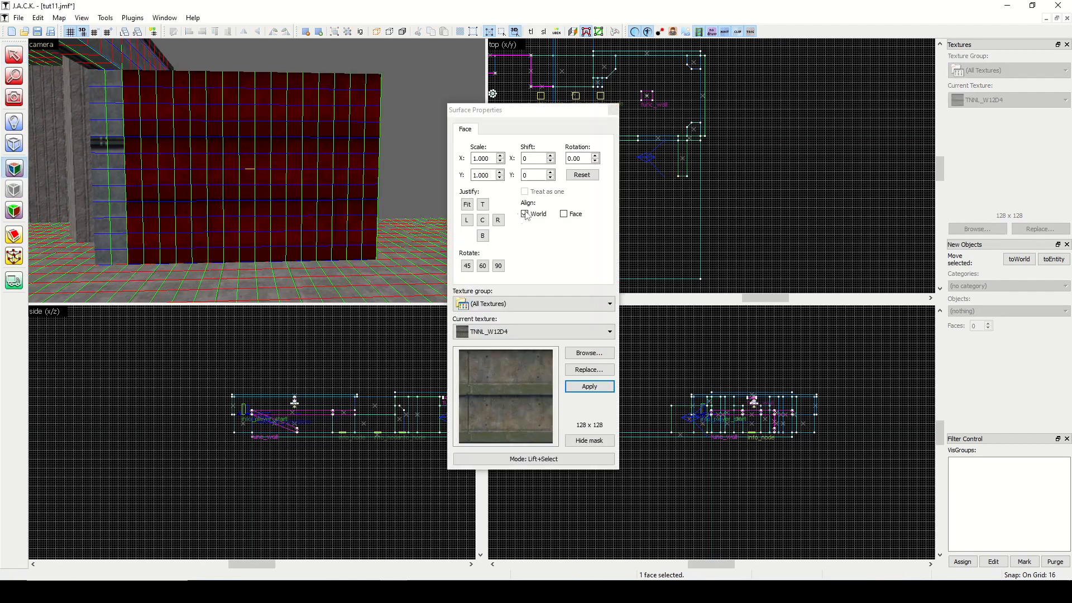
{"action": "left_click", "coordinate": [589, 442]}
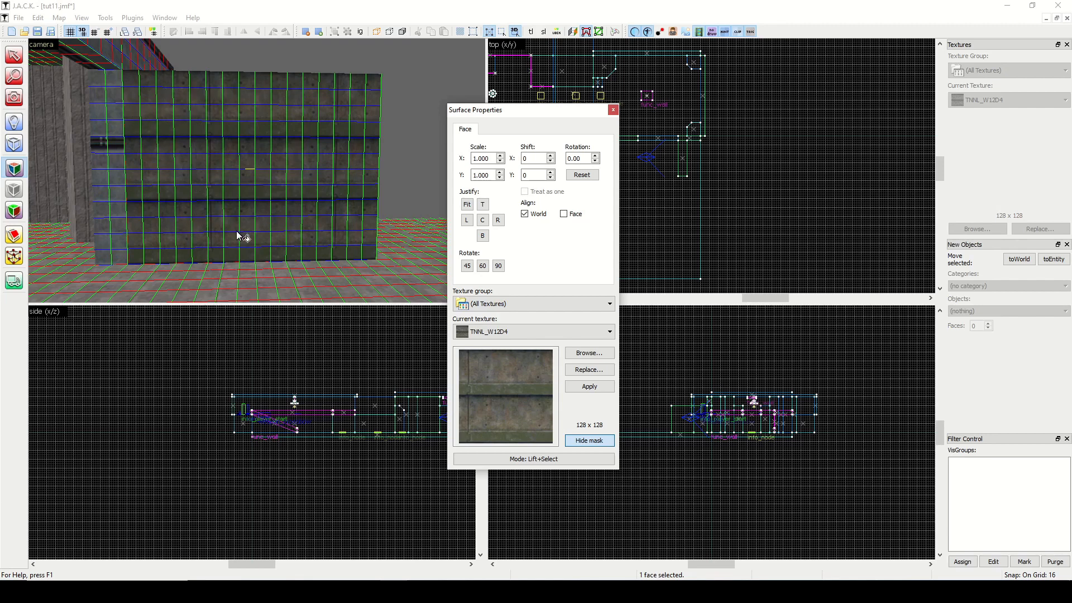
{"action": "left_click", "coordinate": [613, 110]}
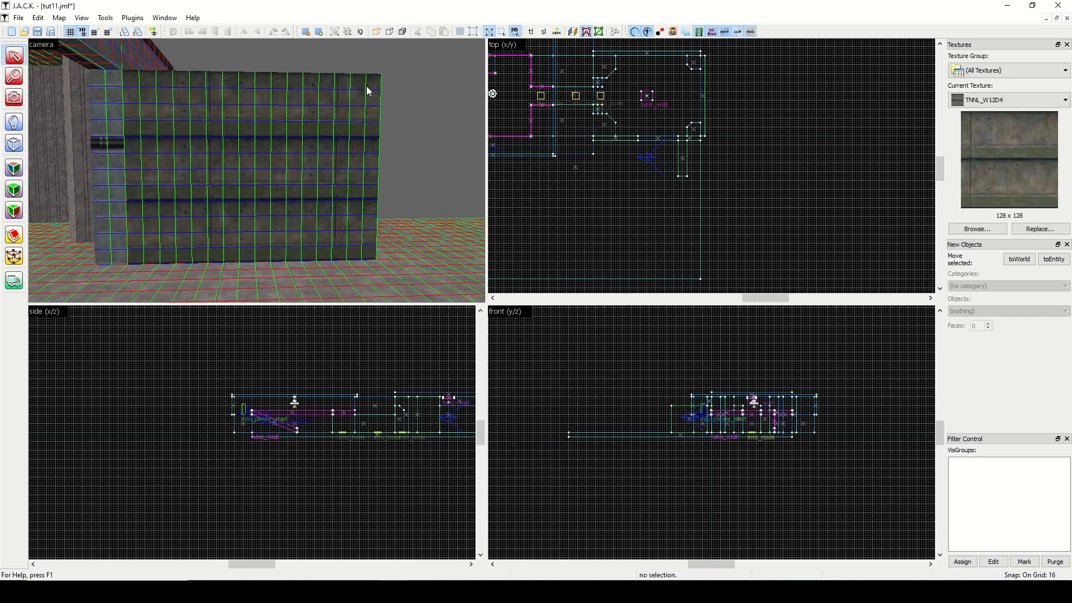
{"action": "left_click", "coordinate": [82, 31]}
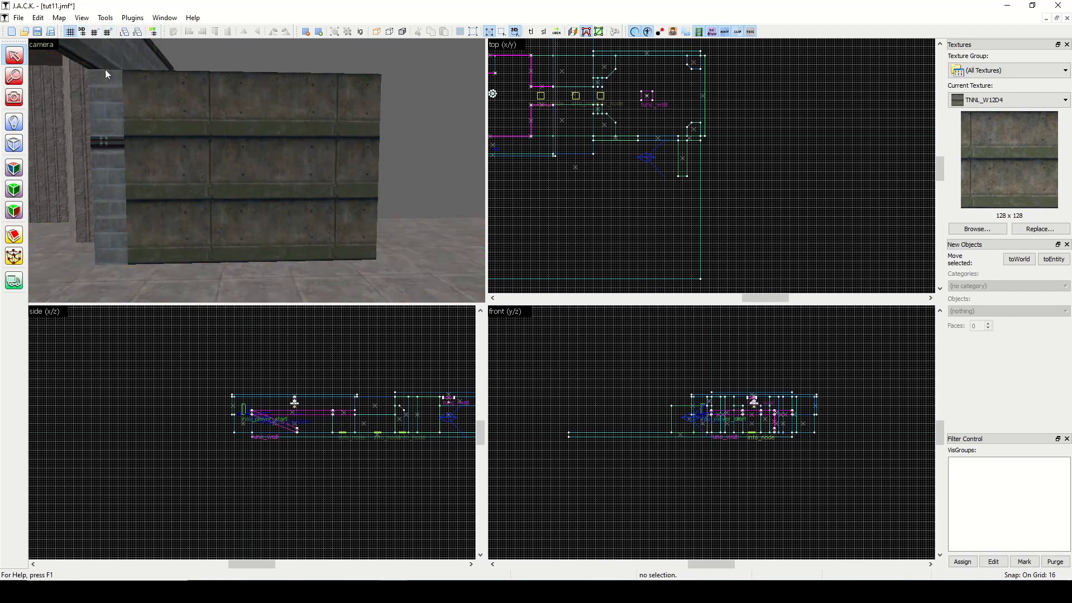
Thin the new wall block to 16 units wide, keeping its inner face in place.
{"action": "left_click", "coordinate": [233, 196]}
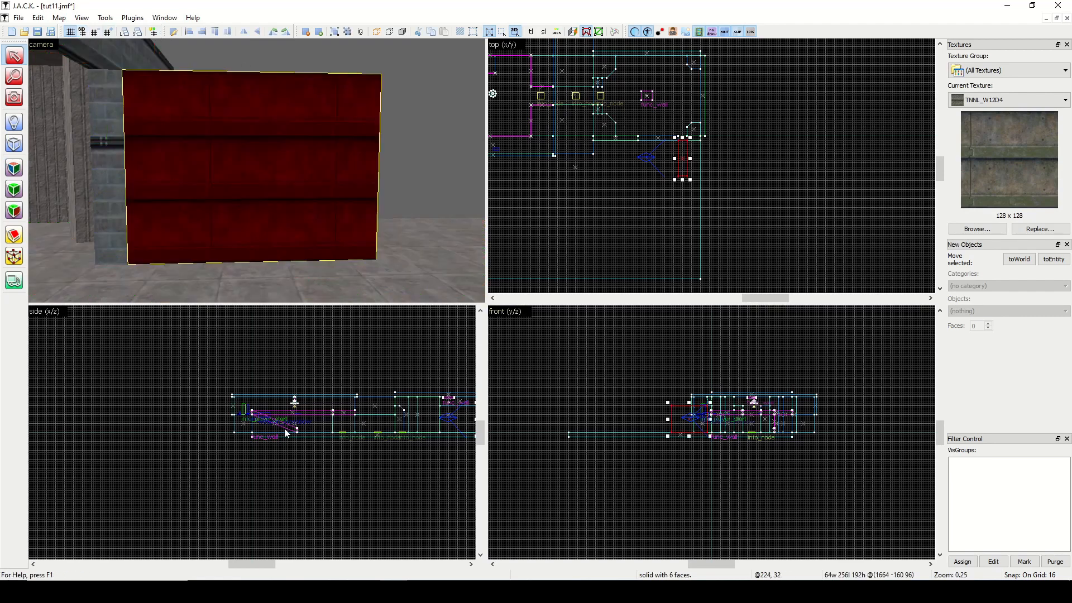
{"action": "scroll", "coordinate": [282, 436], "scroll_direction": "up", "scroll_amount": 6}
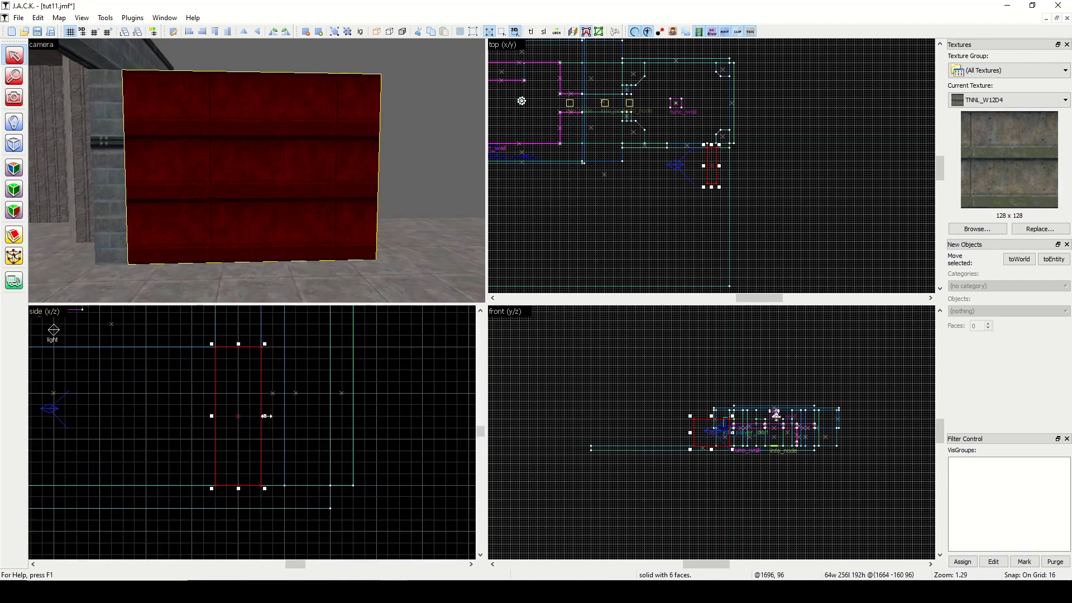
{"action": "left_click_drag", "start_coordinate": [267, 416], "coordinate": [229, 419]}
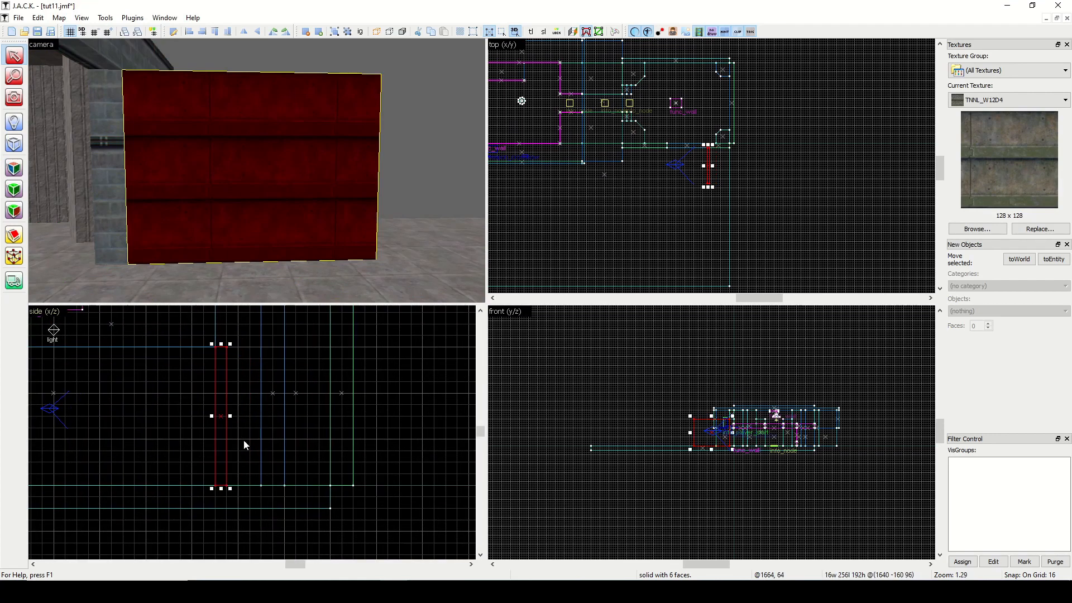
Clip the thin wall horizontally along its texture bands into four stacked sections, making the top one 64 units high.
{"action": "key", "text": "shift+x"}
{"action": "mouse_move", "coordinate": [239, 473]}
{"action": "left_mouse_down"}
{"action": "mouse_move", "coordinate": [204, 473]}
{"action": "mouse_move", "coordinate": [199, 444]}
{"action": "left_mouse_up"}
{"action": "key", "text": "Return"}
{"action": "key", "text": "Return"}
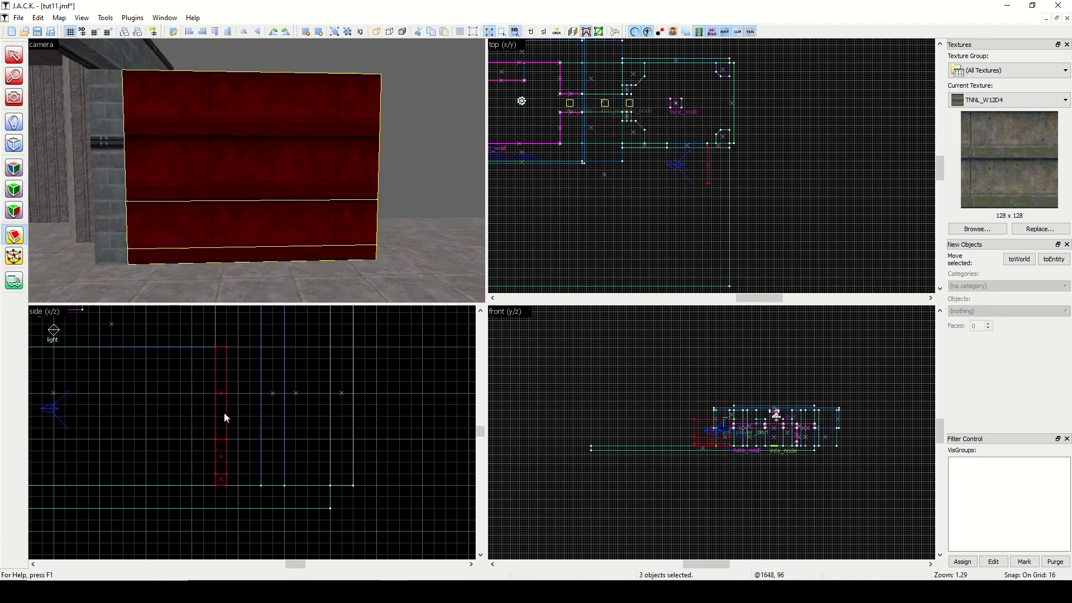
{"action": "left_click_drag", "start_coordinate": [237, 394], "coordinate": [192, 393]}
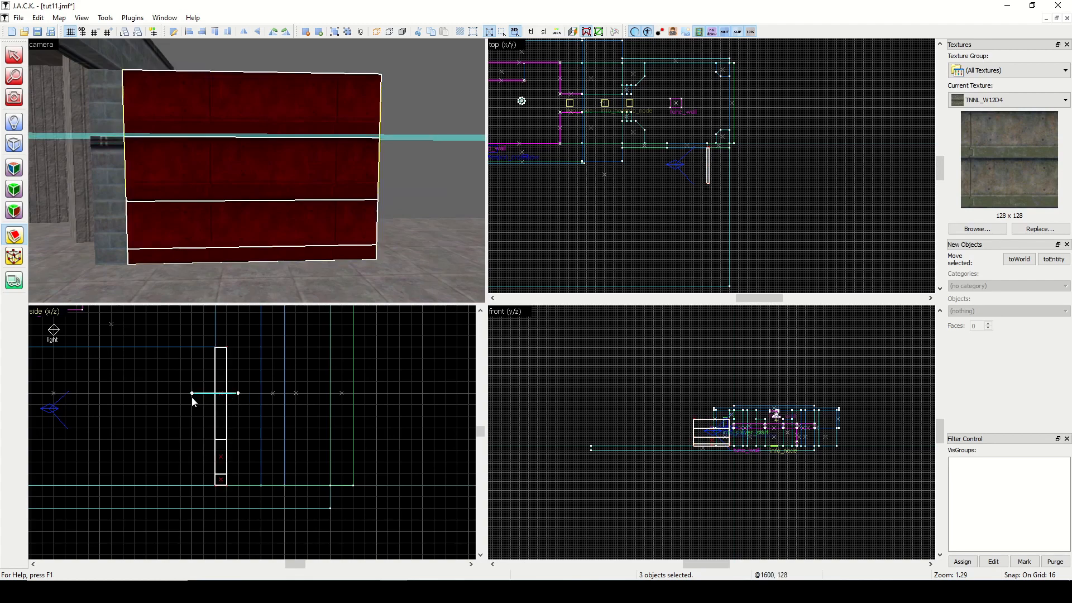
{"action": "key", "text": "Return"}
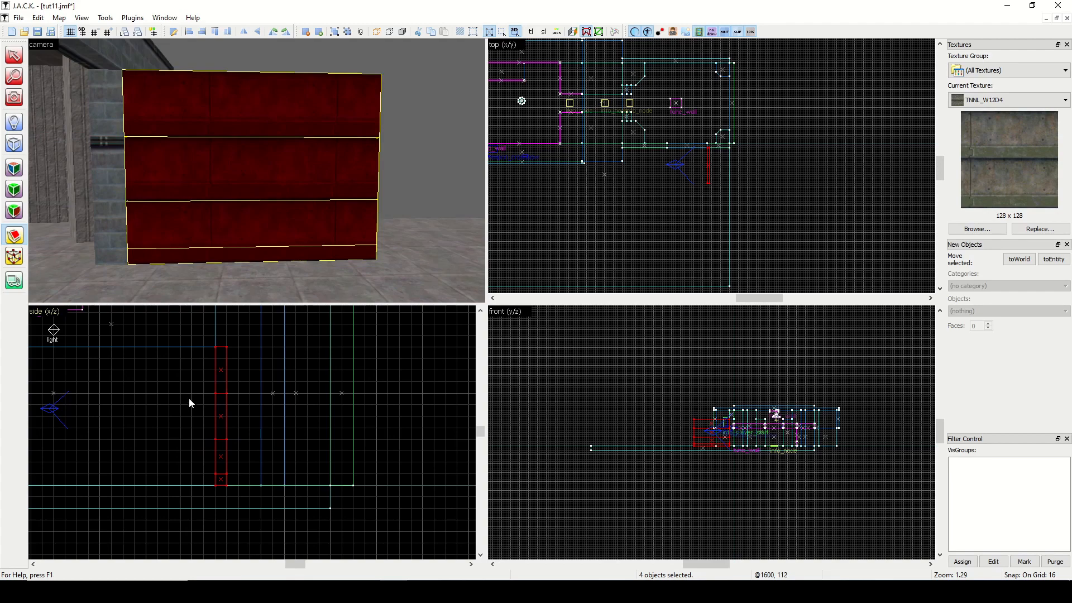
{"action": "left_click", "coordinate": [21, 63]}
{"action": "key", "text": "Escape"}
{"action": "left_click", "coordinate": [252, 116]}
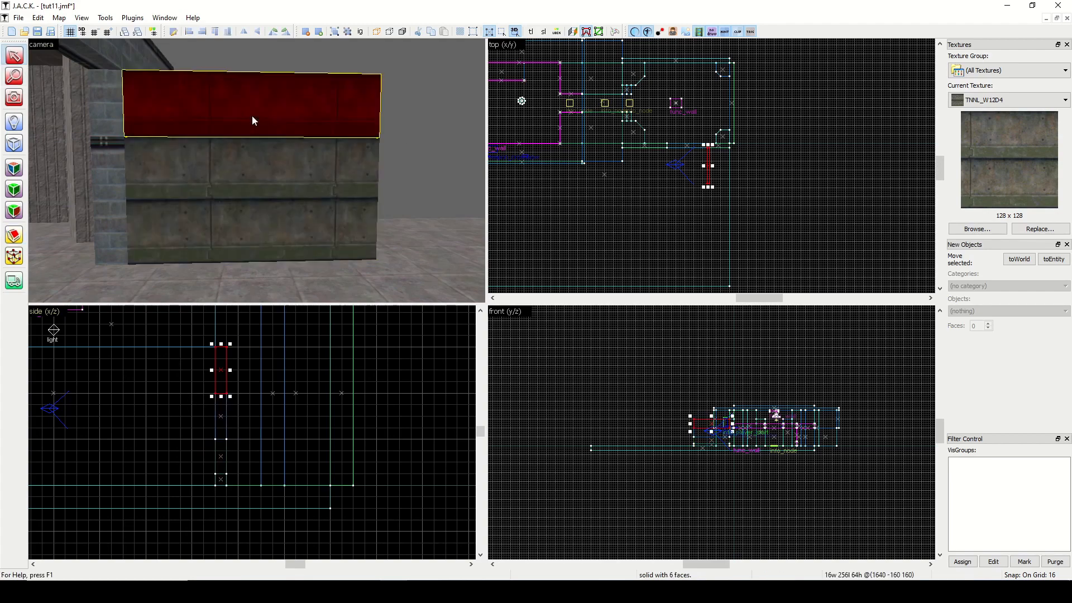
{"action": "key", "text": "Escape"}
Choose the TNNL_W7B texture and apply it to the front face of the top wall section.
{"action": "left_click", "coordinate": [995, 230]}
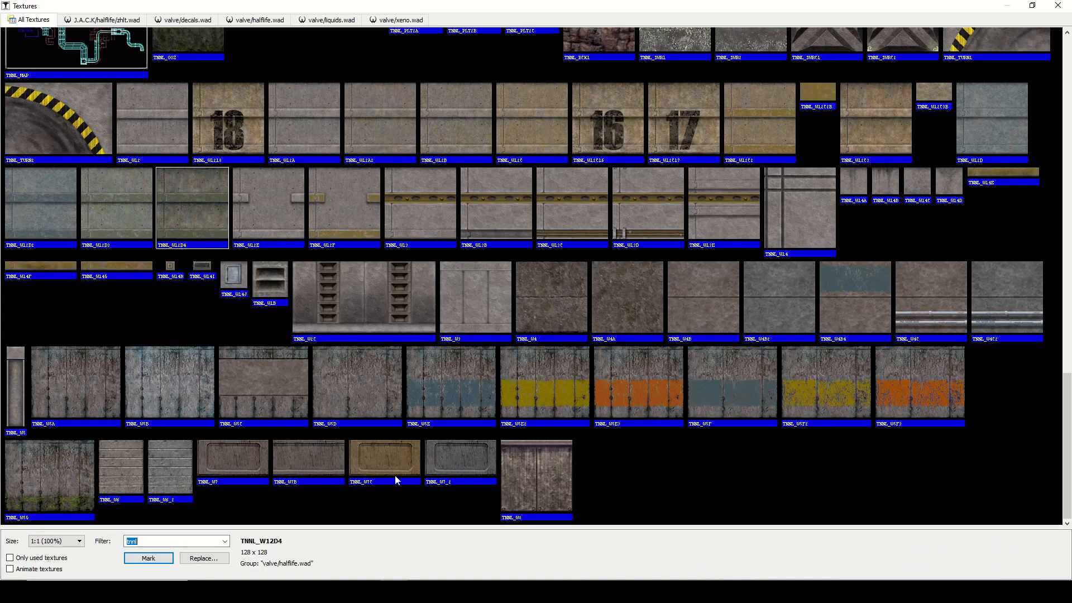
{"action": "double_click", "coordinate": [303, 466]}
{"action": "left_click", "coordinate": [14, 173]}
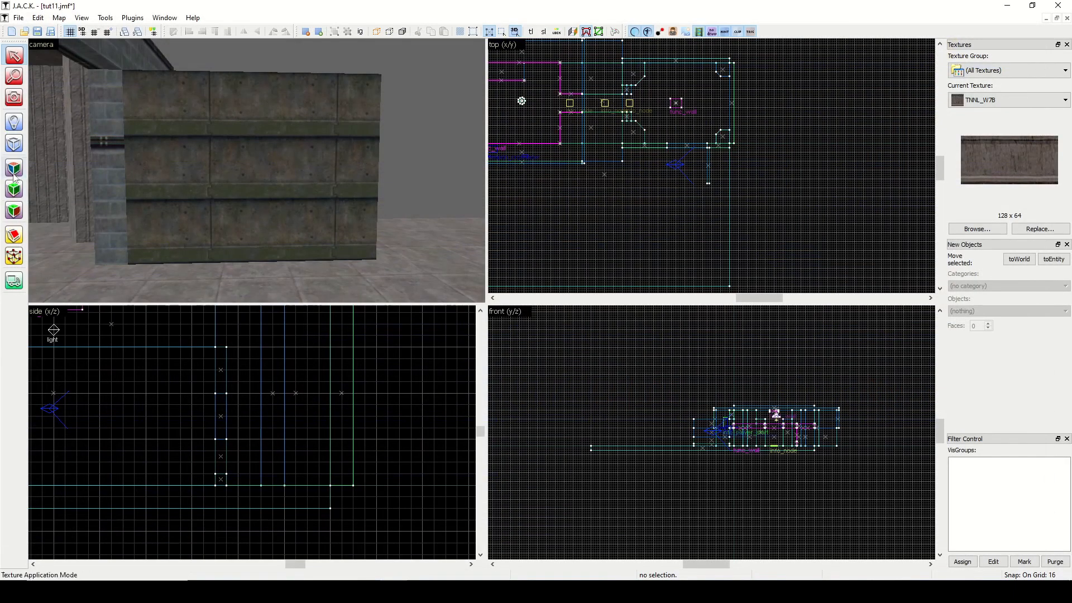
{"action": "right_click", "coordinate": [284, 114]}
{"action": "left_click", "coordinate": [612, 109]}
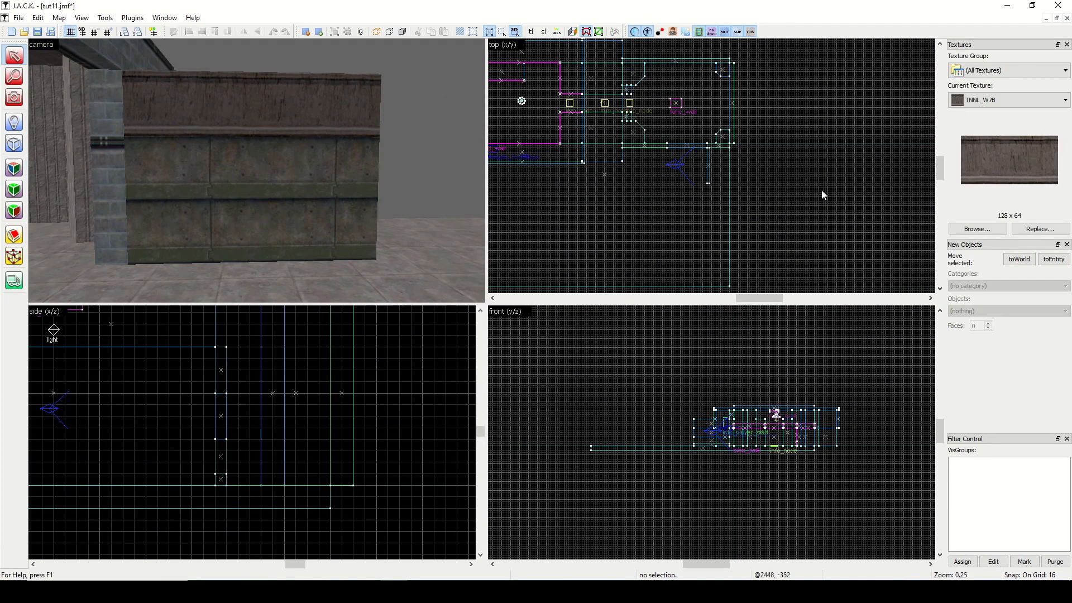
Lower the grid size to 8 and thin the lower middle wall section to 8 units, recessing its front face.
{"action": "left_click", "coordinate": [14, 97]}
{"action": "left_click_drag", "start_coordinate": [257, 170], "coordinate": [239, 179]}
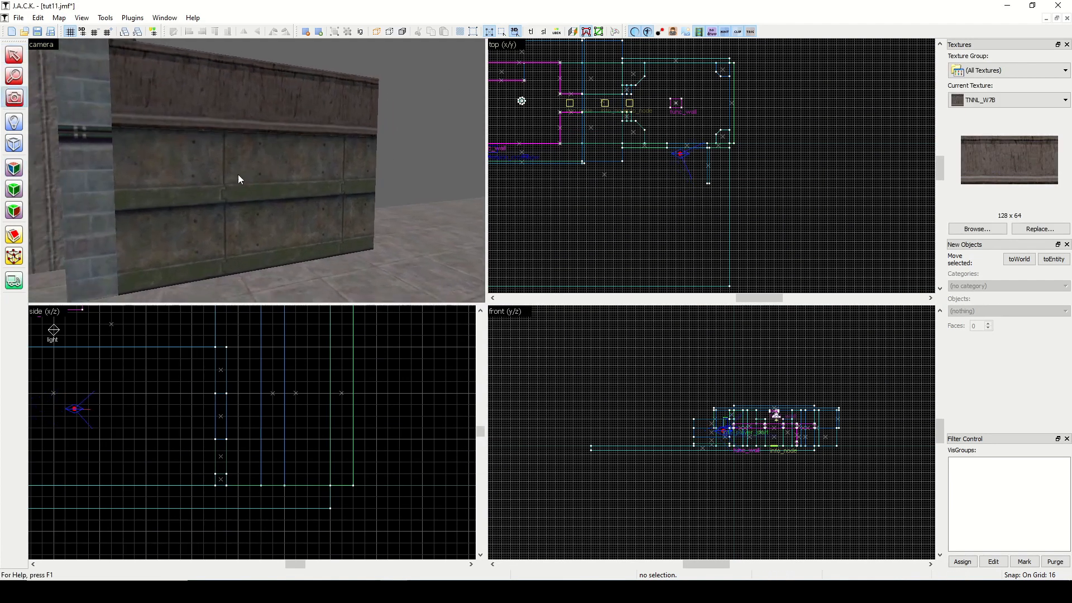
{"action": "left_click", "coordinate": [14, 54]}
{"action": "left_click", "coordinate": [188, 226]}
{"action": "scroll", "coordinate": [217, 441], "scroll_direction": "up", "scroll_amount": 5}
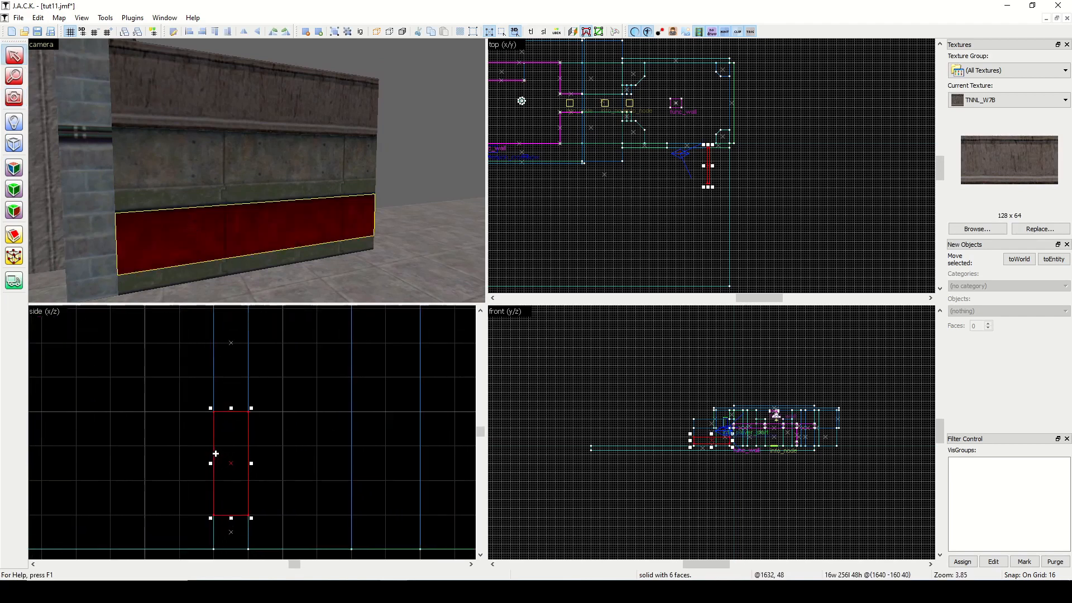
{"action": "key", "text": "bracketleft"}
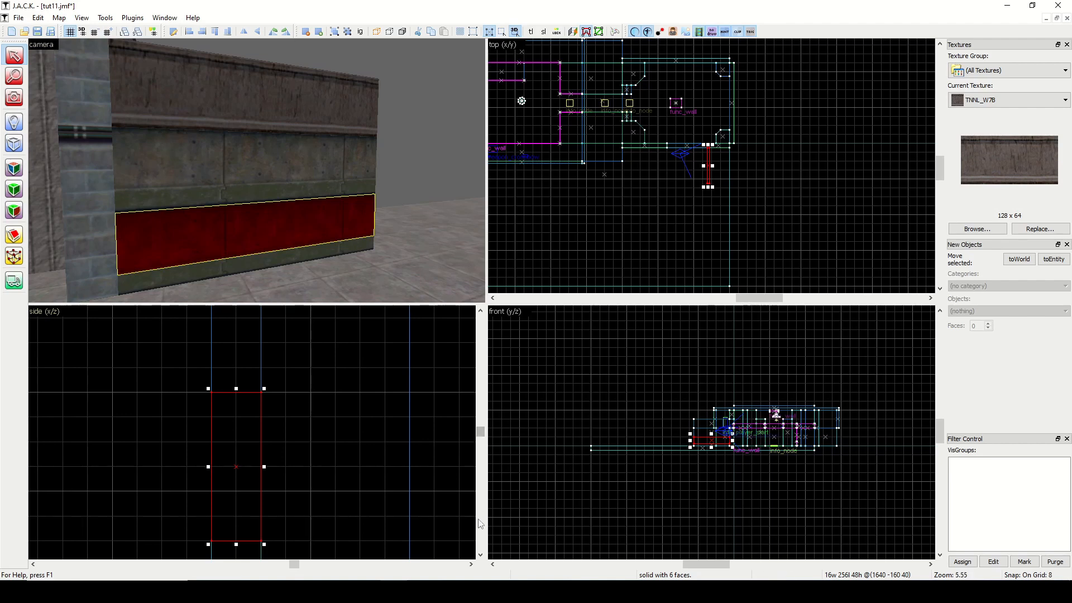
{"action": "left_click", "coordinate": [480, 554]}
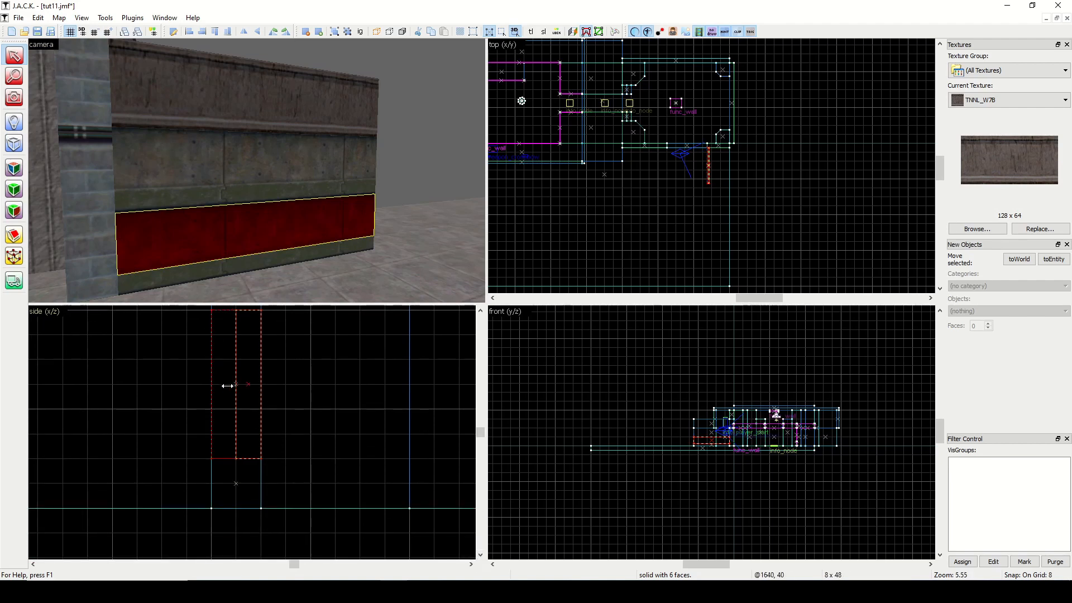
{"action": "left_click_drag", "start_coordinate": [227, 388], "coordinate": [216, 199]}
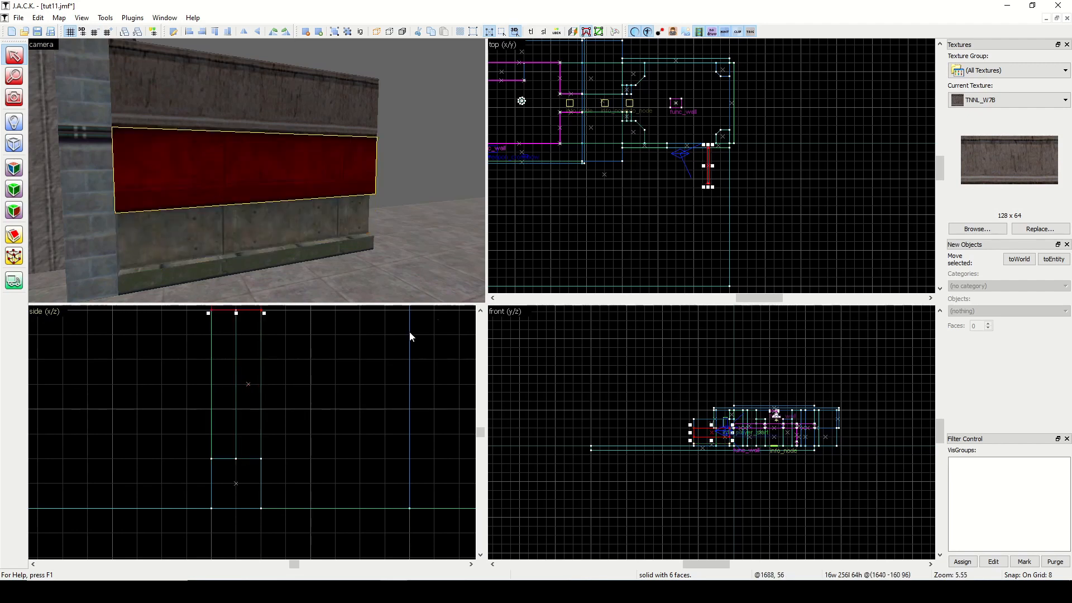
Clip the upper middle wall section horizontally 16 units above its bottom edge, keeping both pieces.
{"action": "left_click", "coordinate": [480, 311]}
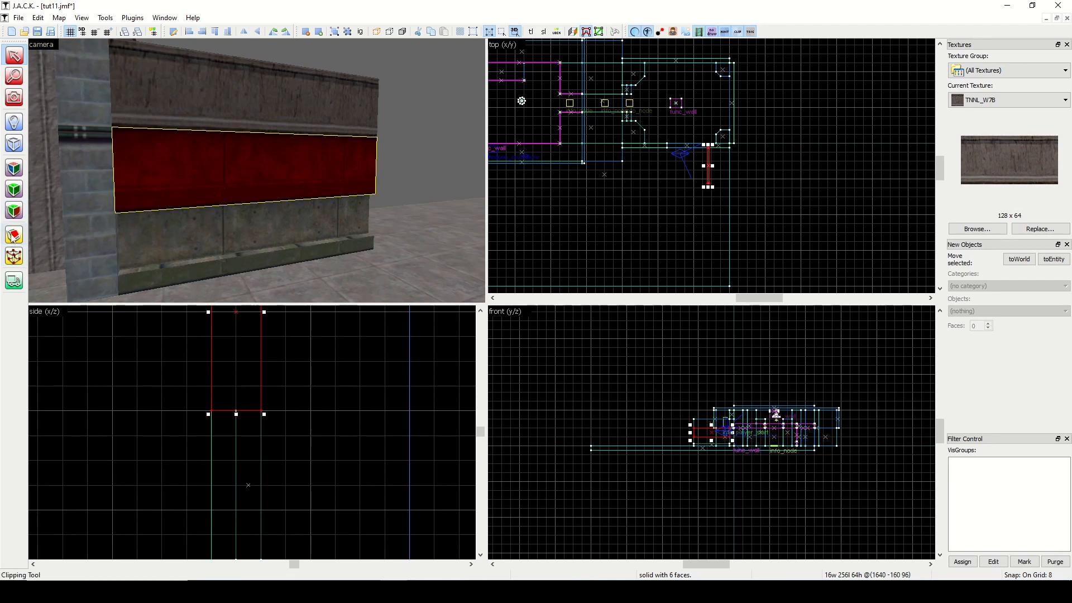
{"action": "left_click", "coordinate": [14, 235]}
{"action": "left_click_drag", "start_coordinate": [260, 361], "coordinate": [216, 362]}
{"action": "key", "text": "Return"}
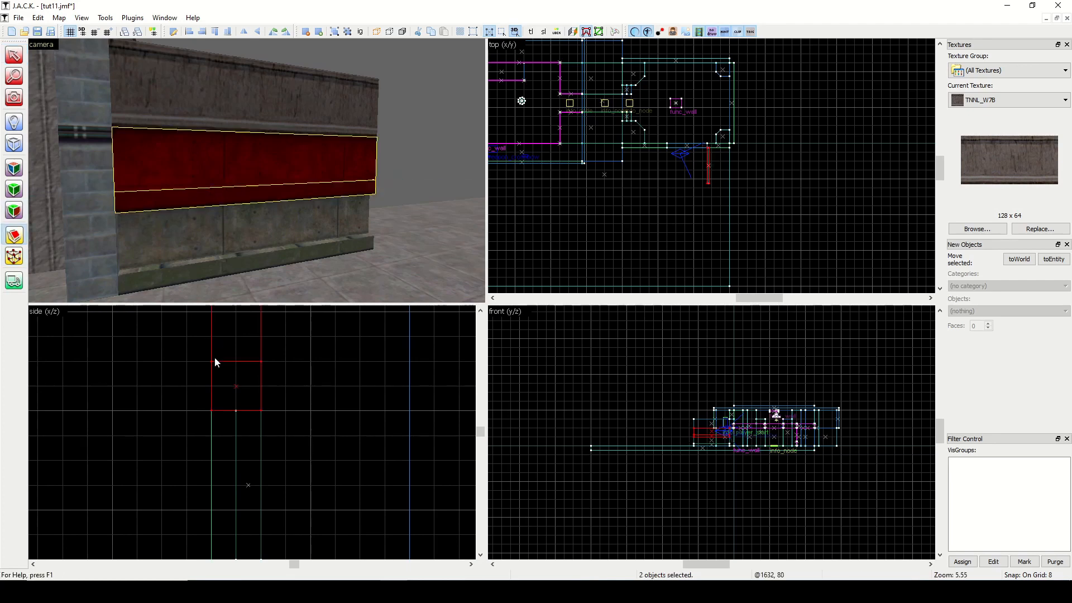
{"action": "left_click", "coordinate": [14, 56]}
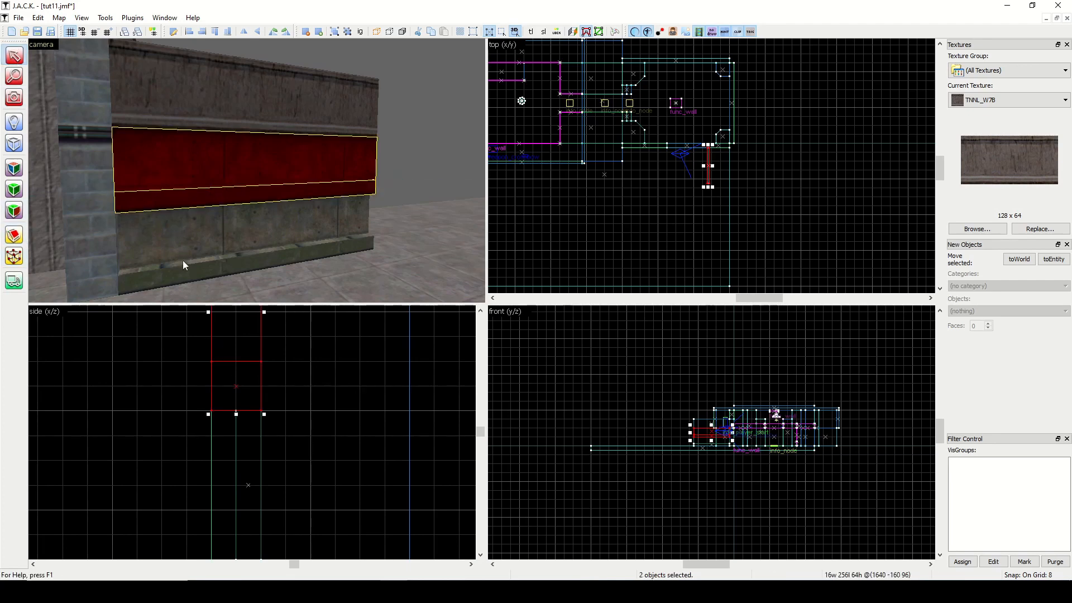
Bevel the base strip and the middle strip by moving their front edges beside the recessed section back 8 units.
{"action": "left_click", "coordinate": [190, 281]}
{"action": "scroll", "coordinate": [236, 446], "scroll_direction": "down", "scroll_amount": 3}
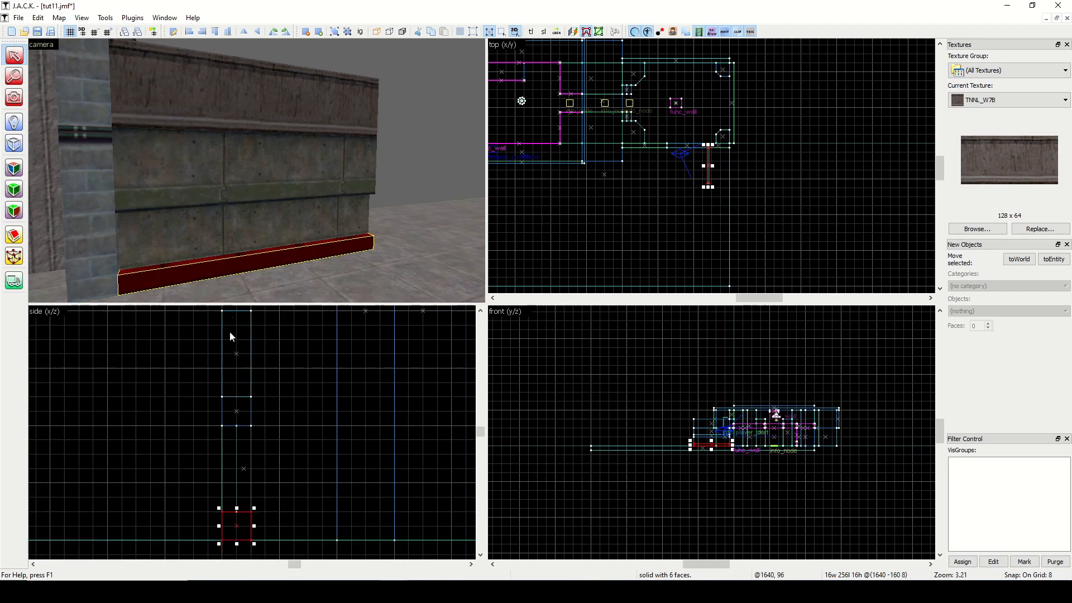
{"action": "left_click", "coordinate": [223, 199], "text": "ctrl"}
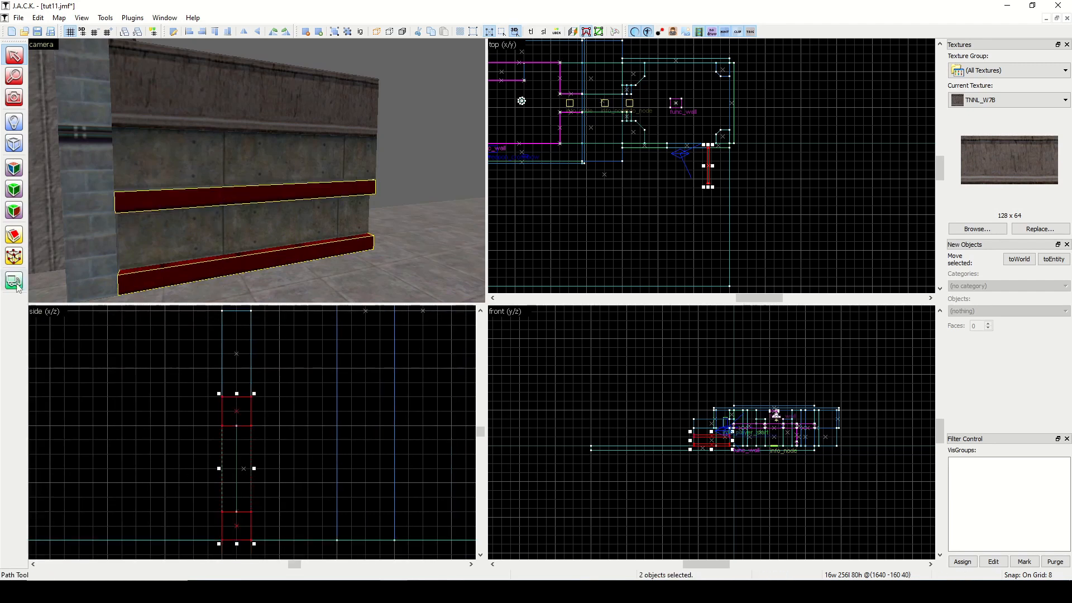
{"action": "left_click", "coordinate": [15, 258]}
{"action": "left_click", "coordinate": [223, 426]}
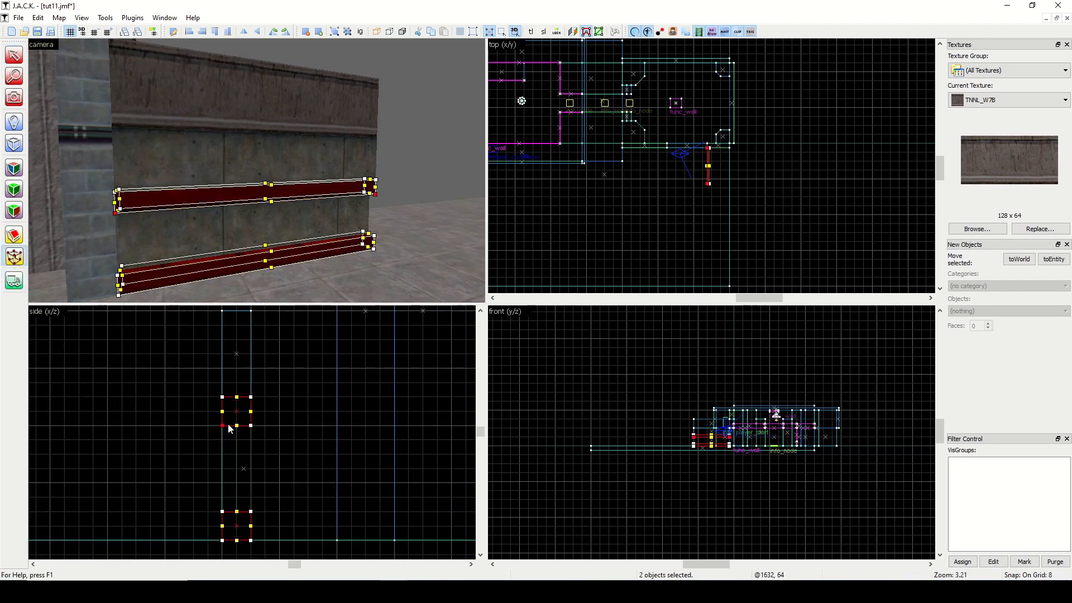
{"action": "left_click_drag", "start_coordinate": [229, 429], "coordinate": [231, 429]}
{"action": "left_click_drag", "start_coordinate": [229, 513], "coordinate": [233, 514]}
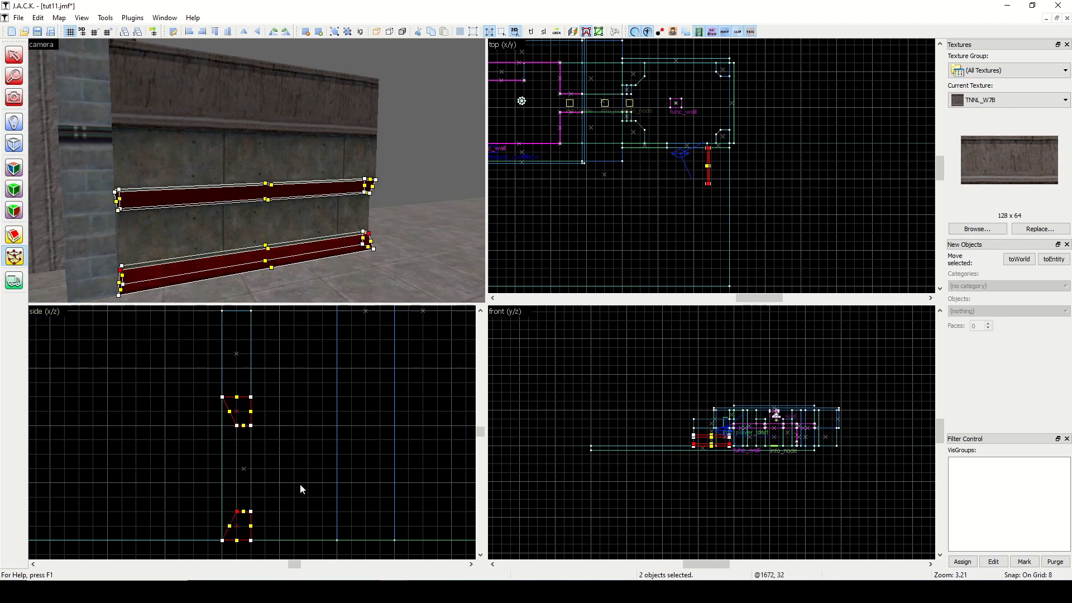
{"action": "left_click", "coordinate": [15, 55]}
{"action": "left_click", "coordinate": [409, 129]}
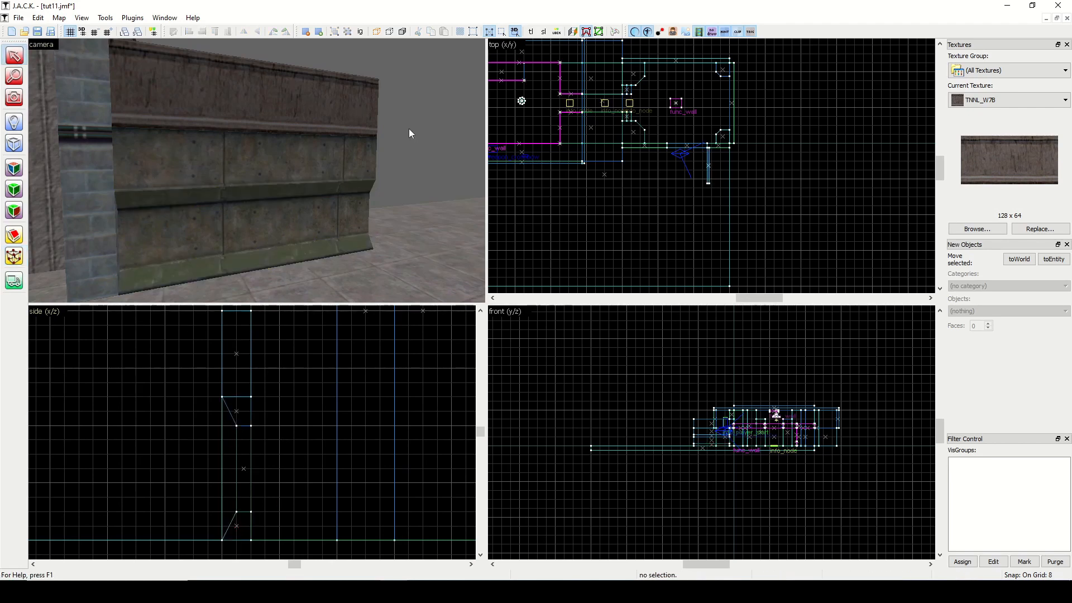
Slant the top wall section by pulling its upper front edge 16 units outward.
{"action": "left_click", "coordinate": [288, 167]}
{"action": "left_click", "coordinate": [278, 108]}
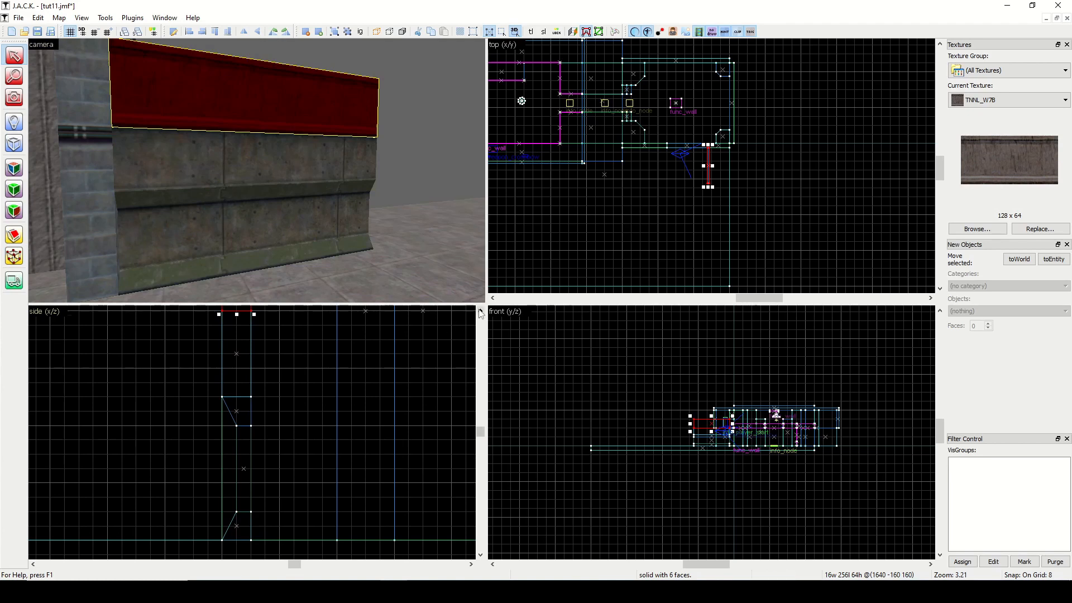
{"action": "scroll", "coordinate": [417, 393], "scroll_direction": "down", "scroll_amount": 3}
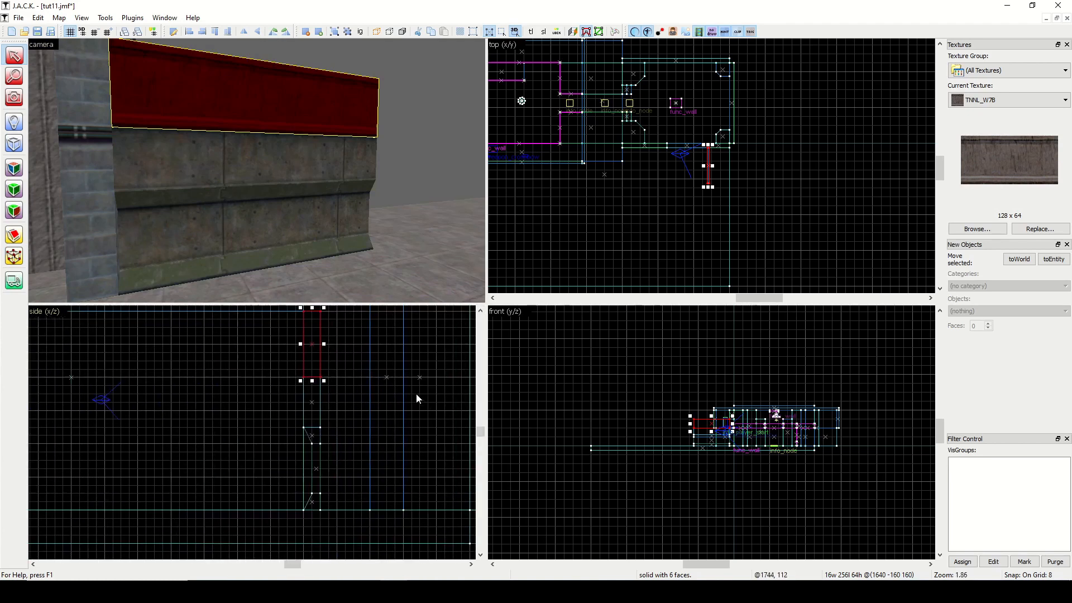
{"action": "left_click", "coordinate": [14, 256]}
{"action": "left_click_drag", "start_coordinate": [304, 311], "coordinate": [286, 318]}
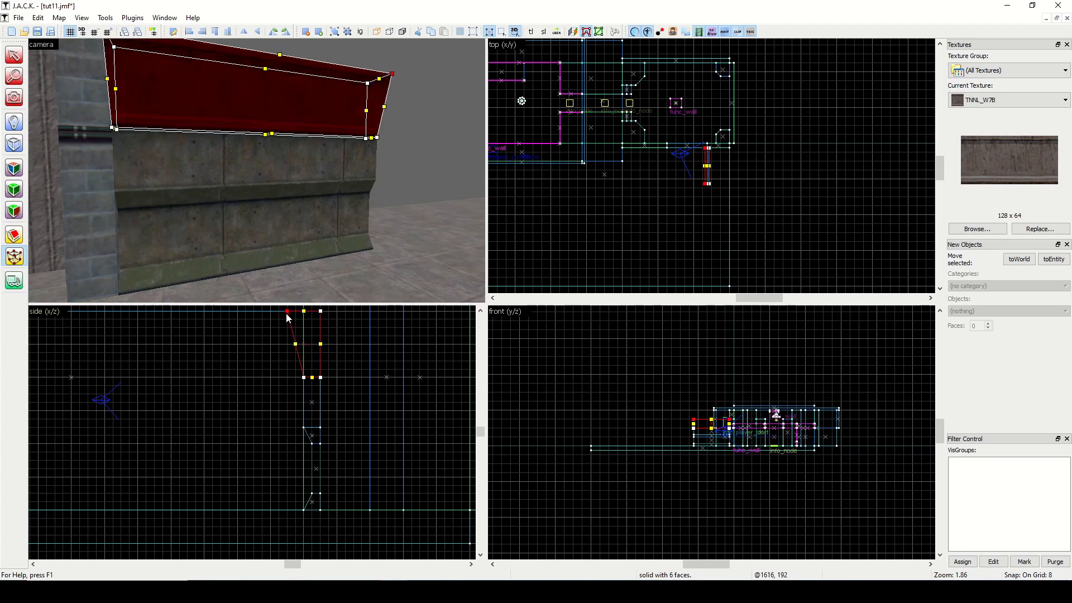
{"action": "left_click", "coordinate": [14, 55]}
{"action": "left_click", "coordinate": [532, 174]}
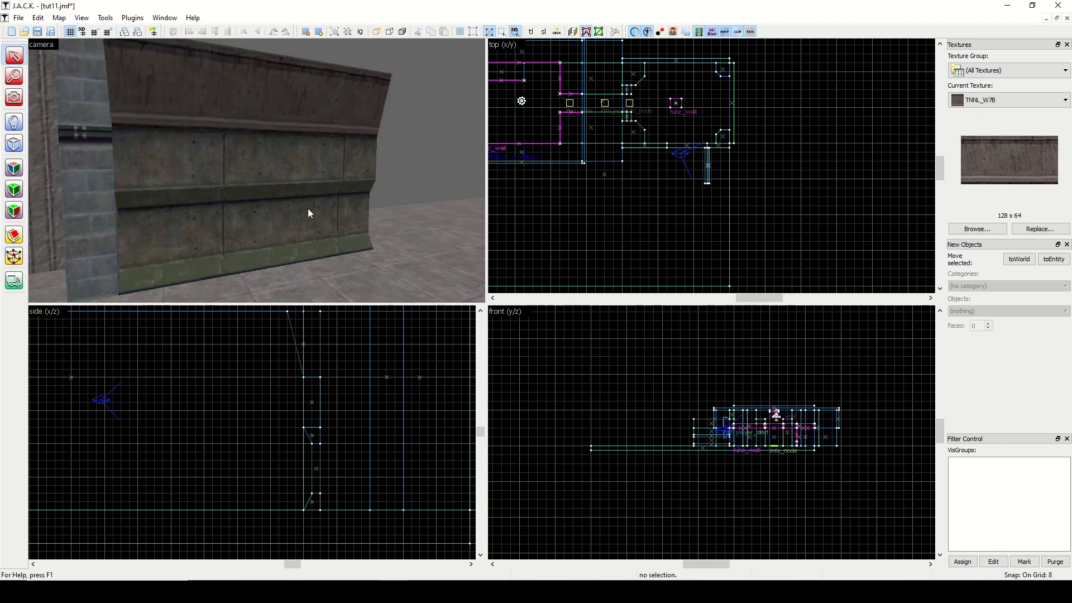
Select all five wall sections, raise the grid size to 16 and shorten the wall to 192 units long.
{"action": "left_click", "coordinate": [287, 173]}
{"action": "left_click", "coordinate": [285, 192], "text": "ctrl"}
{"action": "left_click", "coordinate": [281, 226], "text": "ctrl"}
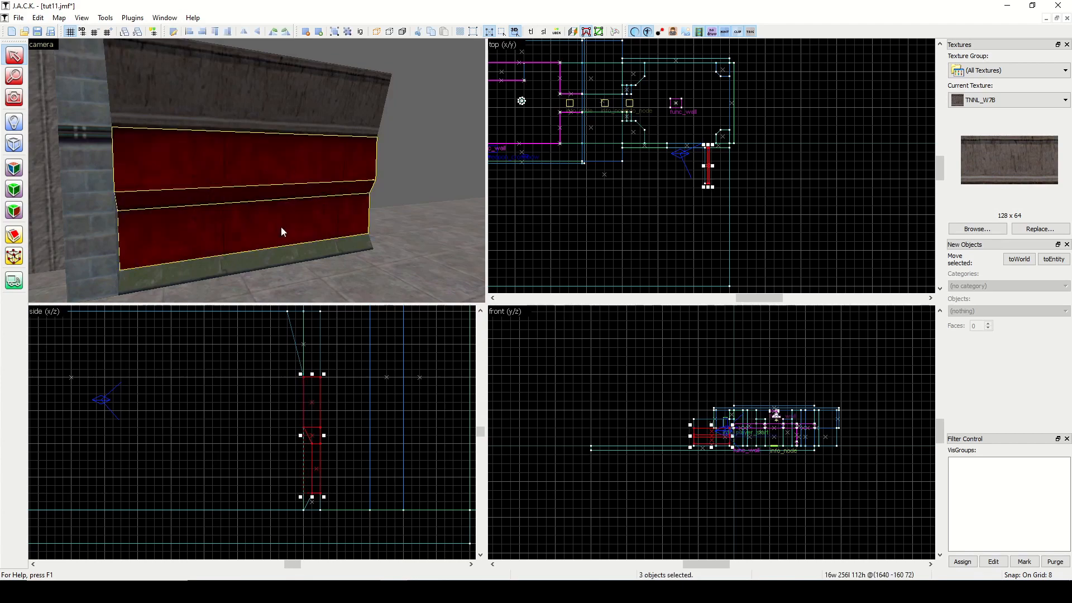
{"action": "left_click", "coordinate": [286, 256], "text": "ctrl"}
{"action": "left_click", "coordinate": [289, 105], "text": "ctrl"}
{"action": "scroll", "coordinate": [722, 173], "scroll_direction": "up", "scroll_amount": 4}
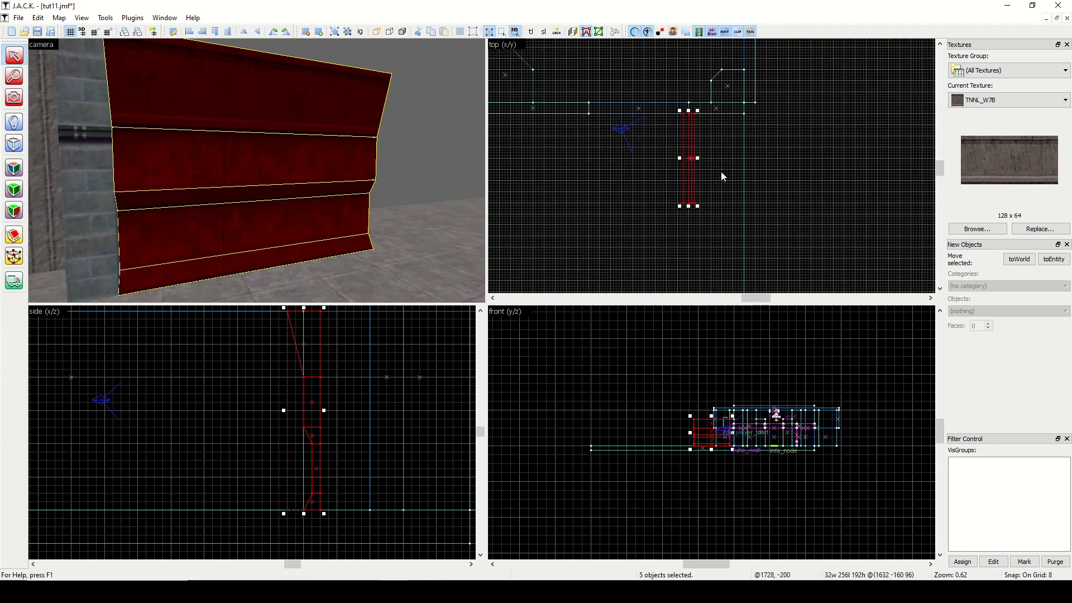
{"action": "left_click", "coordinate": [110, 33]}
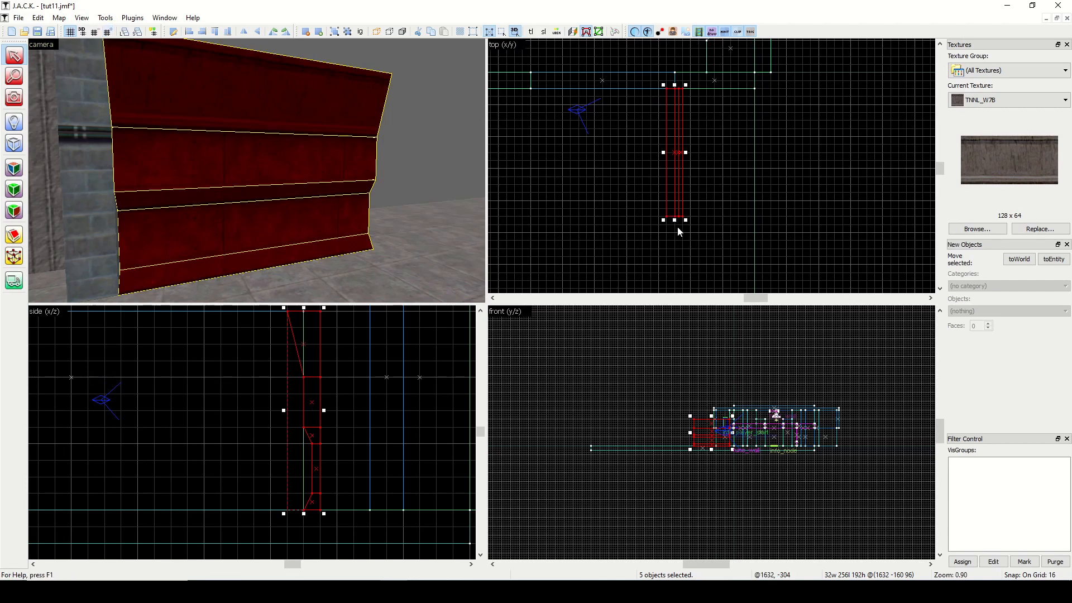
{"action": "left_click_drag", "start_coordinate": [675, 220], "coordinate": [677, 186]}
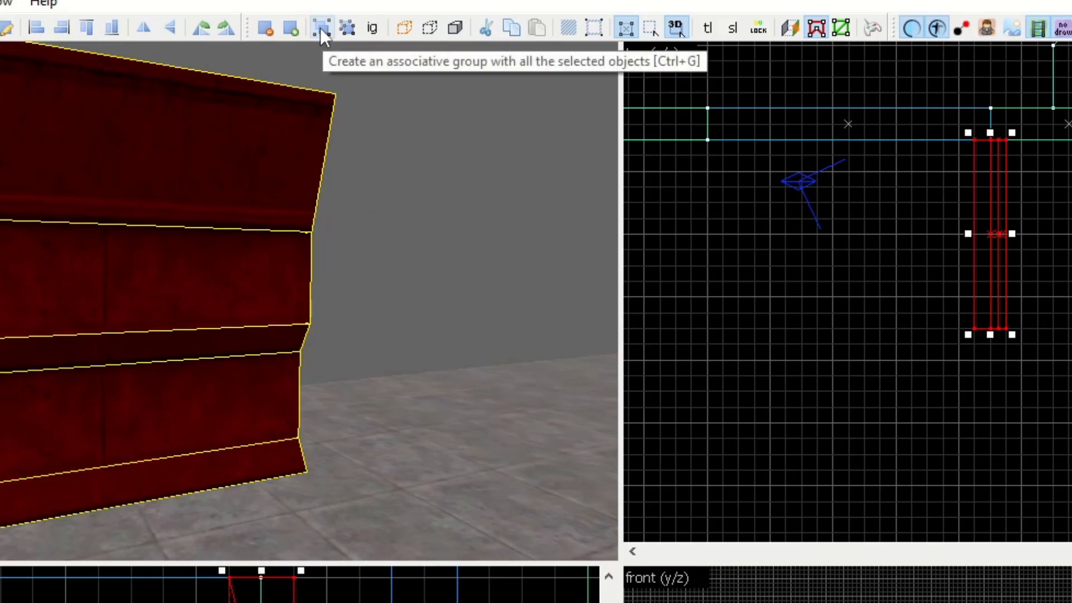
Group the five wall sections and shift the group 16 units back, away from its front face.
{"action": "left_click", "coordinate": [320, 29]}
{"action": "left_click", "coordinate": [450, 122]}
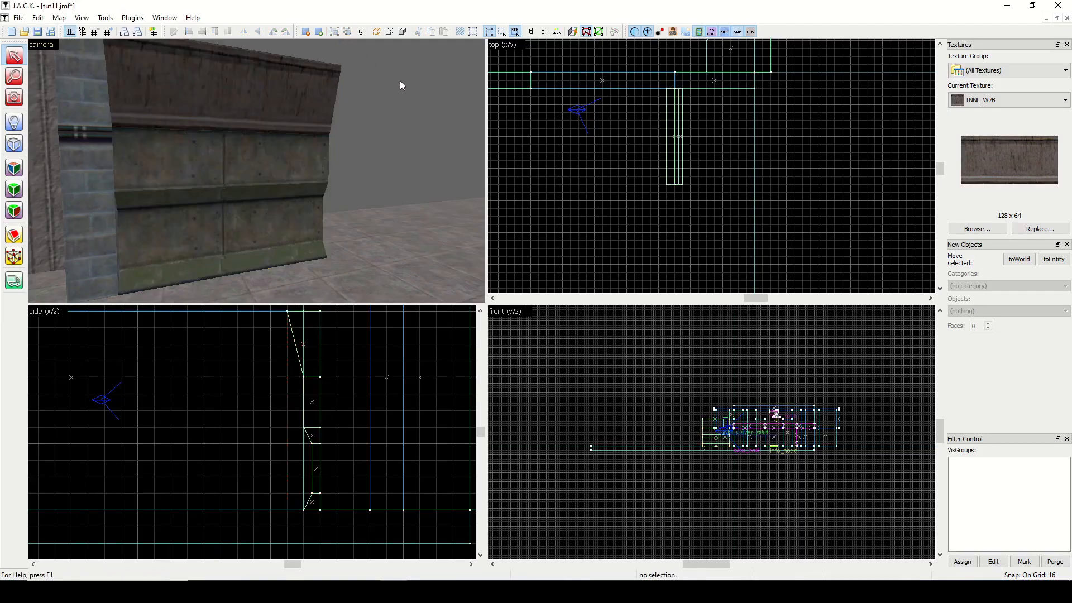
{"action": "left_click", "coordinate": [216, 123]}
{"action": "left_click", "coordinate": [423, 120]}
{"action": "left_click", "coordinate": [273, 130]}
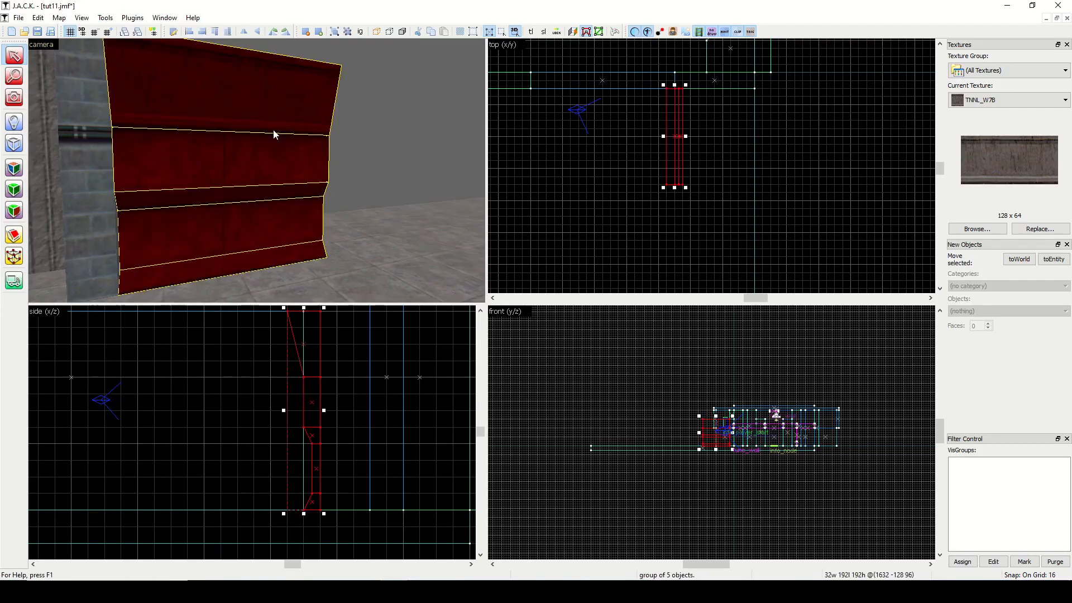
{"action": "key", "text": "Right"}
{"action": "left_click", "coordinate": [718, 134]}
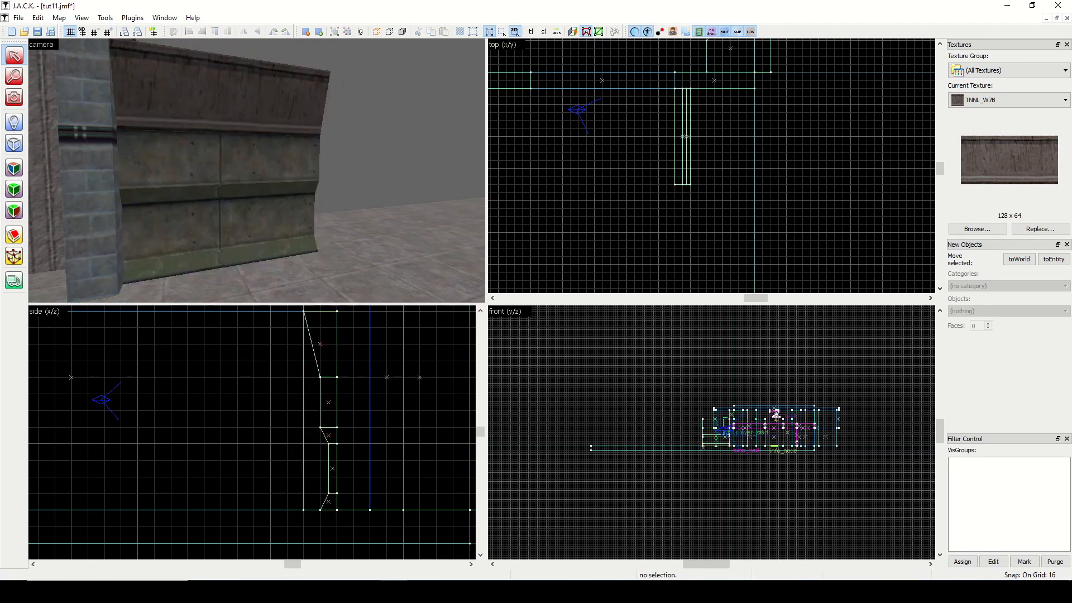
Clear the texture filter and make TRRM_PAN3 the current texture.
{"action": "left_click", "coordinate": [14, 98]}
{"action": "left_click_drag", "start_coordinate": [145, 145], "coordinate": [259, 174]}
{"action": "left_click", "coordinate": [982, 231]}
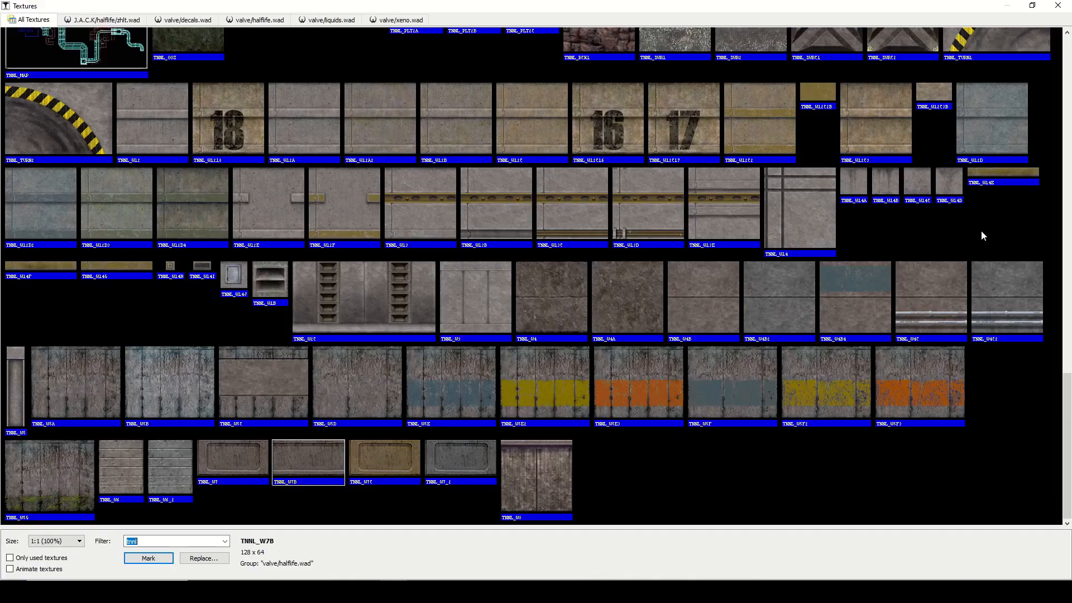
{"action": "left_click_drag", "start_coordinate": [1068, 463], "coordinate": [1065, 167]}
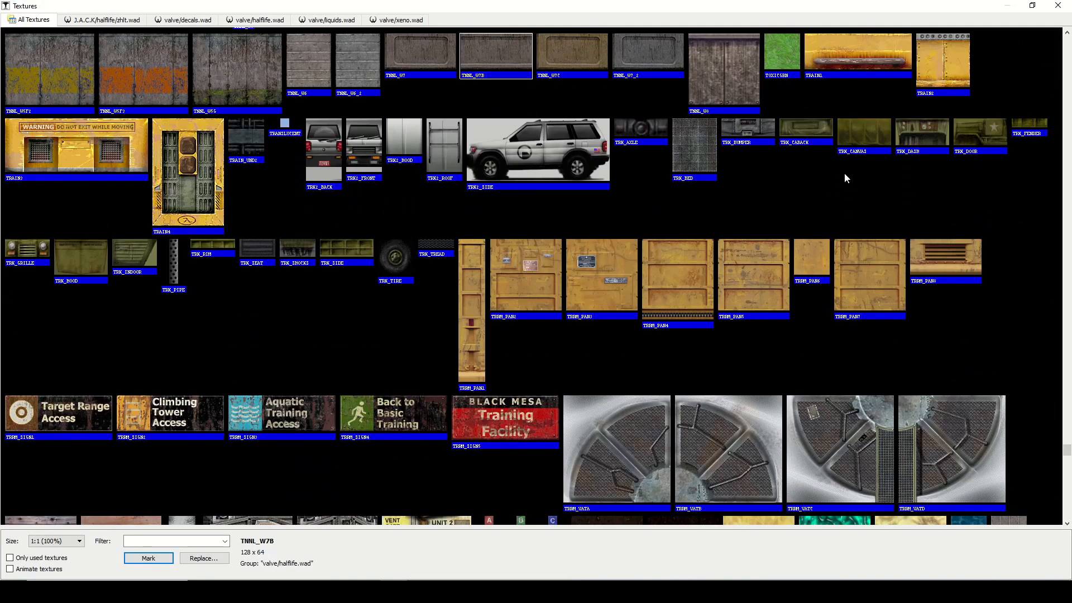
{"action": "double_click", "coordinate": [617, 274]}
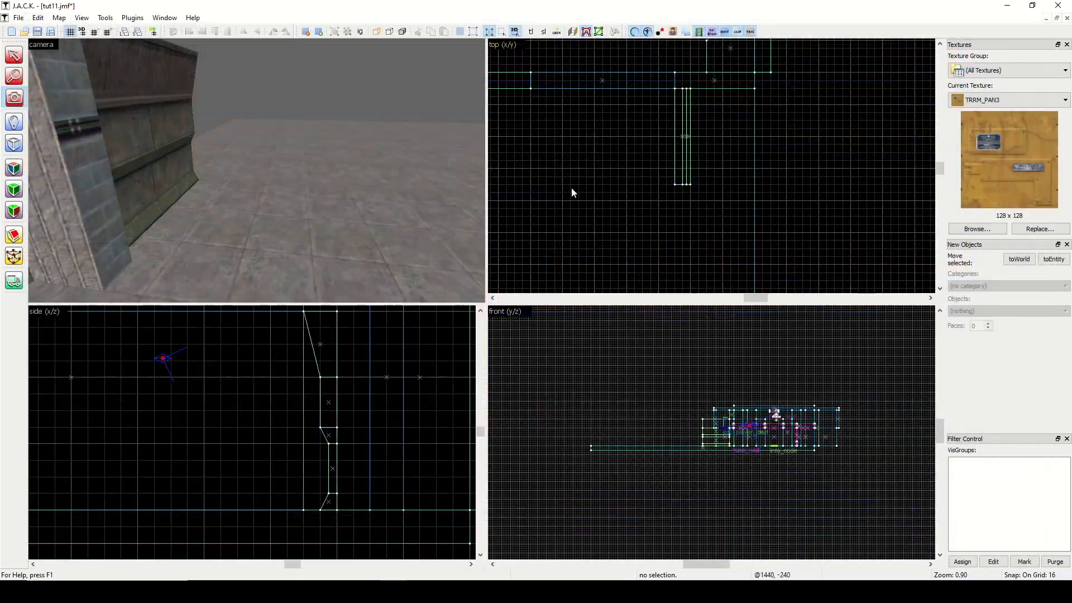
Set the new primitive to a cylinder with 32 faces and raise the grid size to 64.
{"action": "scroll", "coordinate": [694, 175], "scroll_direction": "down", "scroll_amount": 5}
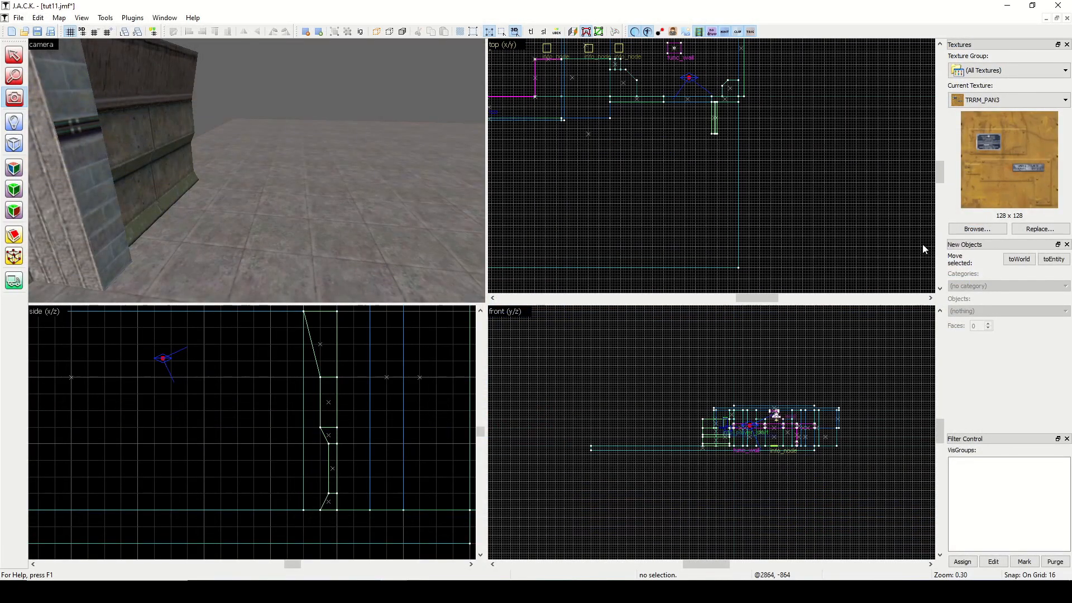
{"action": "left_click", "coordinate": [14, 144]}
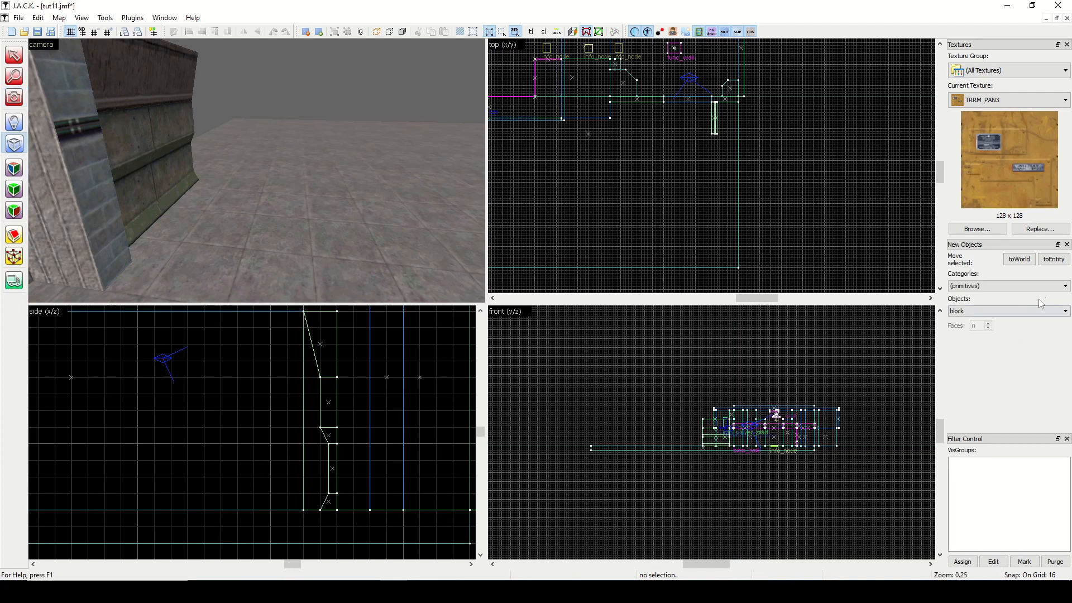
{"action": "left_click", "coordinate": [1030, 311]}
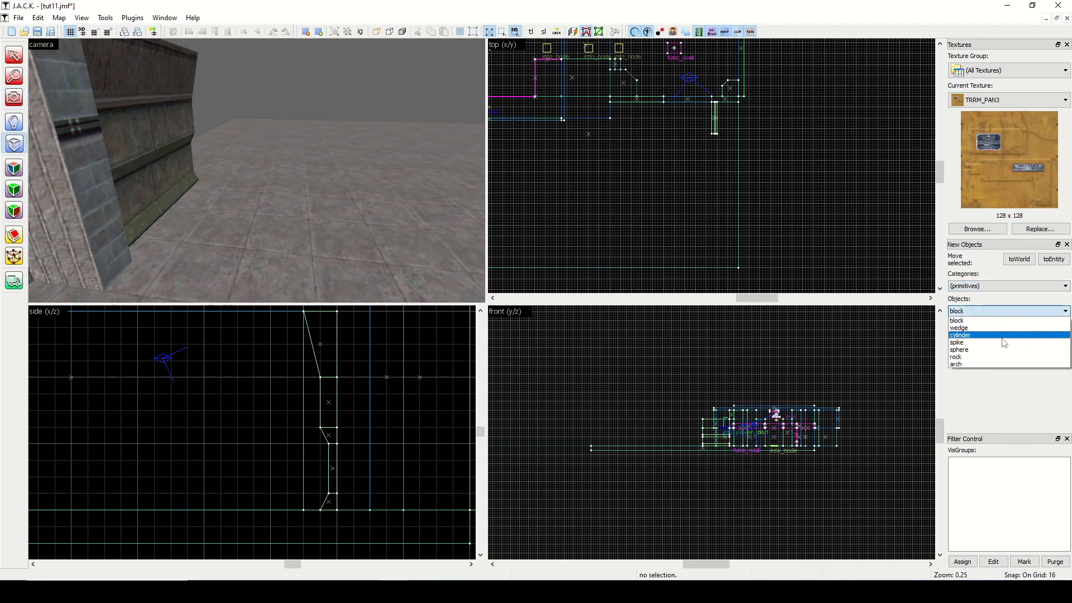
{"action": "left_click", "coordinate": [1003, 336]}
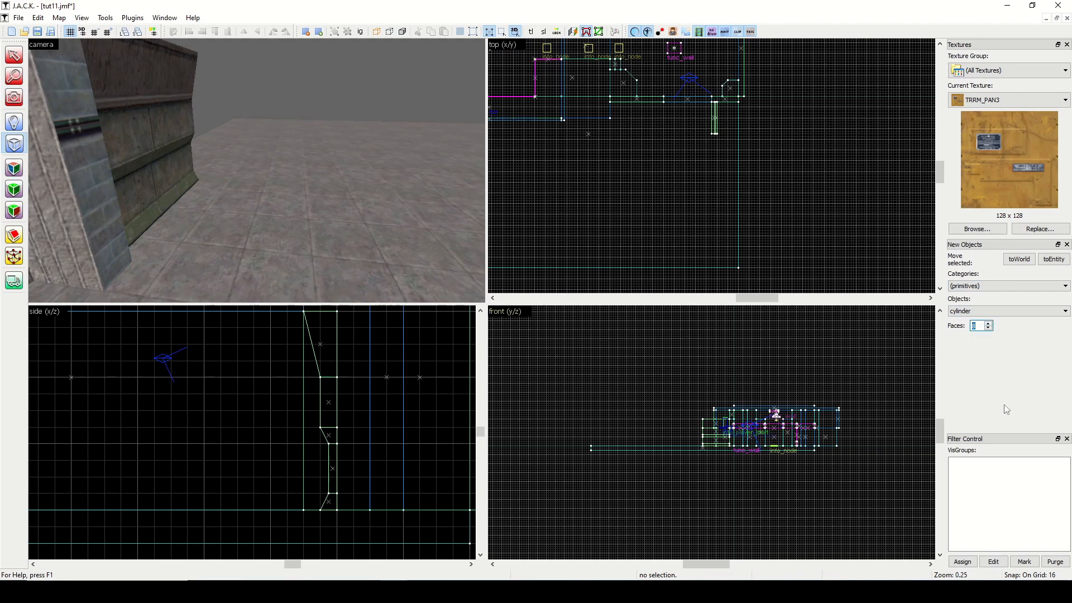
{"action": "type", "text": "32"}
{"action": "left_click", "coordinate": [111, 33]}
{"action": "left_click", "coordinate": [112, 33]}
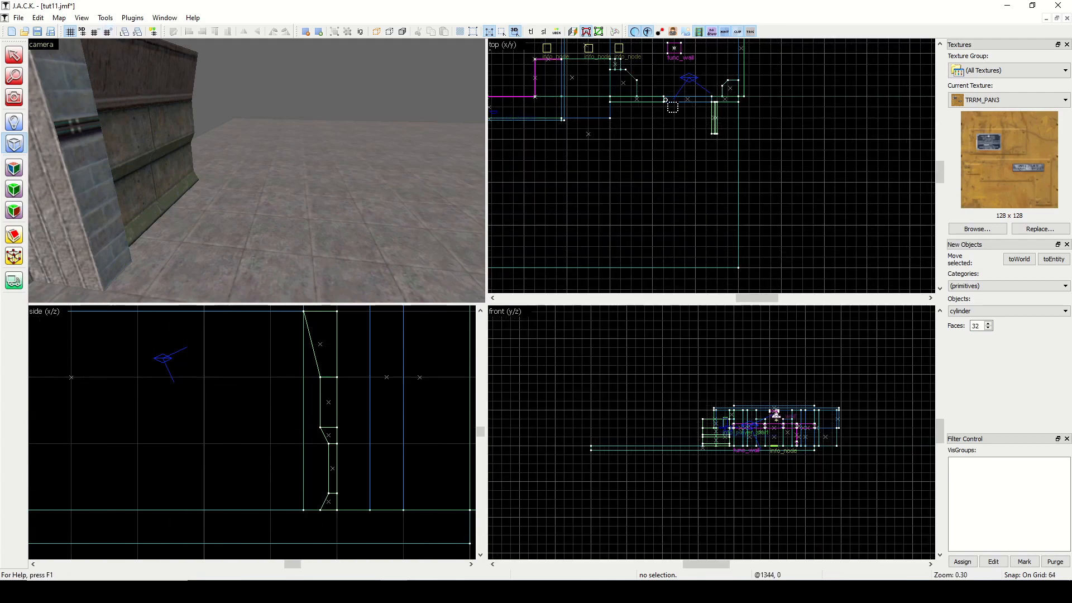
{"action": "mouse_move", "coordinate": [667, 102]}
{"action": "left_mouse_down"}
{"action": "mouse_move", "coordinate": [608, 145]}
{"action": "mouse_move", "coordinate": [553, 217]}
{"action": "mouse_move", "coordinate": [823, 207]}
{"action": "left_mouse_up"}
{"action": "mouse_move", "coordinate": [893, 103]}
{"action": "left_mouse_down"}
{"action": "mouse_move", "coordinate": [868, 120]}
{"action": "mouse_move", "coordinate": [870, 136]}
{"action": "left_mouse_up"}
{"action": "left_click_drag", "start_coordinate": [659, 415], "coordinate": [661, 460]}
{"action": "right_click", "coordinate": [813, 182]}
{"action": "left_click", "coordinate": [832, 193]}
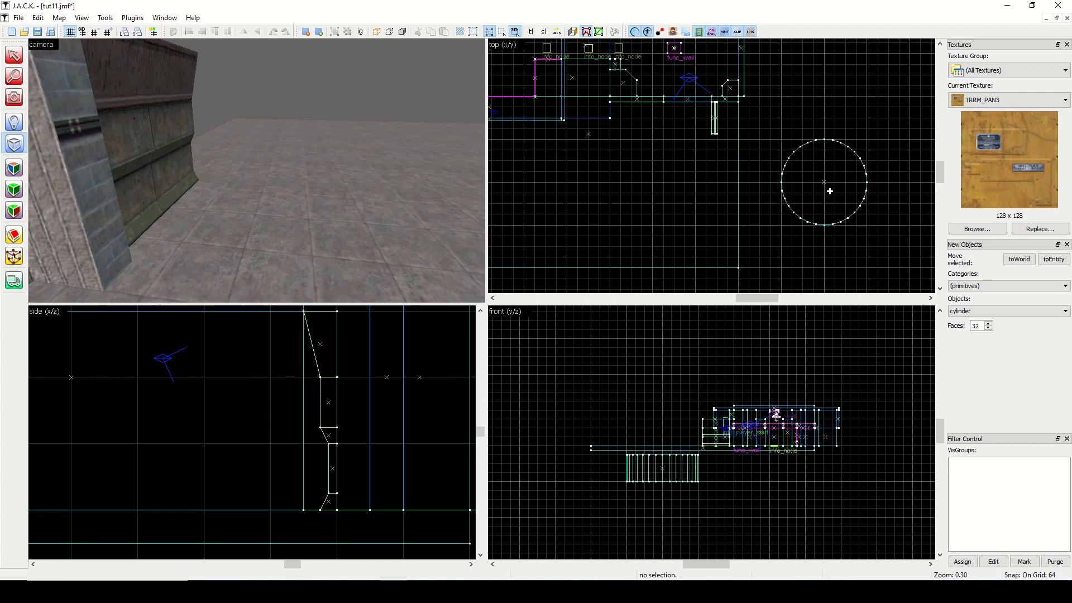
{"action": "scroll", "coordinate": [833, 179], "scroll_direction": "up", "scroll_amount": 3}
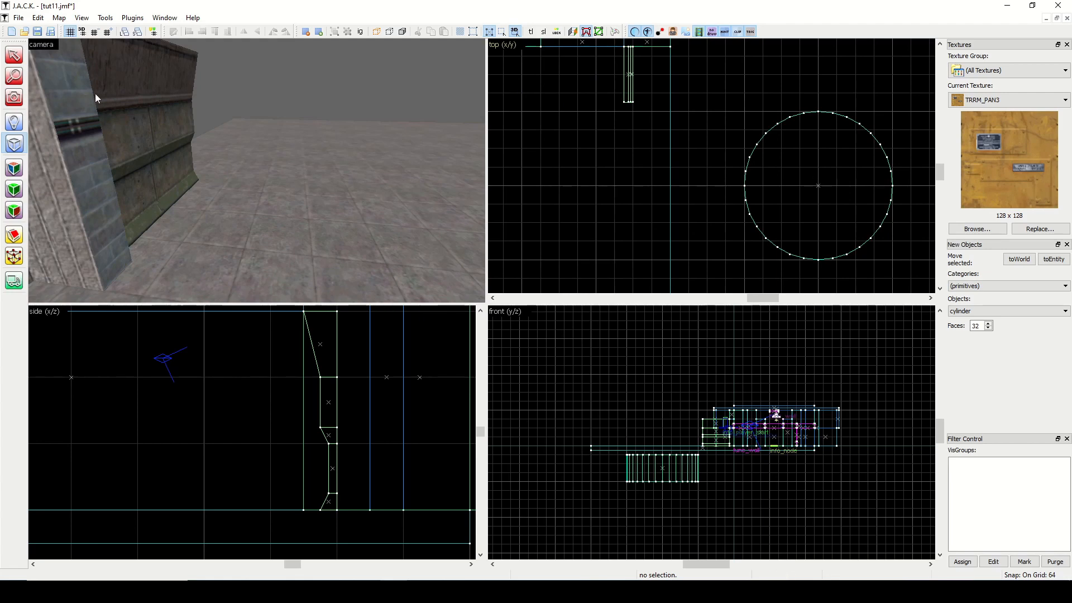
{"action": "left_click", "coordinate": [15, 56]}
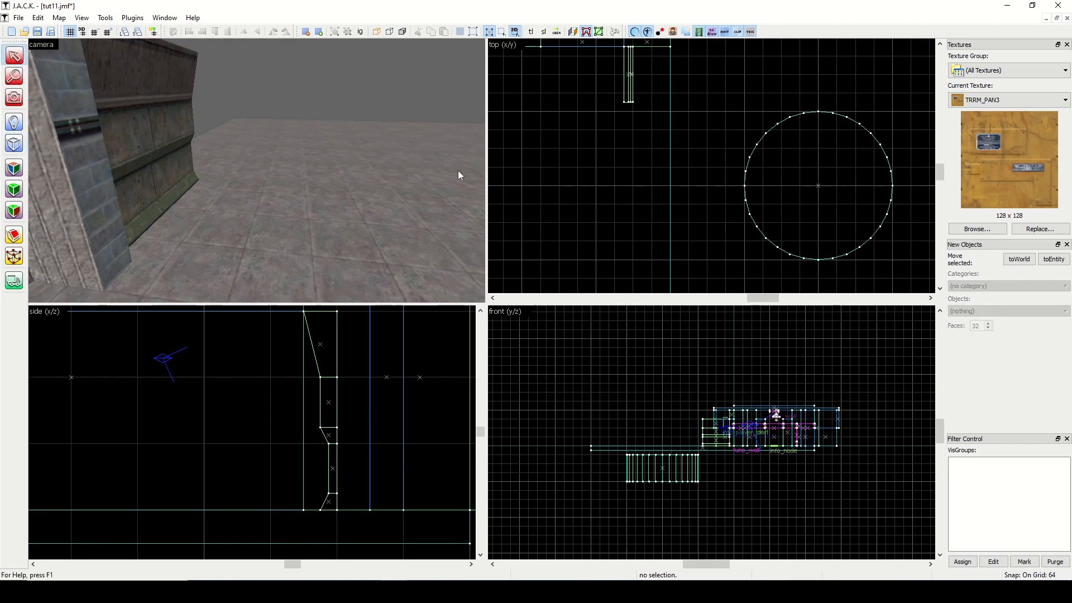
{"action": "left_click", "coordinate": [818, 186]}
{"action": "key", "text": "Delete"}
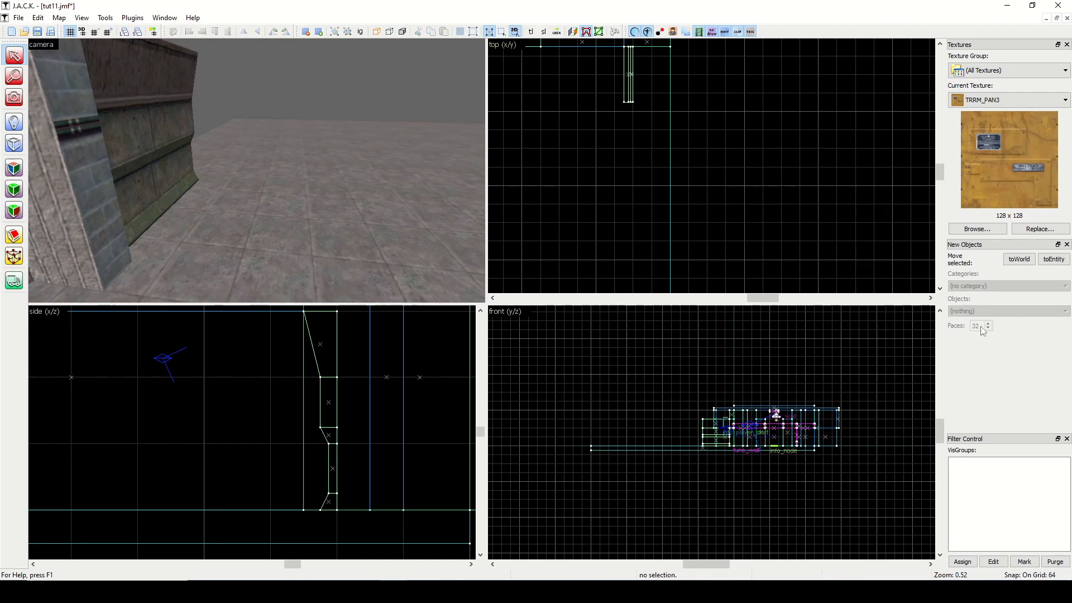
Create a 16-face cylinder measuring 256 by 256 units and 192 units high in the open space beside the floor.
{"action": "left_click", "coordinate": [14, 144]}
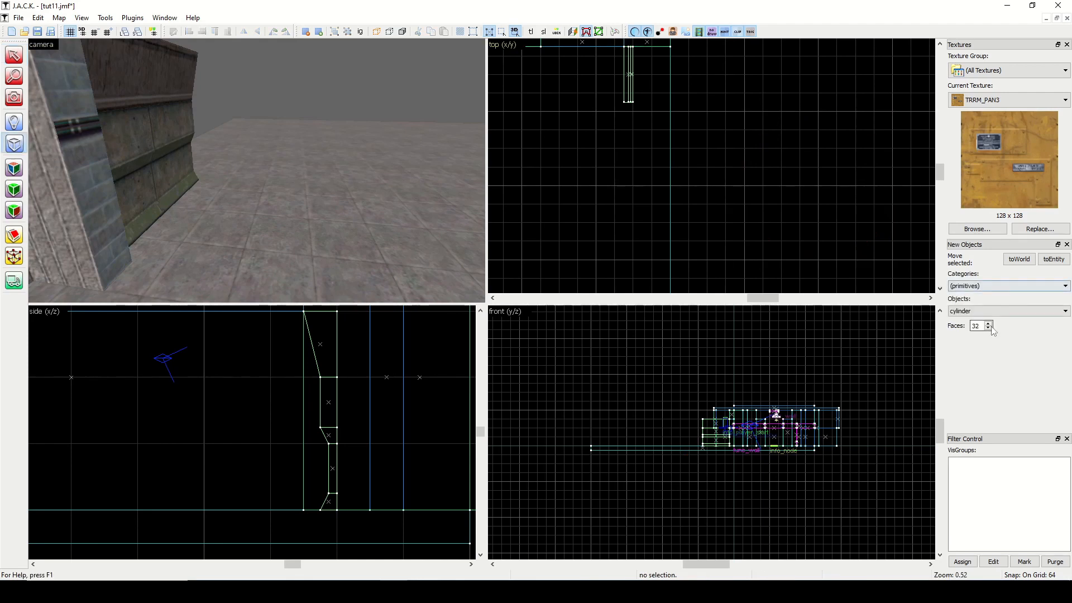
{"action": "type", "text": "16"}
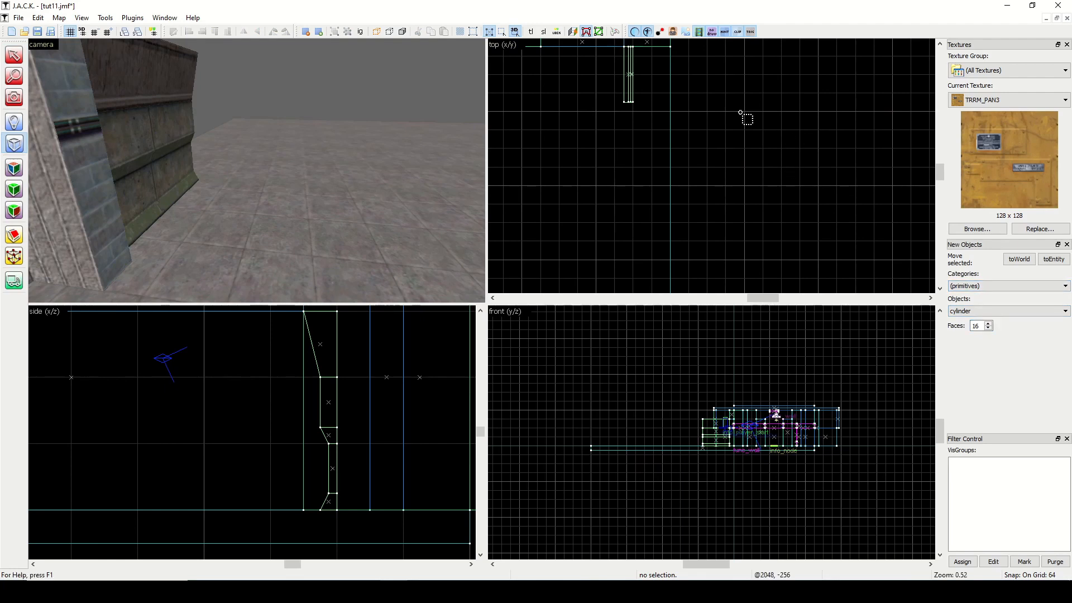
{"action": "left_click_drag", "start_coordinate": [746, 113], "coordinate": [805, 190]}
{"action": "right_click", "coordinate": [799, 141]}
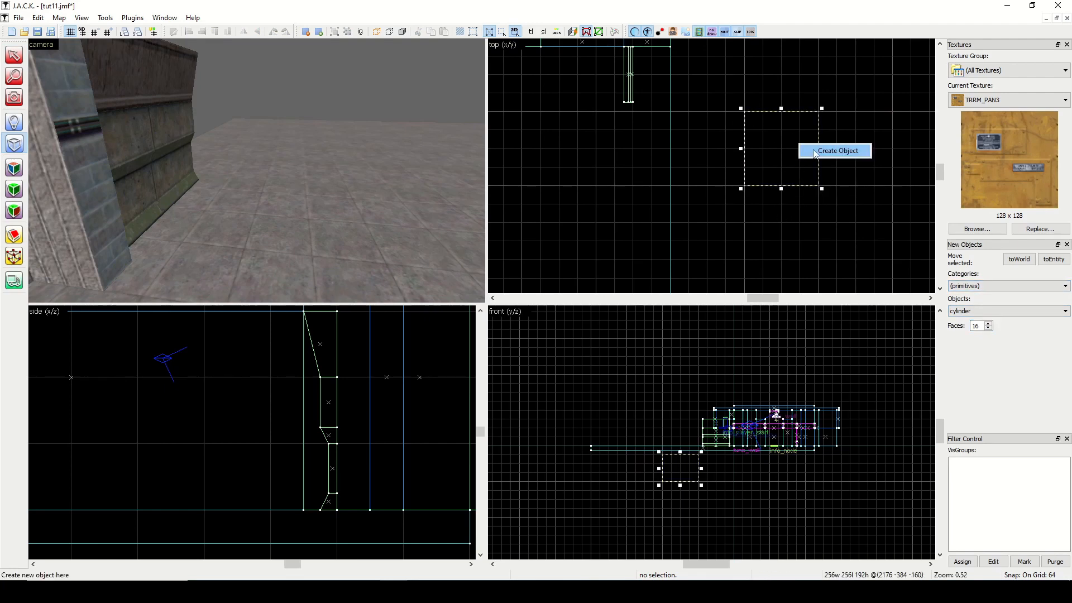
{"action": "left_click", "coordinate": [813, 149]}
{"action": "scroll", "coordinate": [781, 151], "scroll_direction": "down", "scroll_amount": 2}
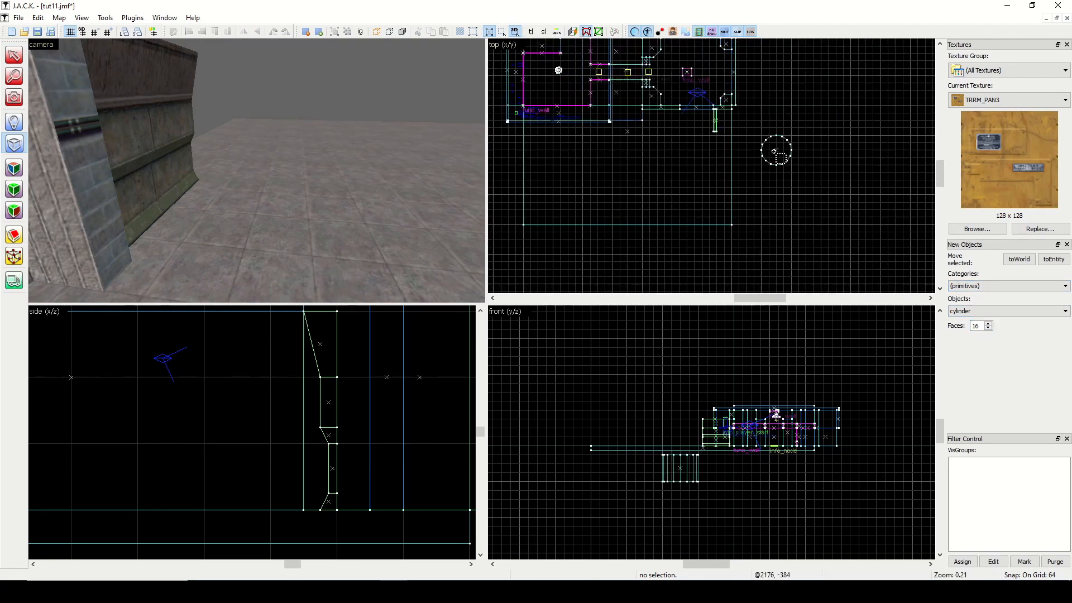
Enlarge the new cylinder to 512 by 512 units in the top view.
{"action": "left_click", "coordinate": [12, 55]}
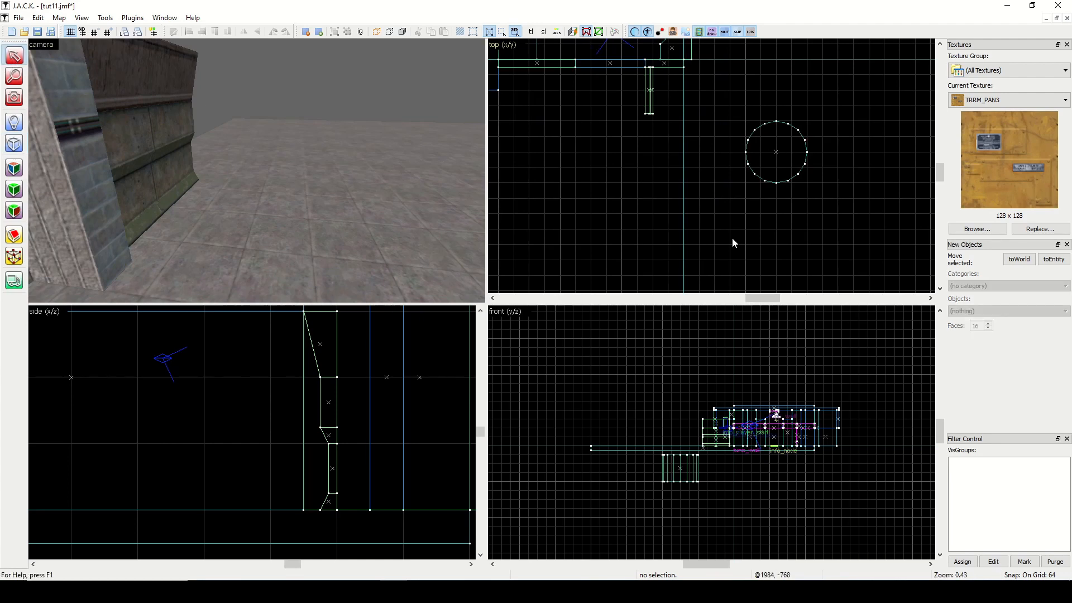
{"action": "left_click", "coordinate": [775, 169]}
{"action": "left_click_drag", "start_coordinate": [745, 182], "coordinate": [679, 246]}
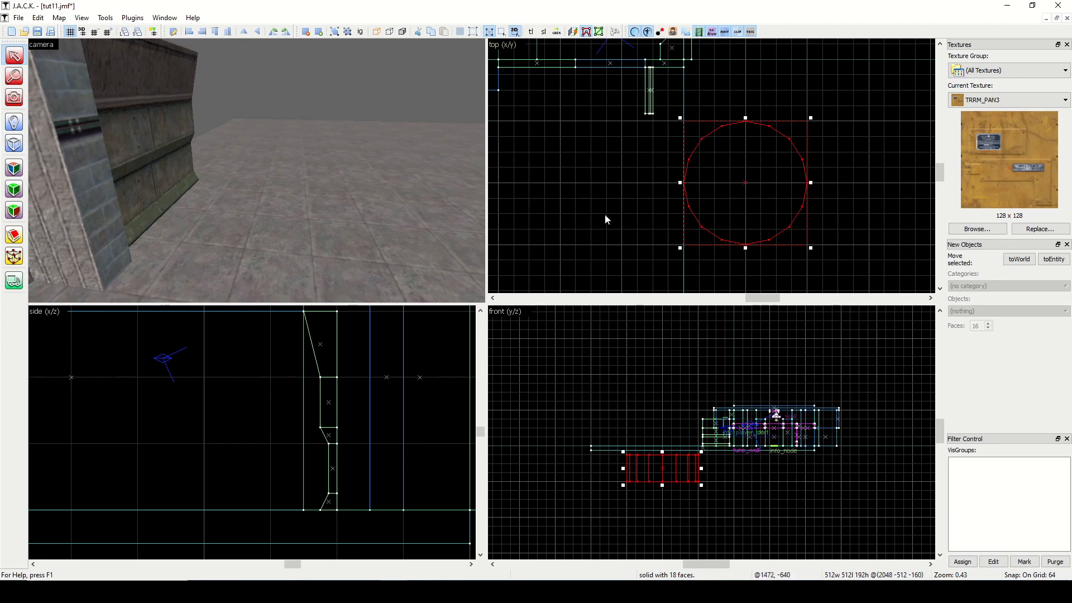
Clip the cylinder horizontally and vertically through its centre, keeping only the lower-right quarter in the top view.
{"action": "left_click", "coordinate": [14, 235]}
{"action": "left_click_drag", "start_coordinate": [792, 183], "coordinate": [748, 188]}
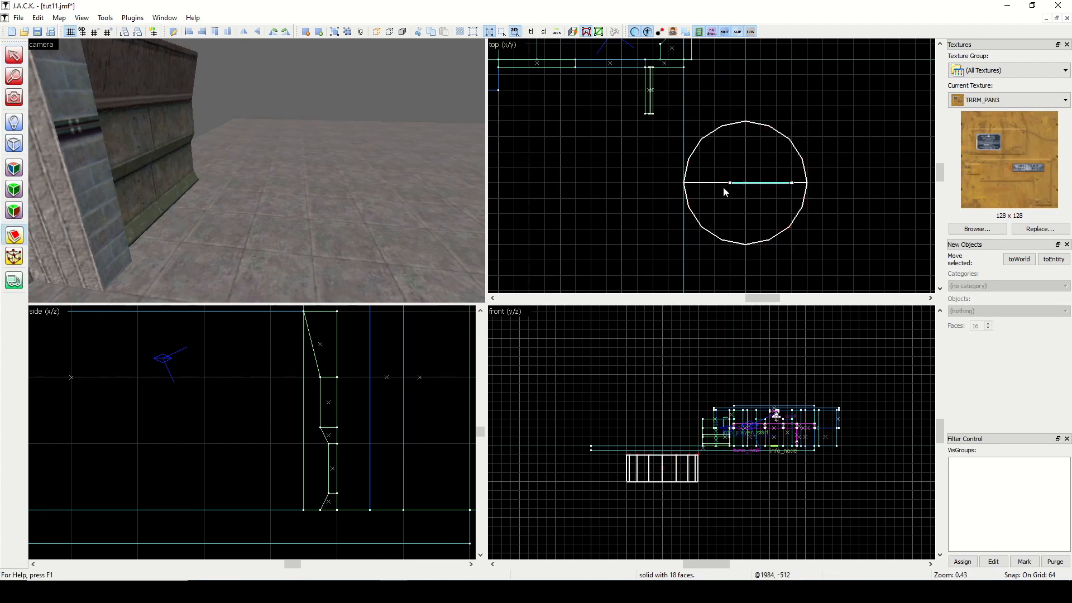
{"action": "left_click", "coordinate": [16, 236]}
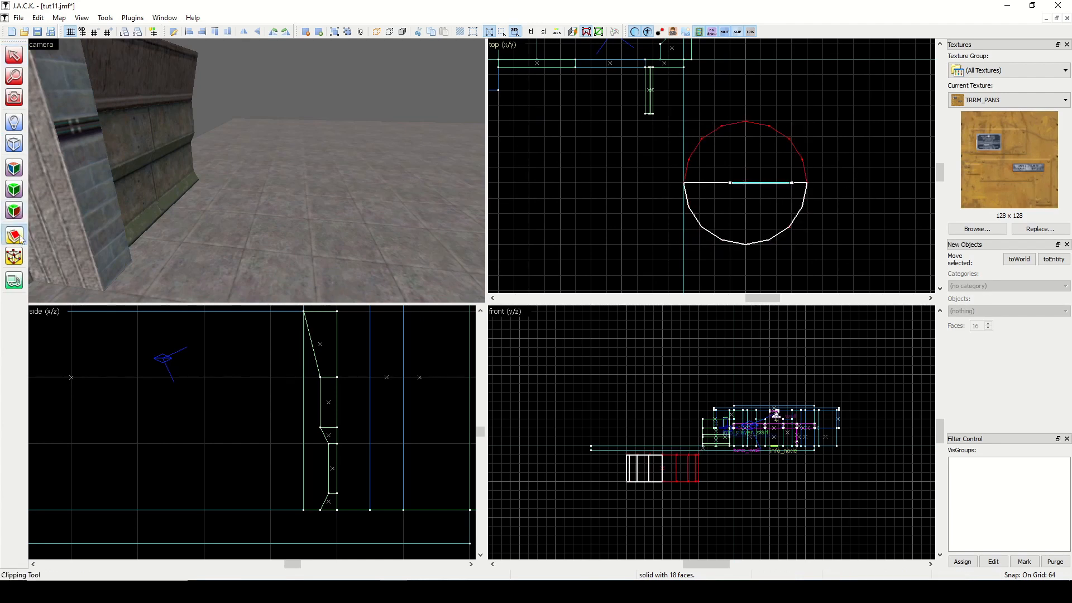
{"action": "left_click", "coordinate": [21, 239]}
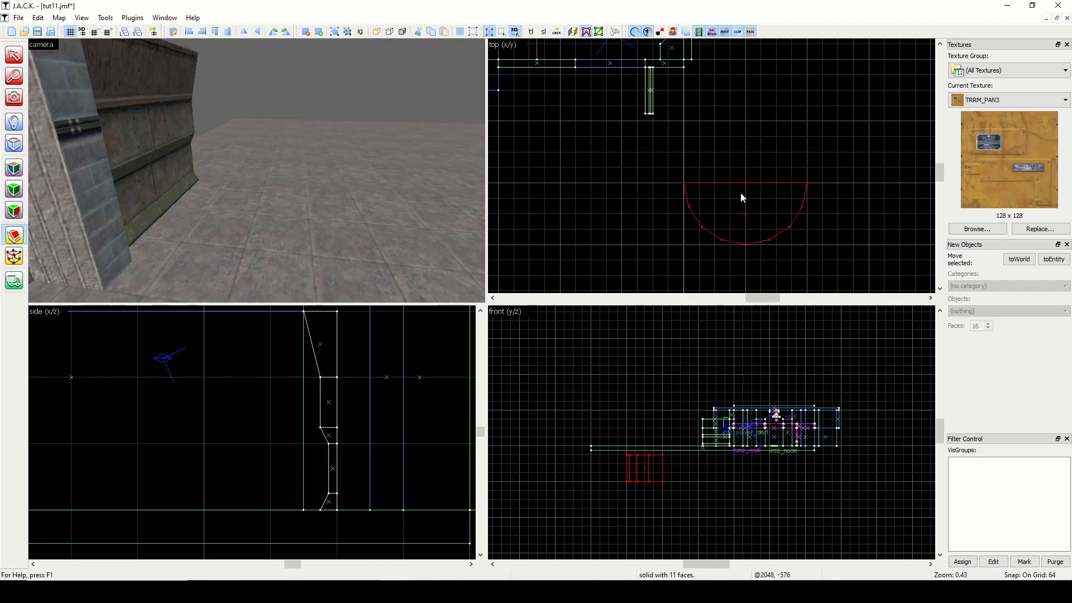
{"action": "left_click_drag", "start_coordinate": [741, 192], "coordinate": [747, 219]}
{"action": "key", "text": "Return"}
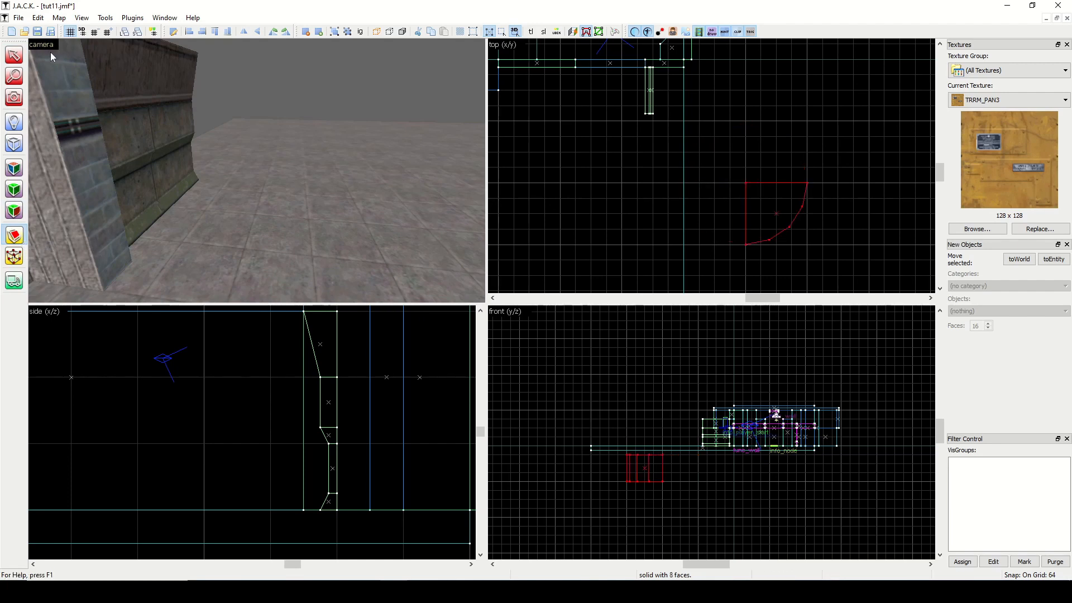
{"action": "left_click", "coordinate": [14, 55]}
{"action": "left_click", "coordinate": [889, 194]}
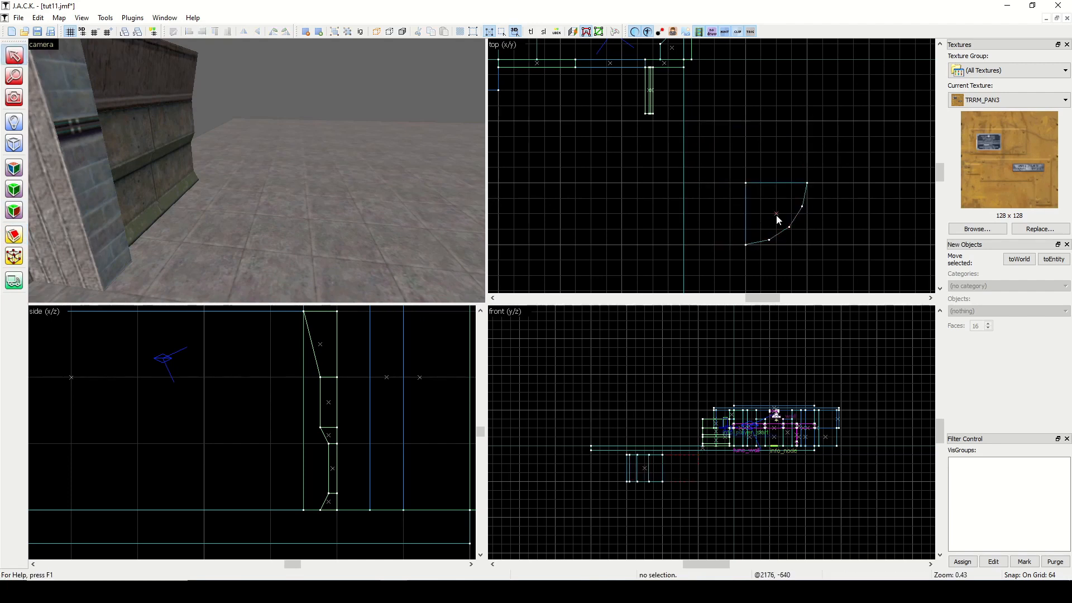
Scale the quarter cylinder to 512 by 512 units and move it against the building's outer wall near the doorway.
{"action": "left_click", "coordinate": [776, 215]}
{"action": "left_click_drag", "start_coordinate": [741, 178], "coordinate": [680, 118]}
{"action": "left_click_drag", "start_coordinate": [785, 165], "coordinate": [651, 110]}
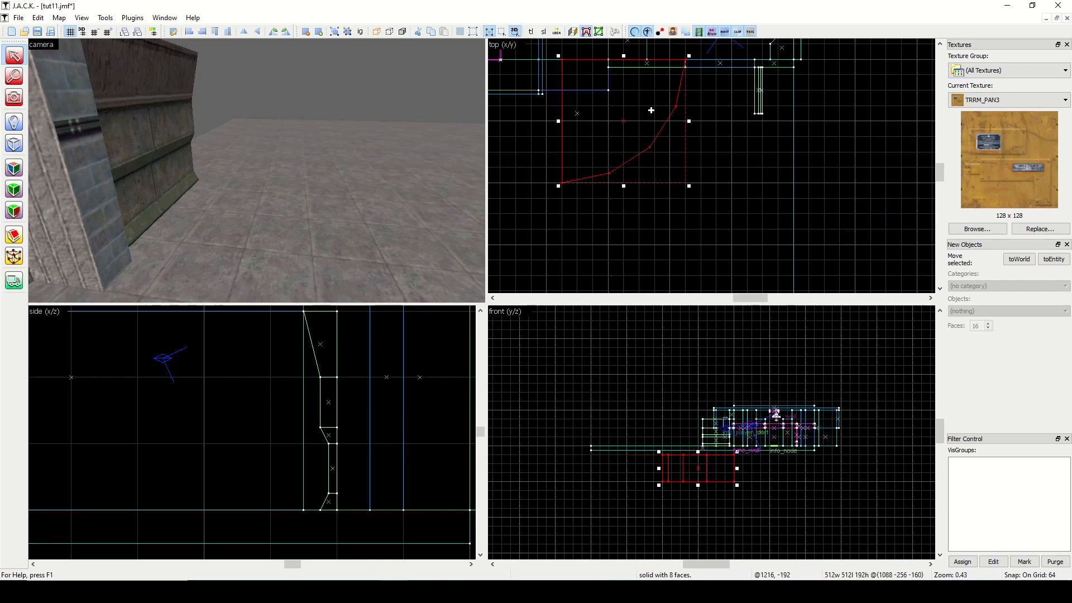
Lower the grid size to 16, shift the quarter cylinder 32 units off the building and copy it across to the grouped wall profile.
{"action": "left_click", "coordinate": [96, 31]}
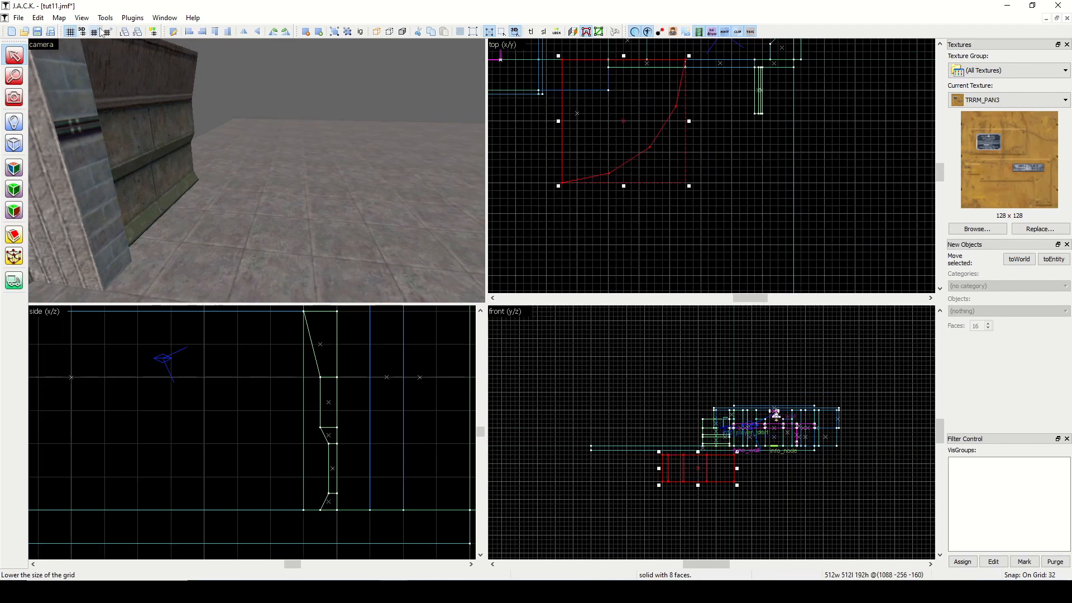
{"action": "left_click", "coordinate": [96, 32]}
{"action": "key", "text": "Down"}
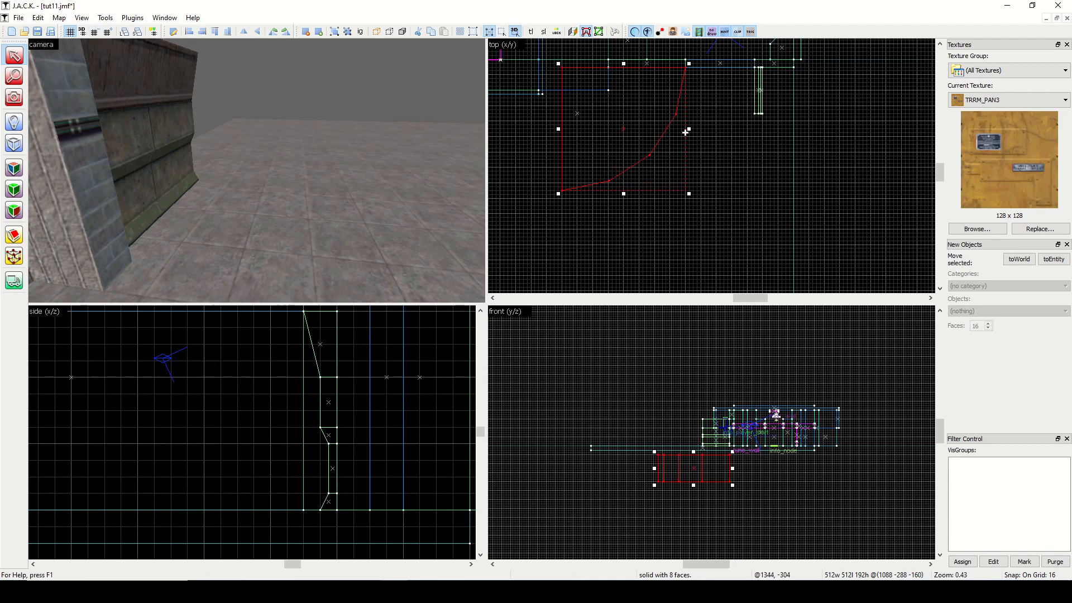
{"action": "mouse_move", "coordinate": [632, 139]}
{"action": "left_mouse_down", "text": "shift"}
{"action": "mouse_move", "coordinate": [695, 183]}
{"action": "mouse_move", "coordinate": [722, 118]}
{"action": "left_mouse_up", "text": "shift"}
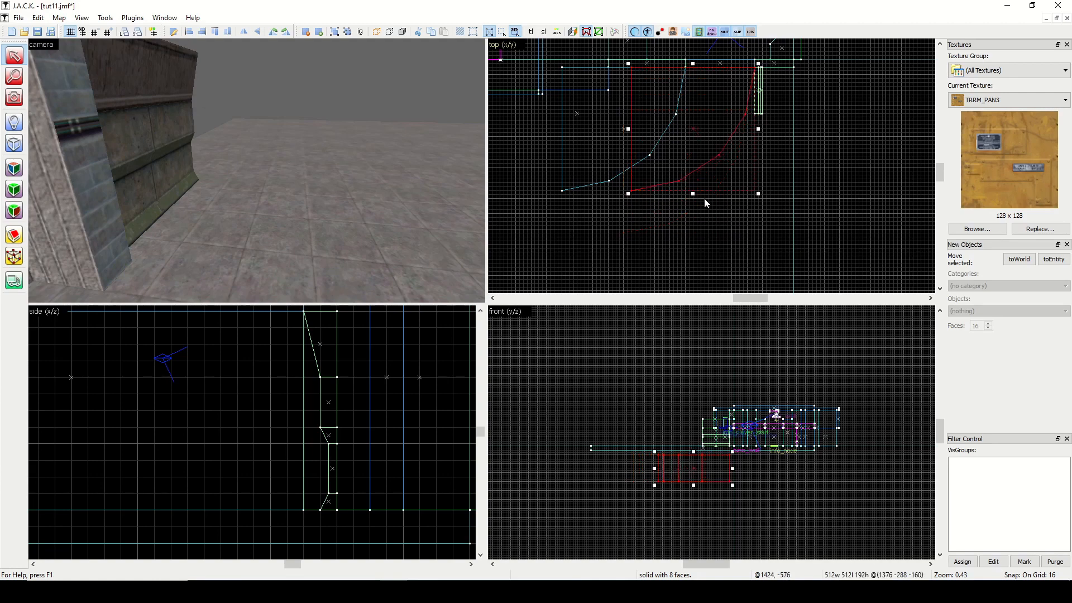
Raise the grid size to 32 and stretch the copied quarter cylinder to 800 units wide and 768 units long.
{"action": "left_click", "coordinate": [113, 34]}
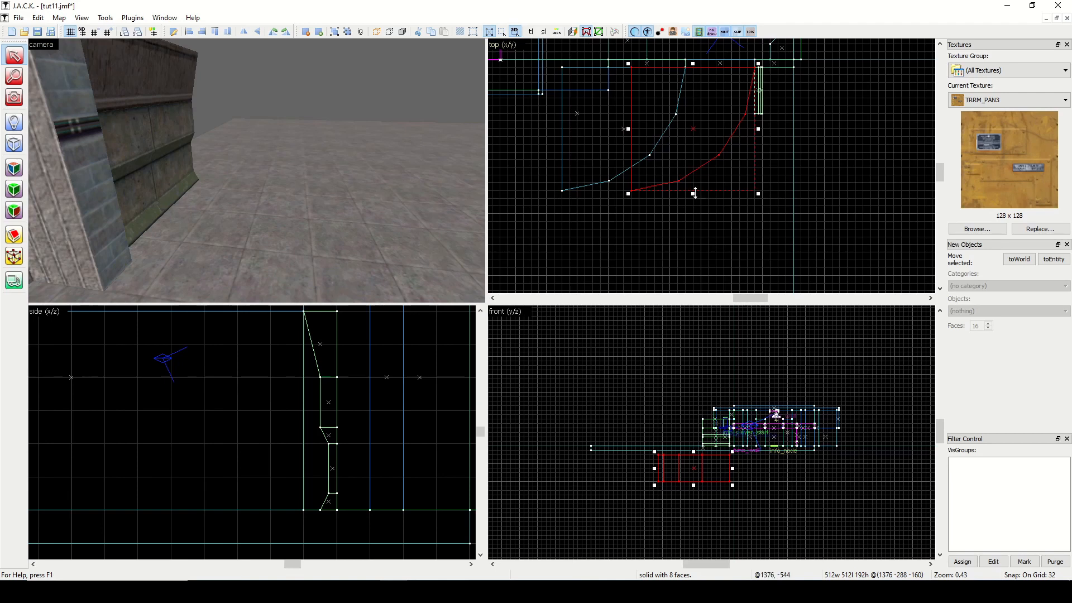
{"action": "left_click_drag", "start_coordinate": [695, 193], "coordinate": [695, 244]}
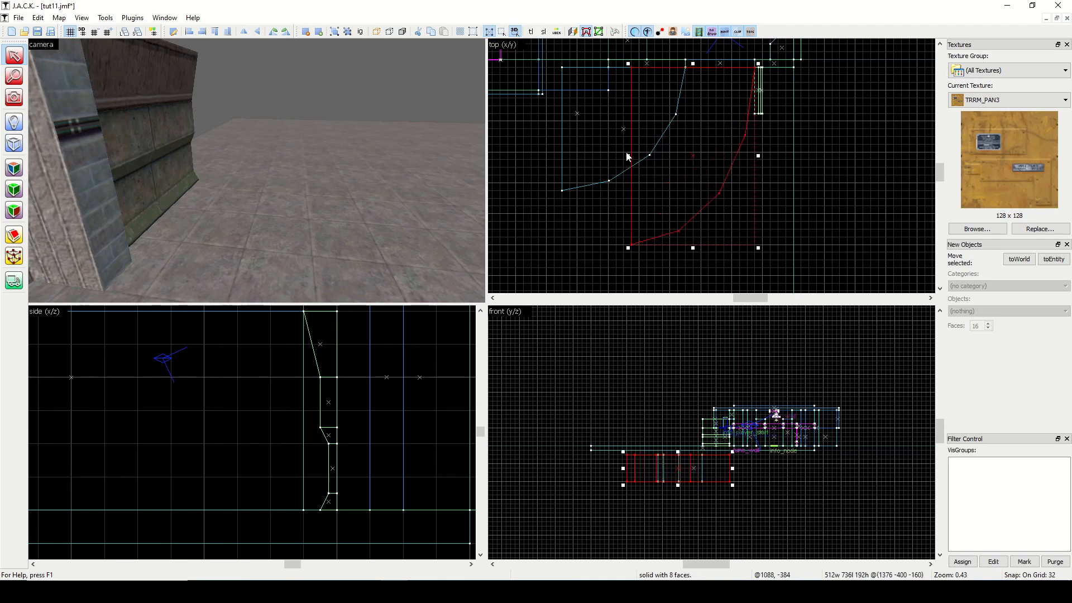
{"action": "left_click_drag", "start_coordinate": [630, 155], "coordinate": [561, 156]}
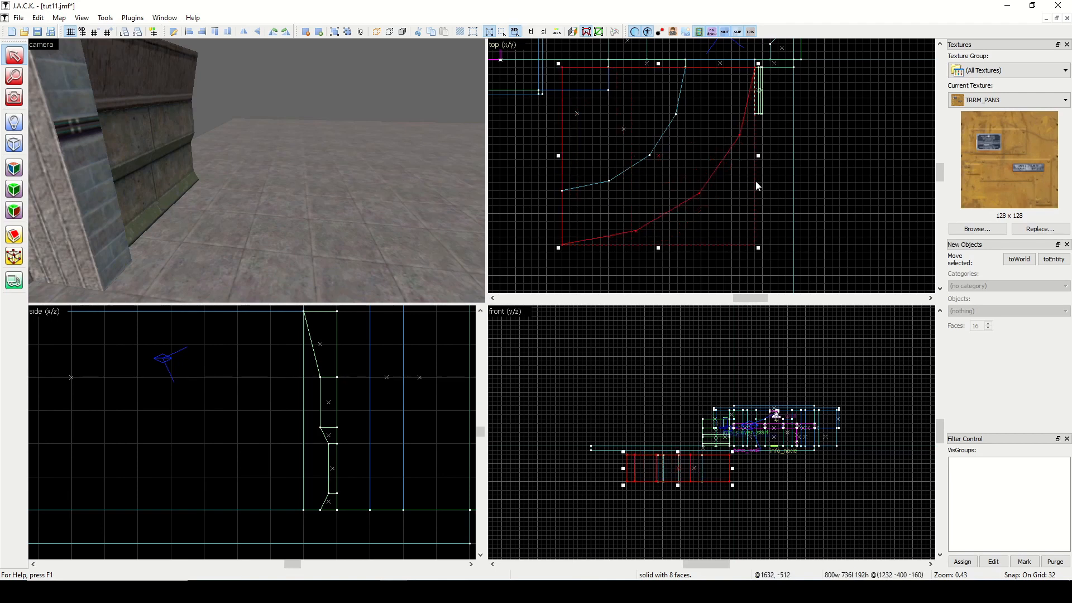
{"action": "left_click", "coordinate": [658, 246]}
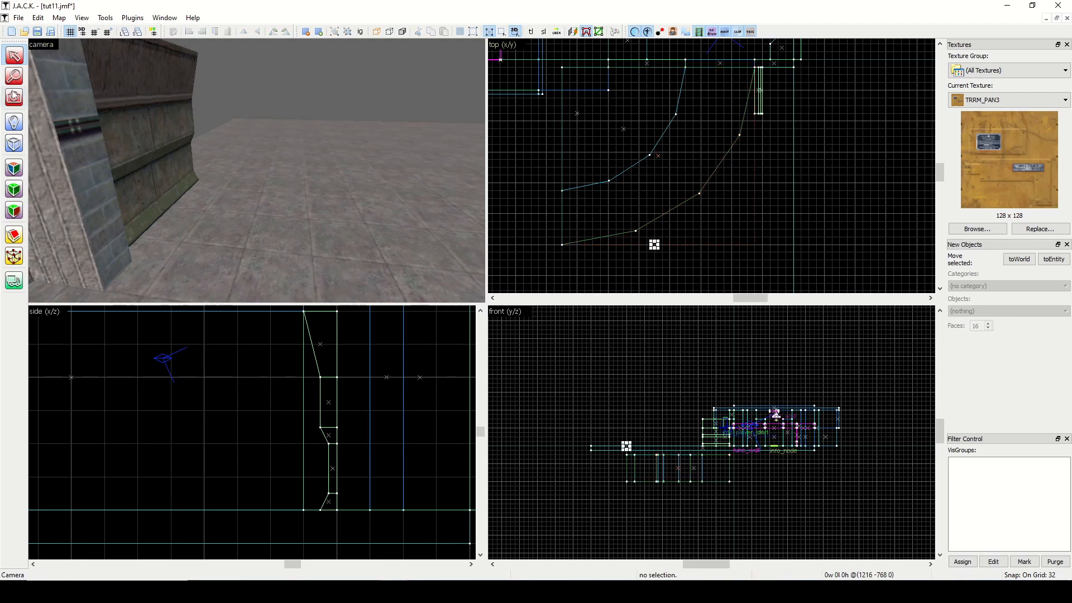
{"action": "left_click", "coordinate": [659, 157]}
{"action": "left_click_drag", "start_coordinate": [660, 248], "coordinate": [661, 255]}
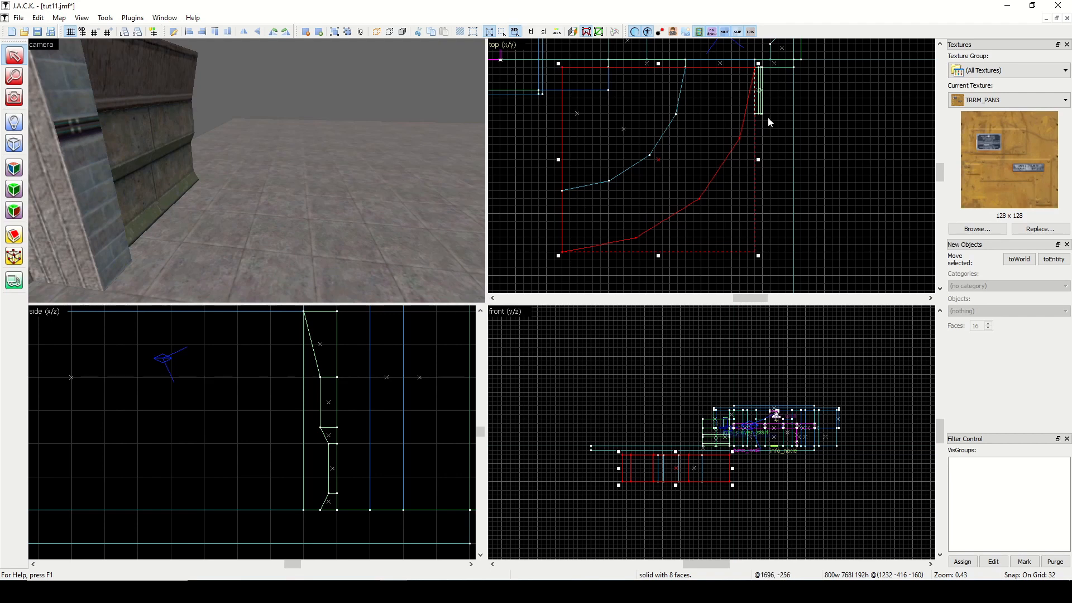
{"action": "left_click", "coordinate": [808, 143]}
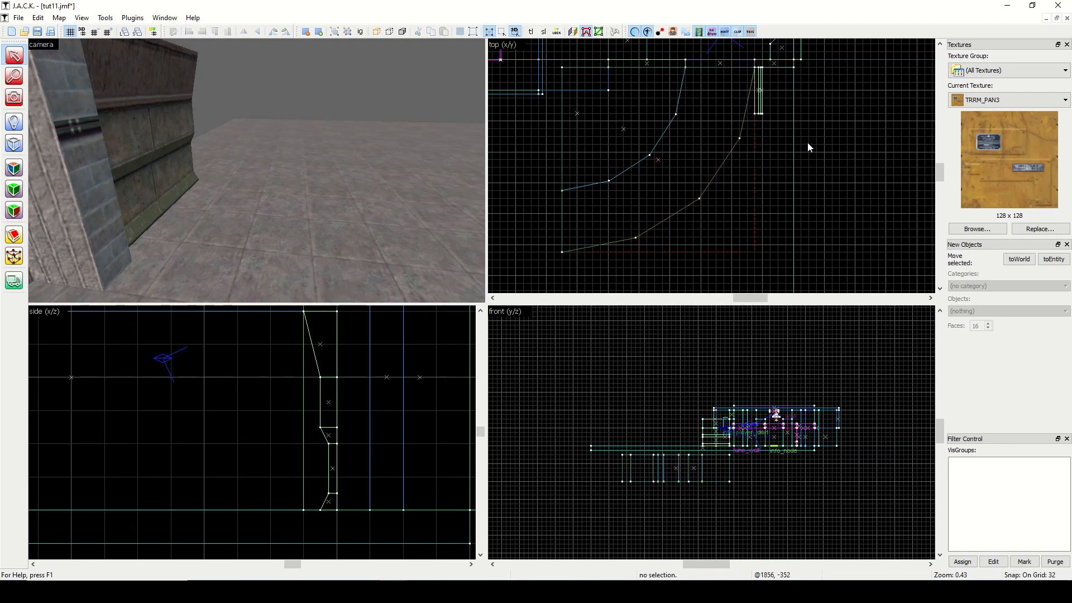
{"action": "left_click", "coordinate": [14, 143]}
{"action": "mouse_move", "coordinate": [691, 65]}
{"action": "left_mouse_down"}
{"action": "mouse_move", "coordinate": [758, 70]}
{"action": "mouse_move", "coordinate": [742, 169]}
{"action": "mouse_move", "coordinate": [750, 226]}
{"action": "left_mouse_up"}
{"action": "right_click", "coordinate": [749, 224]}
{"action": "left_click", "coordinate": [784, 230]}
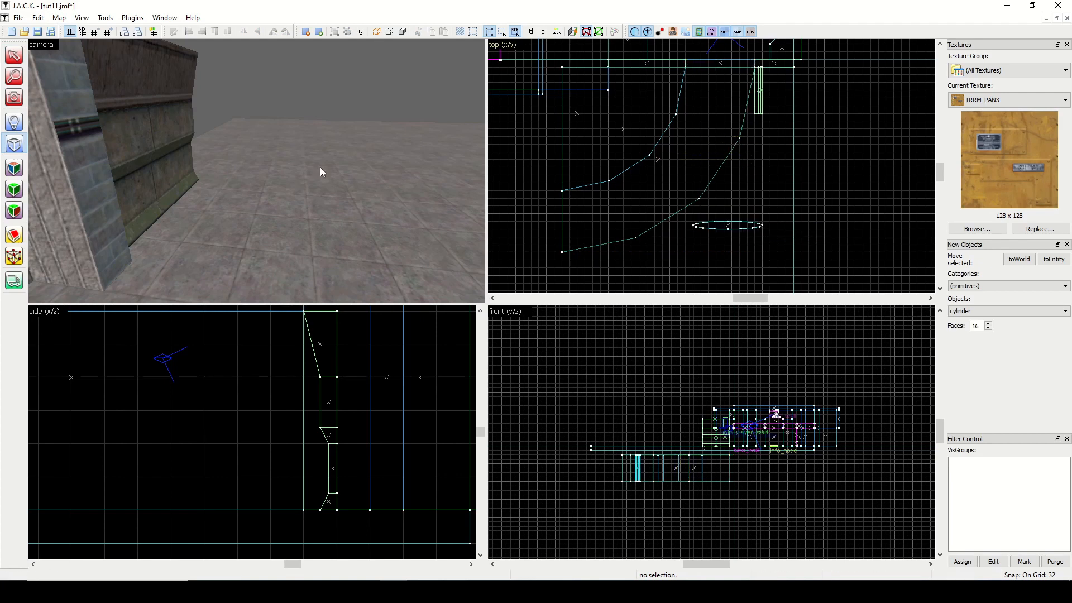
{"action": "key", "text": "shift+s"}
{"action": "left_click", "coordinate": [728, 225]}
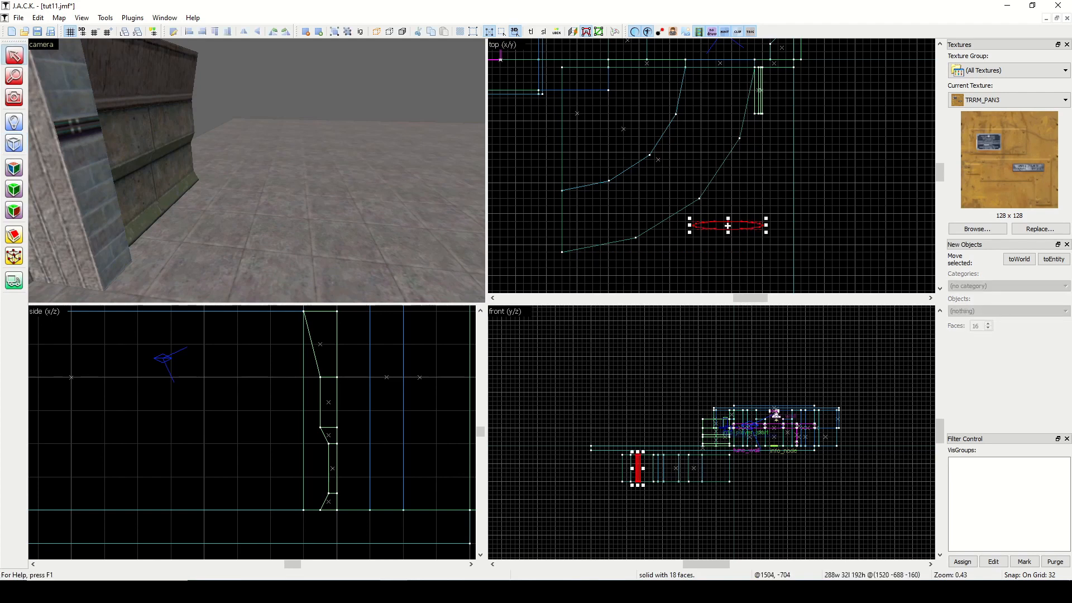
{"action": "key", "text": "Delete"}
Change the primitive to a block and create a 288 by 32 unit gauge block spanning the width between the two curves.
{"action": "key", "text": "shift+b"}
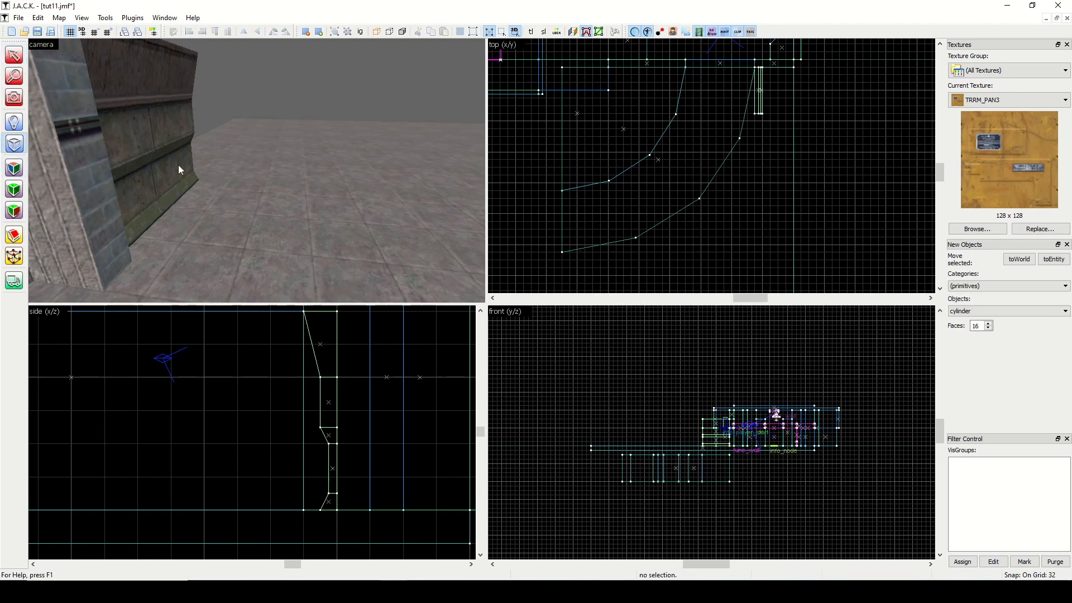
{"action": "left_click", "coordinate": [1010, 311]}
{"action": "left_click", "coordinate": [982, 327]}
{"action": "left_click_drag", "start_coordinate": [686, 72], "coordinate": [741, 210]}
{"action": "right_click", "coordinate": [734, 210]}
{"action": "left_click", "coordinate": [745, 214]}
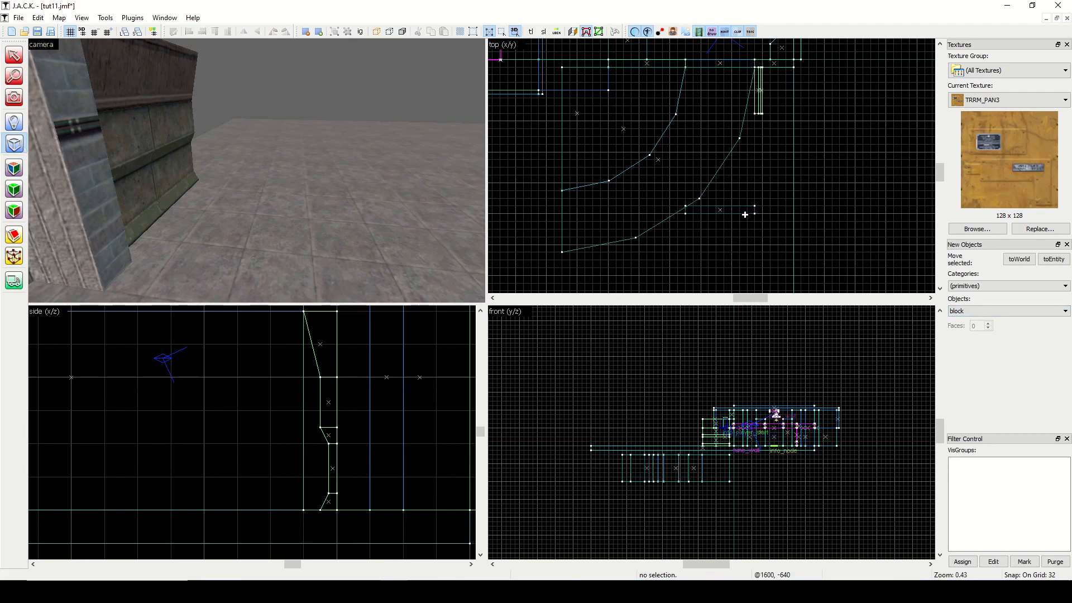
Rotate the gauge block 90 degrees and place it at the curves' far end, starting from the inner quarter's edge.
{"action": "left_click", "coordinate": [13, 55]}
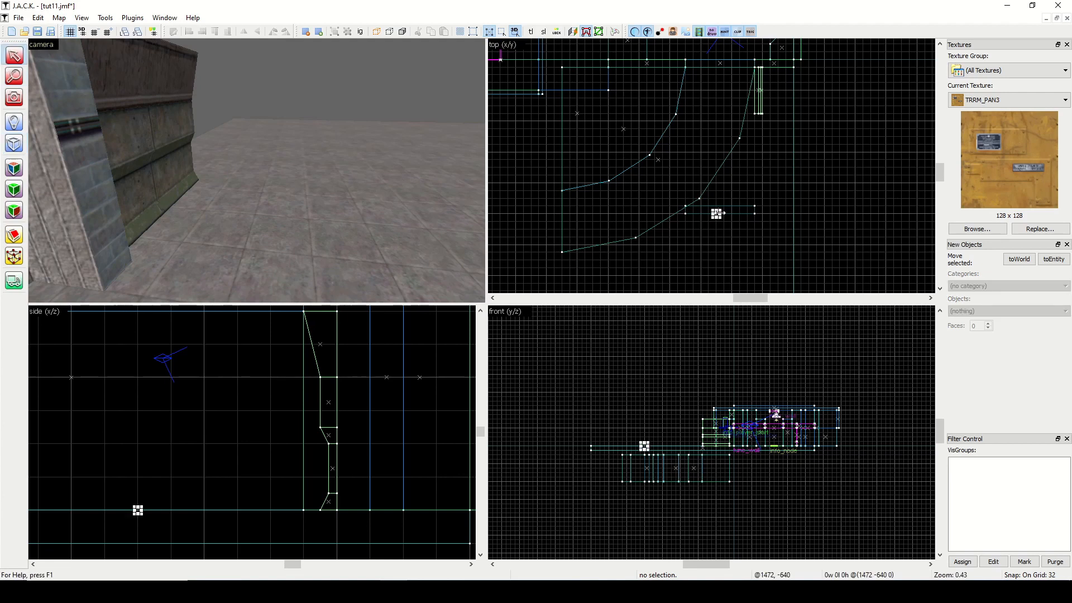
{"action": "left_click", "coordinate": [727, 210]}
{"action": "left_click_drag", "start_coordinate": [727, 210], "coordinate": [568, 215]}
{"action": "key", "text": "n"}
{"action": "left_click", "coordinate": [326, 213]}
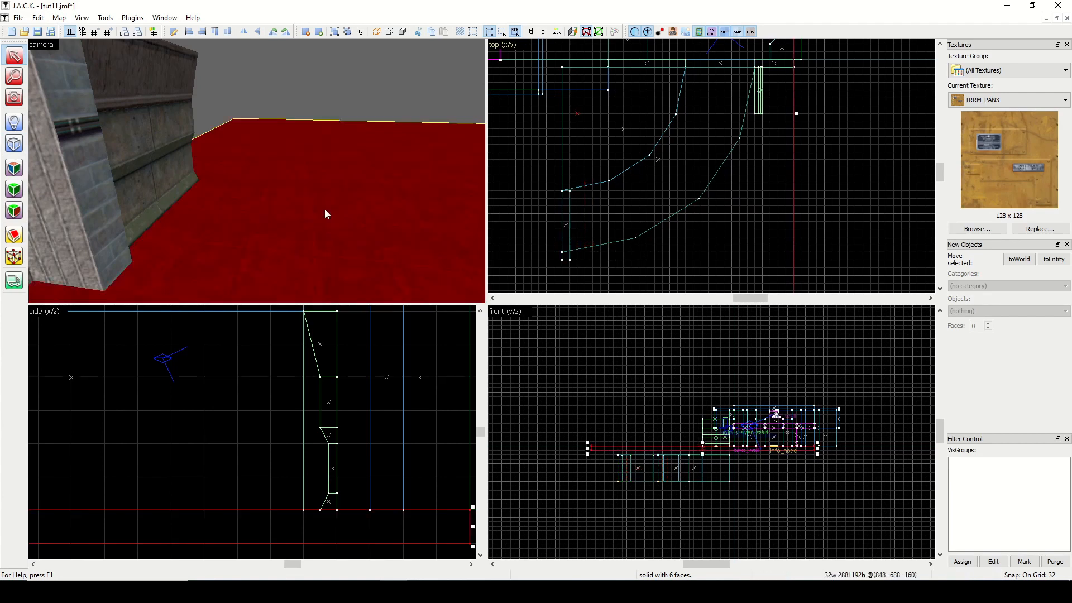
{"action": "left_click", "coordinate": [866, 167]}
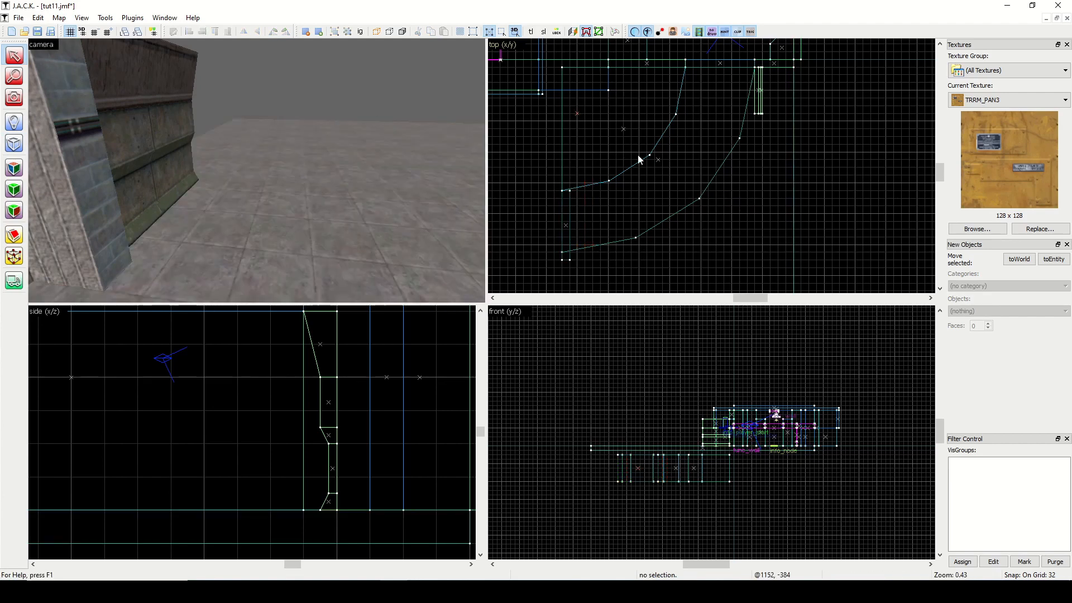
Stretch the outer quarter cylinder's length to meet the gauge block's far end and delete the gauge block.
{"action": "left_click", "coordinate": [657, 160]}
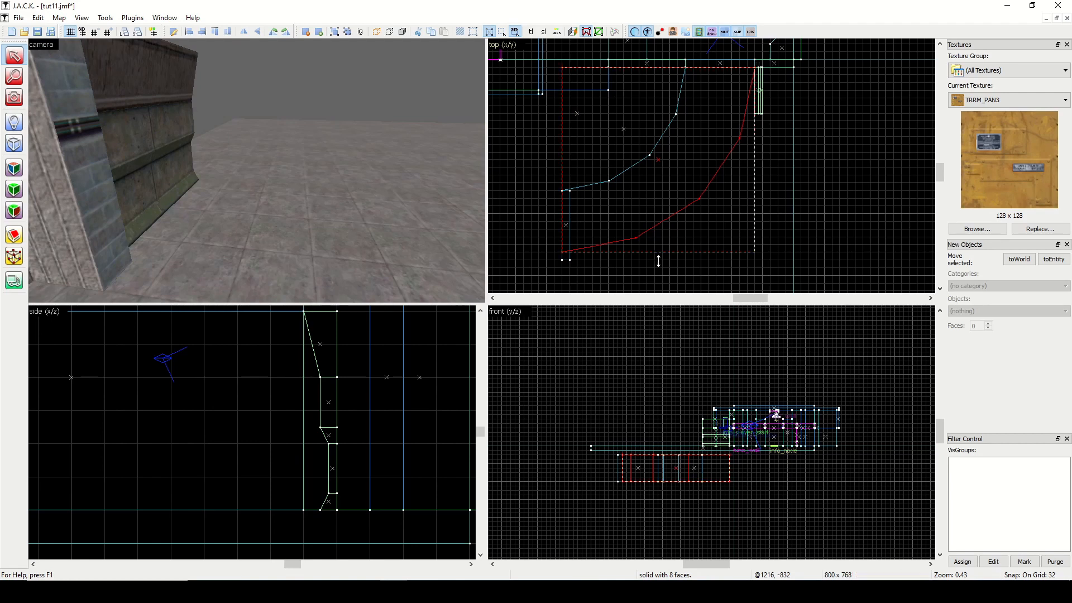
{"action": "left_click", "coordinate": [796, 199]}
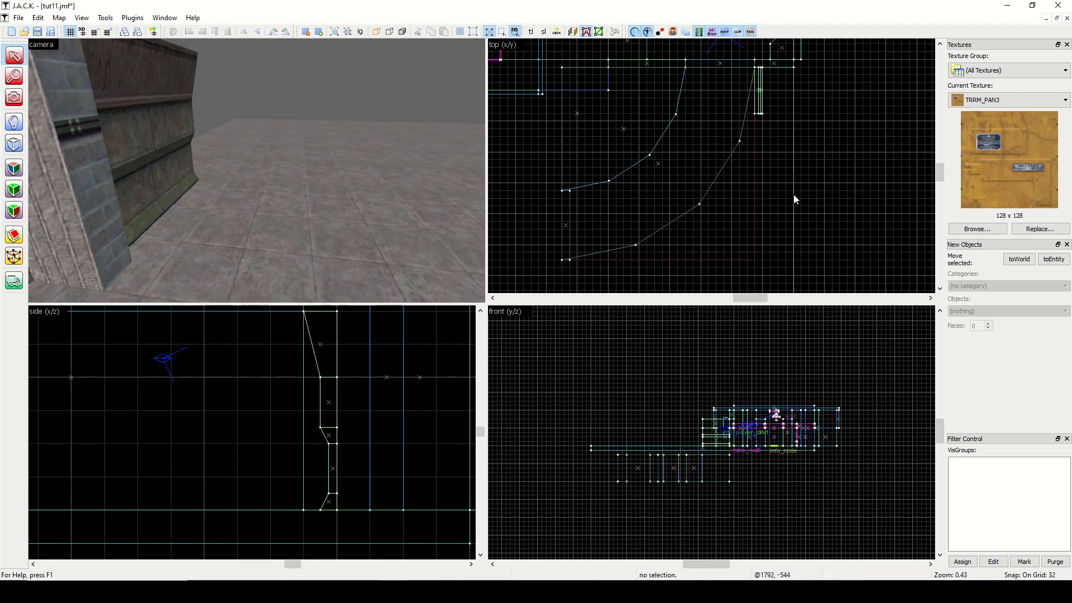
{"action": "left_click", "coordinate": [565, 225]}
{"action": "key", "text": "Escape"}
Copy the grouped wall profile across to the start of the inner curve and flip the copy horizontally.
{"action": "left_click", "coordinate": [154, 138]}
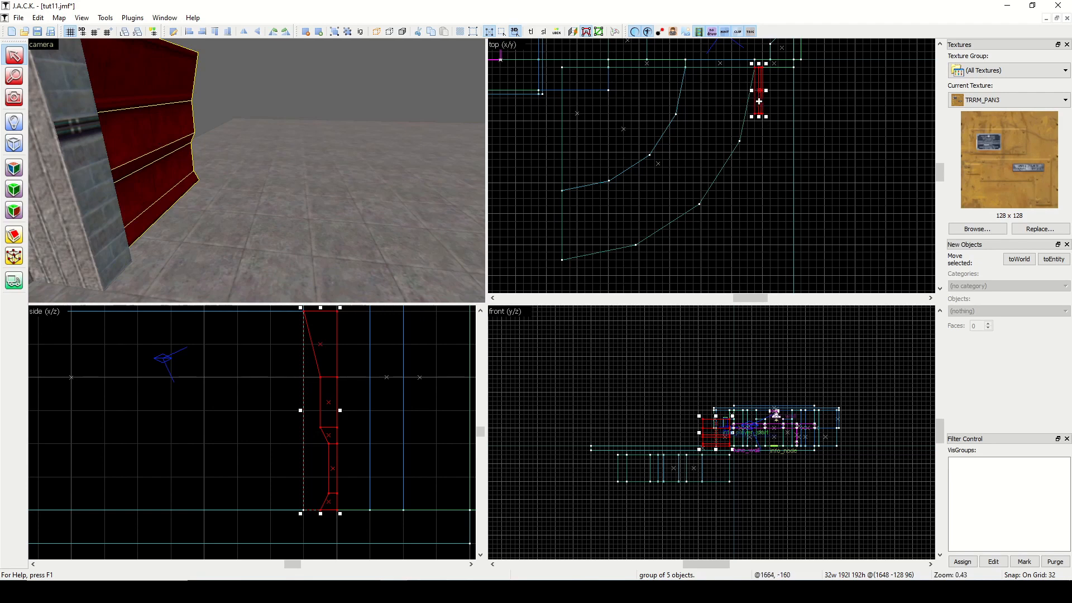
{"action": "left_click_drag", "start_coordinate": [758, 96], "coordinate": [677, 98]}
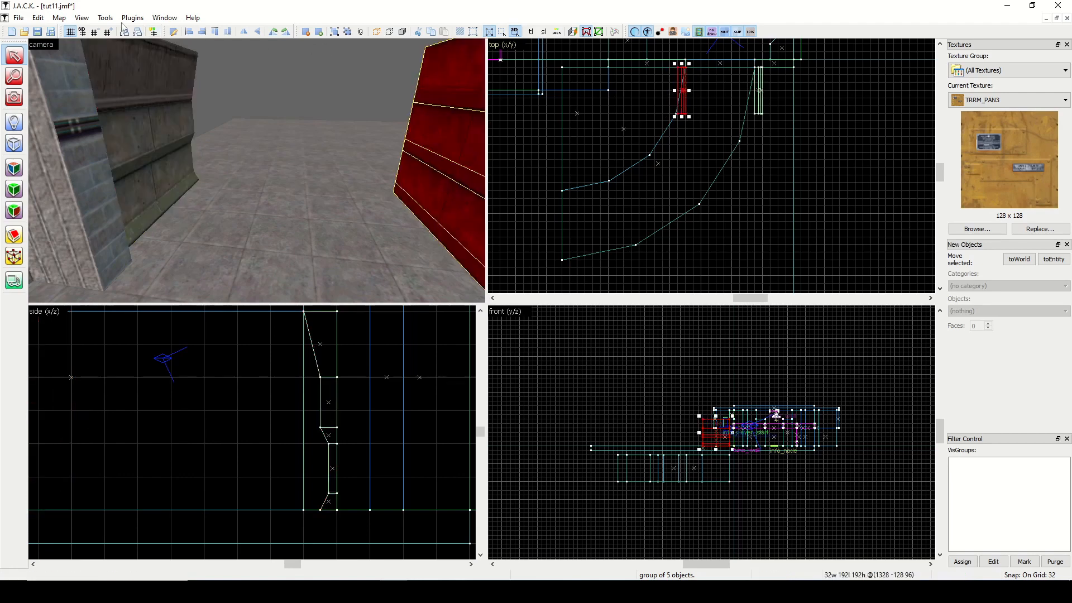
{"action": "left_click", "coordinate": [14, 97]}
{"action": "left_click_drag", "start_coordinate": [224, 161], "coordinate": [258, 172]}
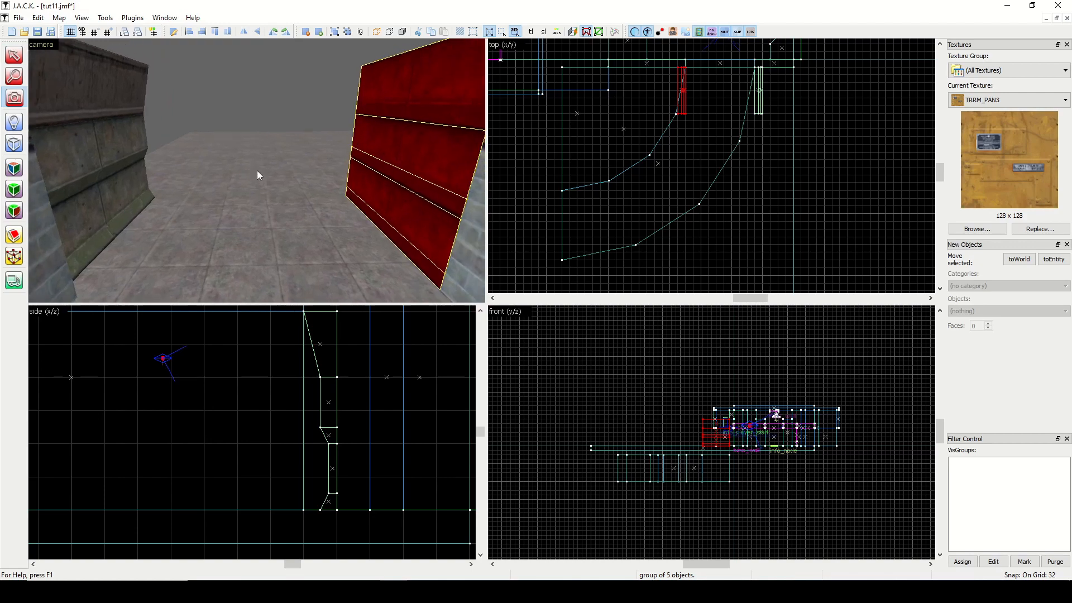
{"action": "left_click", "coordinate": [14, 57]}
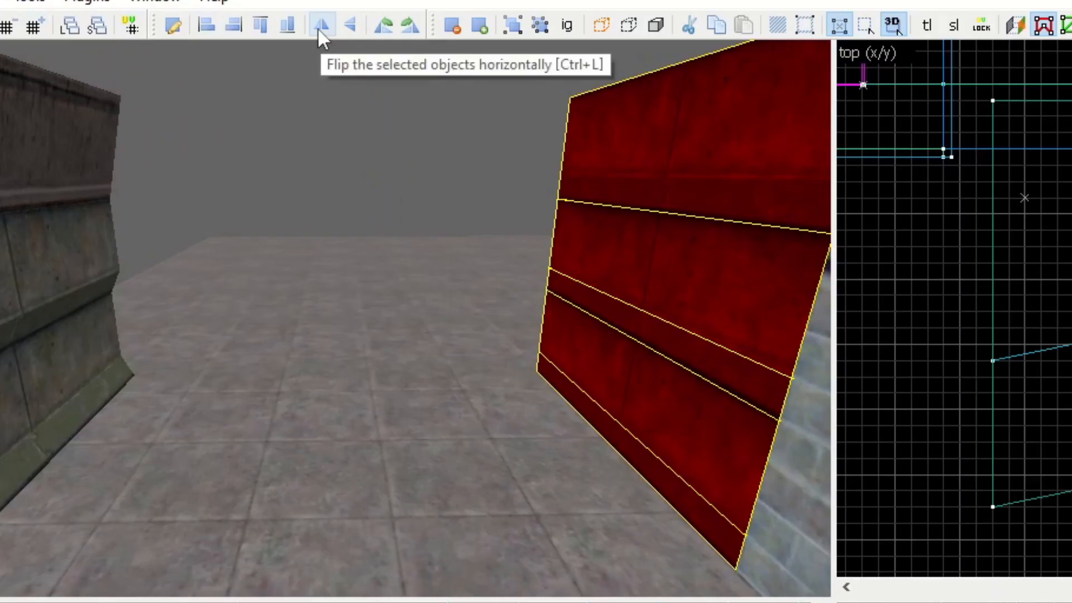
{"action": "left_click", "coordinate": [318, 29]}
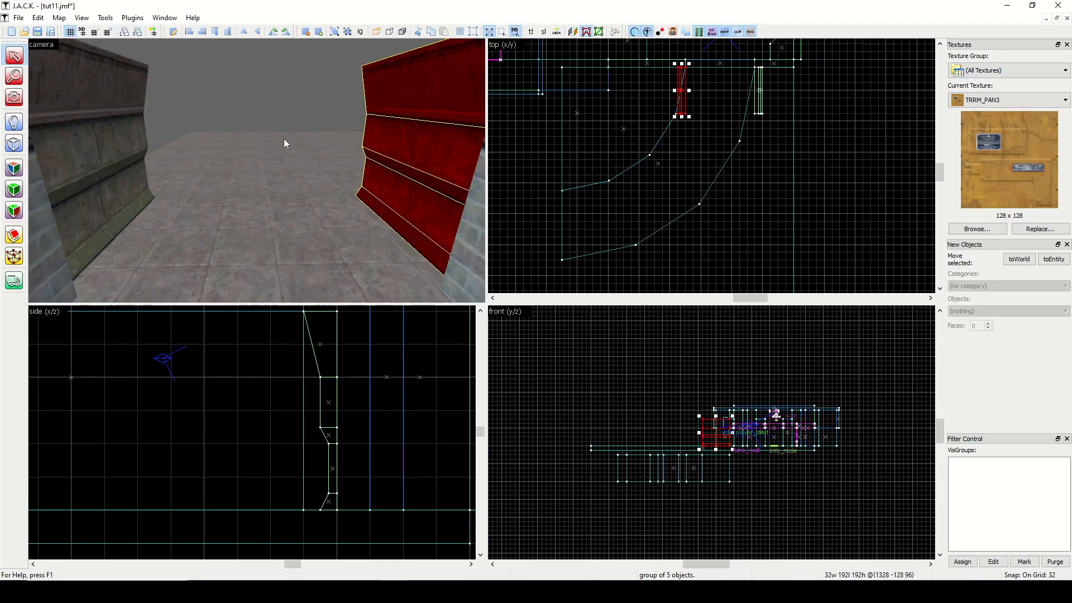
Select both facing wall groups and move them aside, clear of the two curve guides.
{"action": "left_click", "coordinate": [116, 136], "text": "ctrl"}
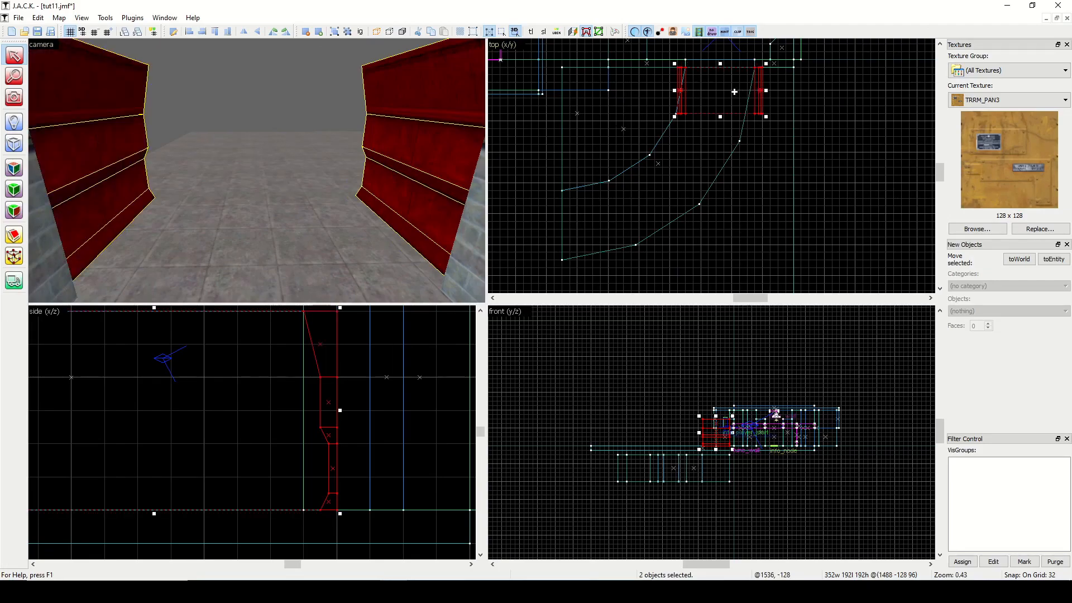
{"action": "mouse_move", "coordinate": [734, 91]}
{"action": "left_mouse_down", "text": "shift"}
{"action": "mouse_move", "coordinate": [708, 160]}
{"action": "mouse_move", "coordinate": [712, 178]}
{"action": "mouse_move", "coordinate": [713, 168]}
{"action": "mouse_move", "coordinate": [855, 113]}
{"action": "left_mouse_up", "text": "shift"}
{"action": "scroll", "coordinate": [745, 145], "scroll_direction": "up", "scroll_amount": 4}
{"action": "scroll", "coordinate": [745, 143], "scroll_direction": "up", "scroll_amount": 4}
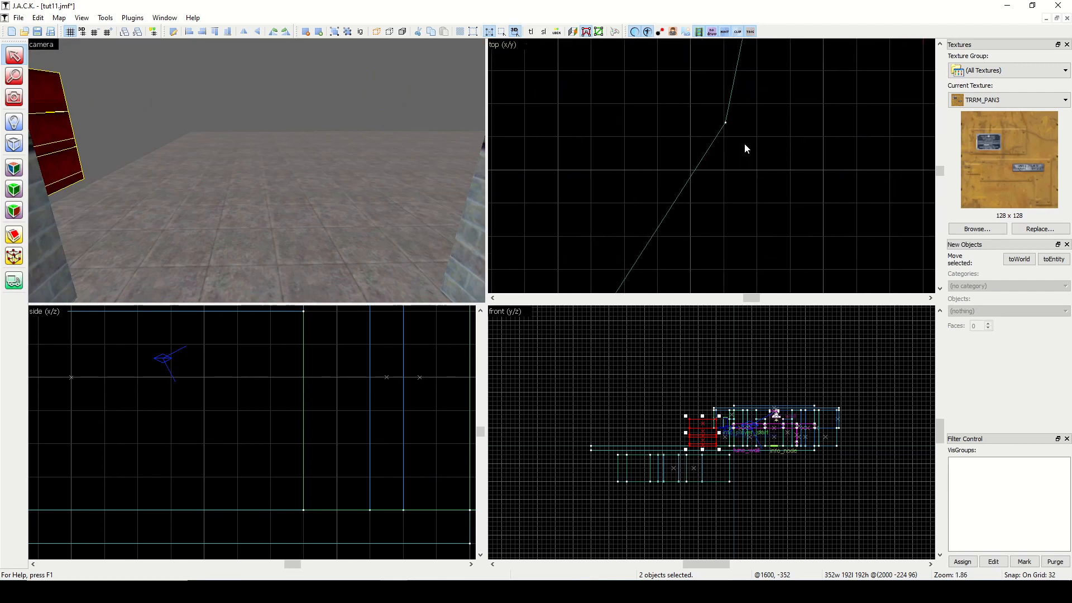
Lower the grid size to 16 and temporarily hide the large floor block covering the curve guides.
{"action": "left_click", "coordinate": [95, 32]}
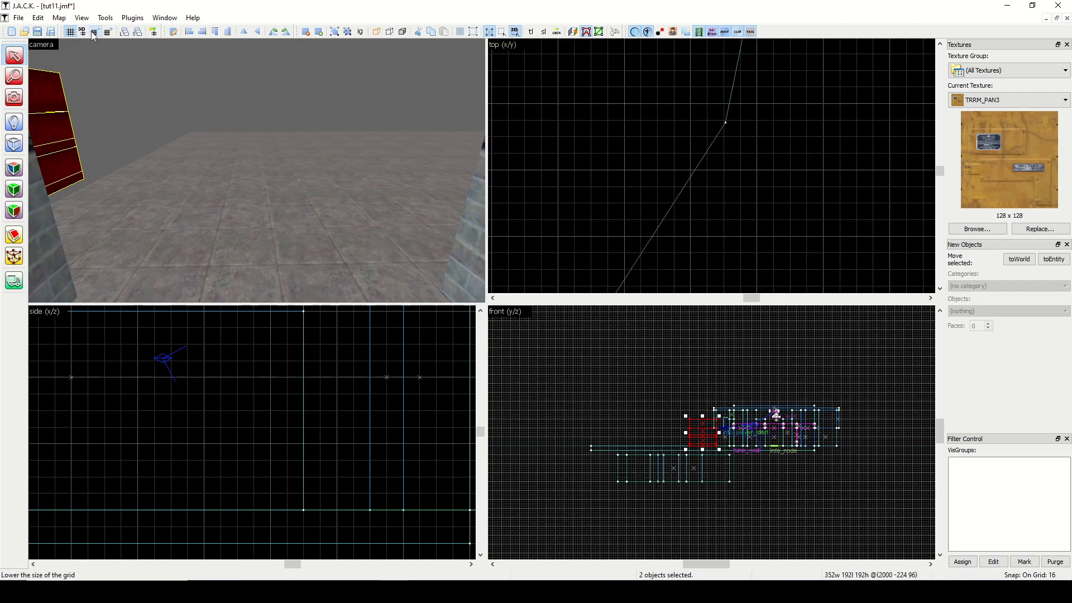
{"action": "scroll", "coordinate": [625, 185], "scroll_direction": "down", "scroll_amount": 8}
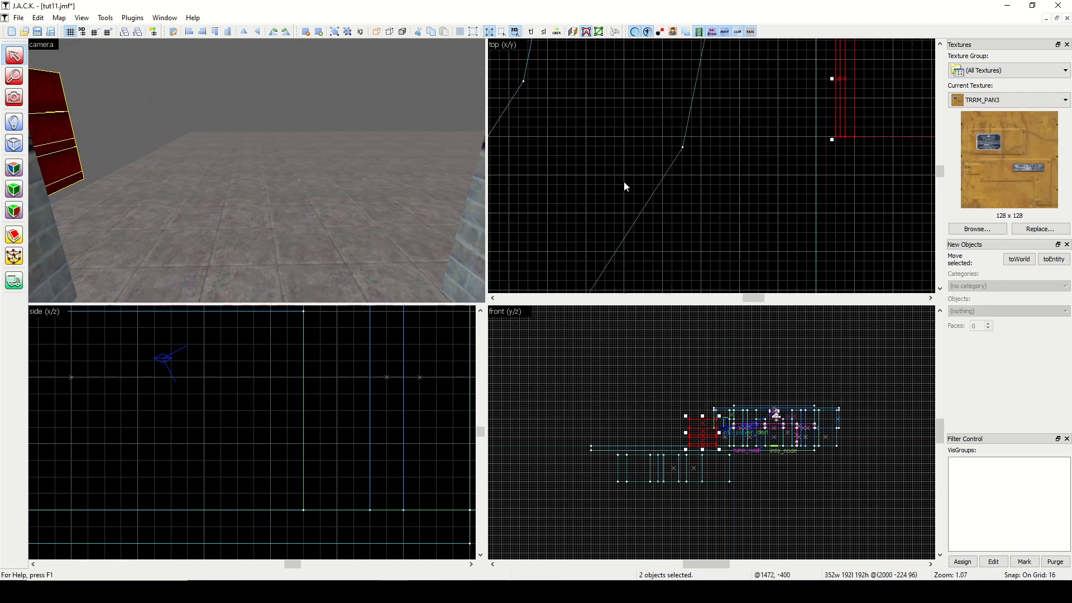
{"action": "left_click", "coordinate": [566, 191]}
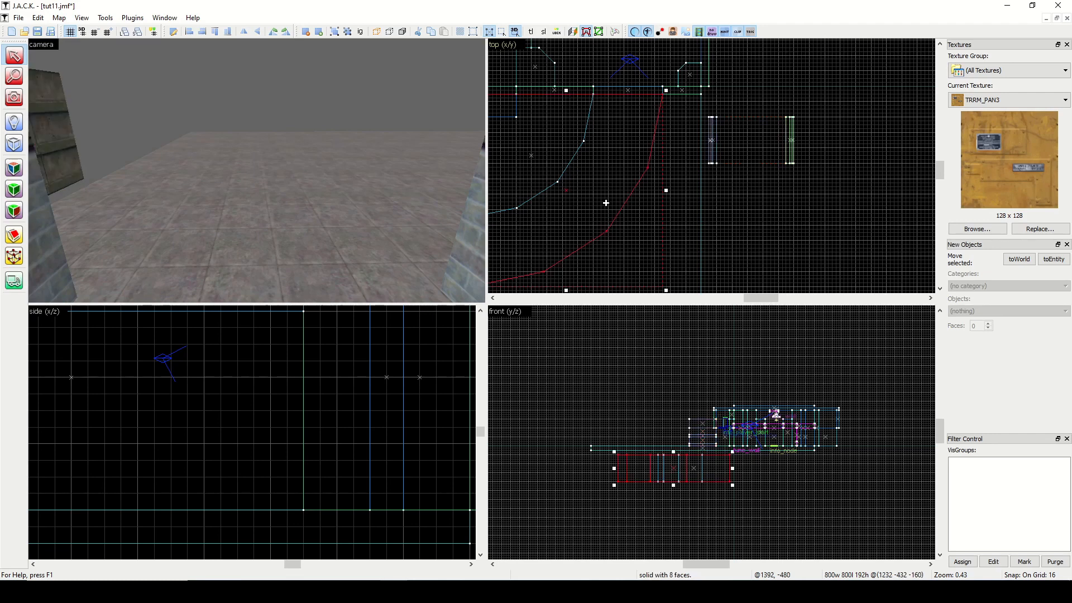
{"action": "left_click", "coordinate": [300, 161]}
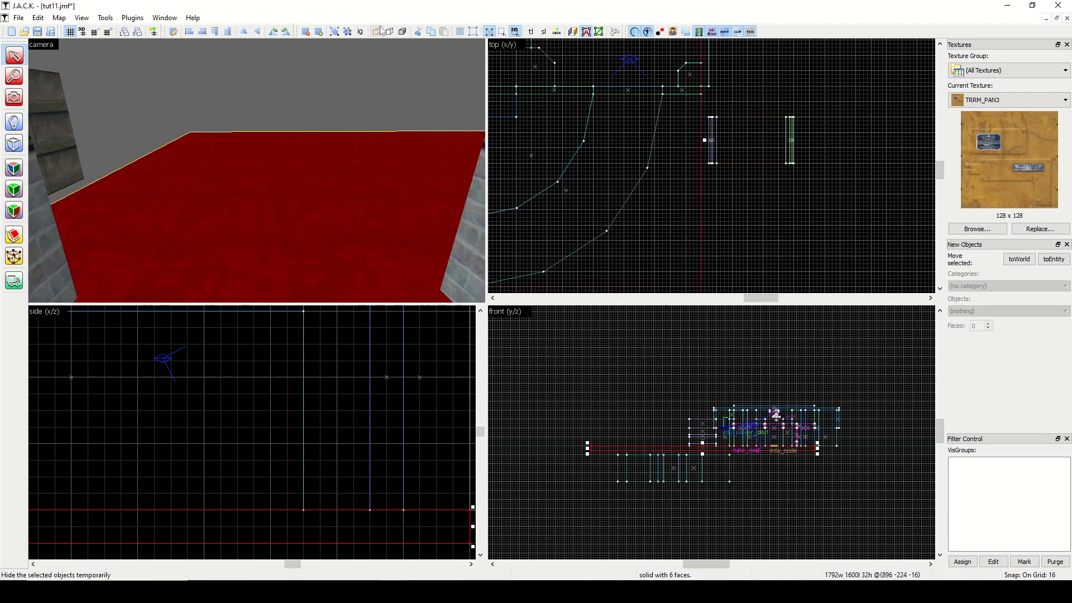
{"action": "left_click", "coordinate": [377, 33]}
Move the three intermediate corner vertices of the outer quarter cylinder's curve onto the 16-unit grid with Vertex Manipulation.
{"action": "left_click", "coordinate": [333, 186]}
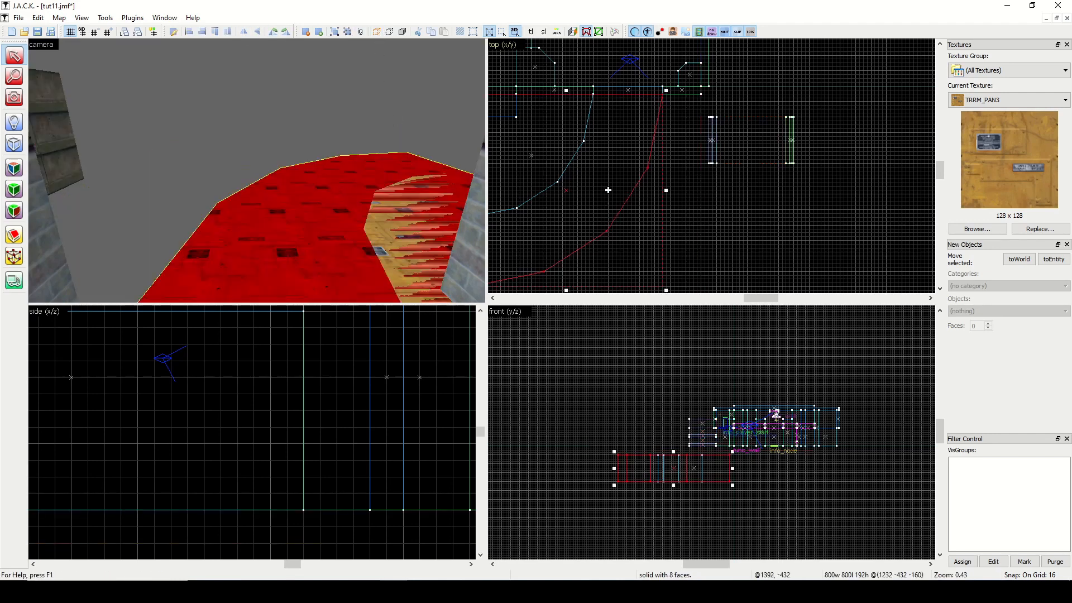
{"action": "scroll", "coordinate": [652, 174], "scroll_direction": "up", "scroll_amount": 5}
{"action": "scroll", "coordinate": [652, 173], "scroll_direction": "up", "scroll_amount": 4}
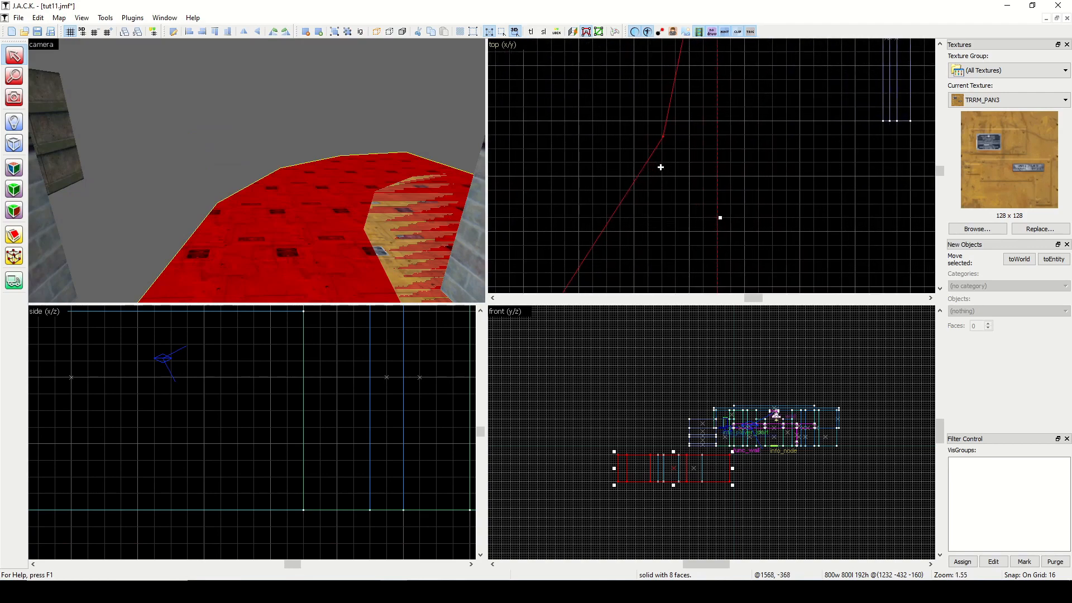
{"action": "left_click", "coordinate": [14, 257]}
{"action": "left_click", "coordinate": [662, 136]}
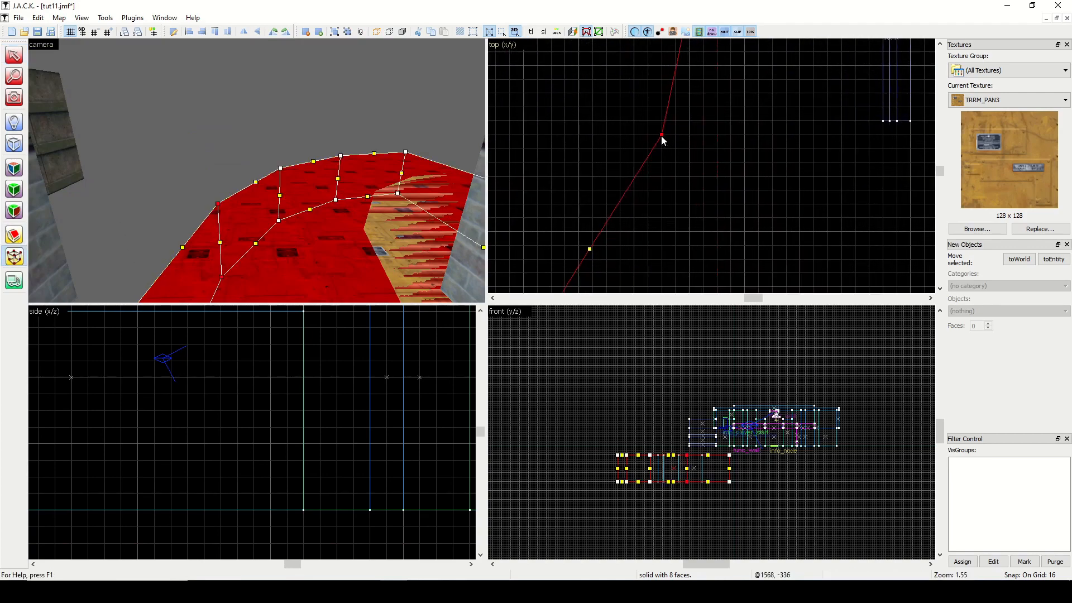
{"action": "scroll", "coordinate": [614, 195], "scroll_direction": "down", "scroll_amount": 6}
{"action": "scroll", "coordinate": [567, 267], "scroll_direction": "up", "scroll_amount": 8}
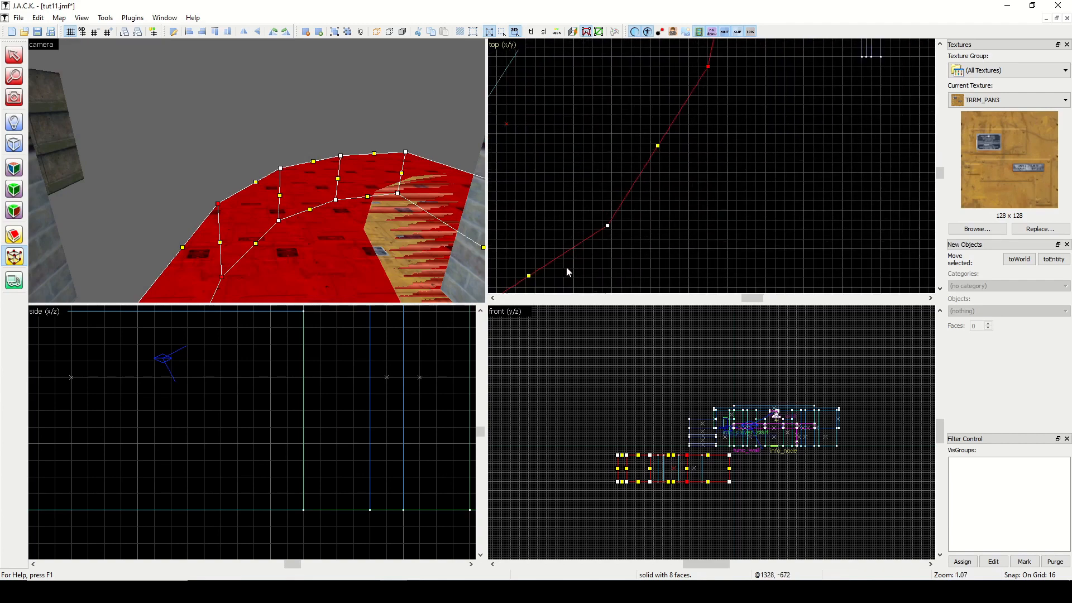
{"action": "left_click", "coordinate": [632, 190]}
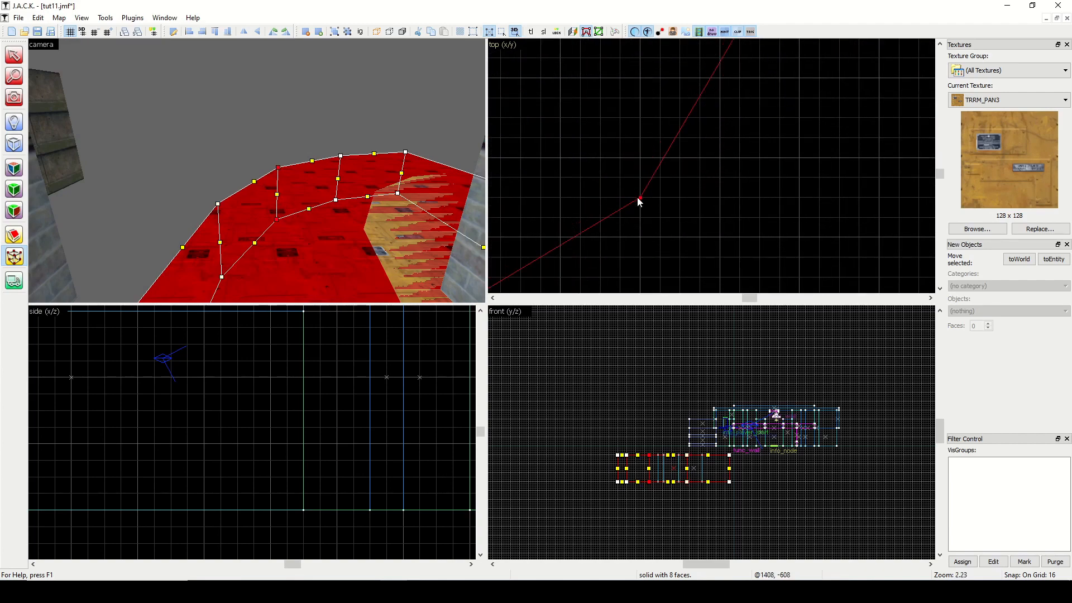
{"action": "scroll", "coordinate": [558, 247], "scroll_direction": "down", "scroll_amount": 4}
{"action": "scroll", "coordinate": [542, 268], "scroll_direction": "up", "scroll_amount": 6}
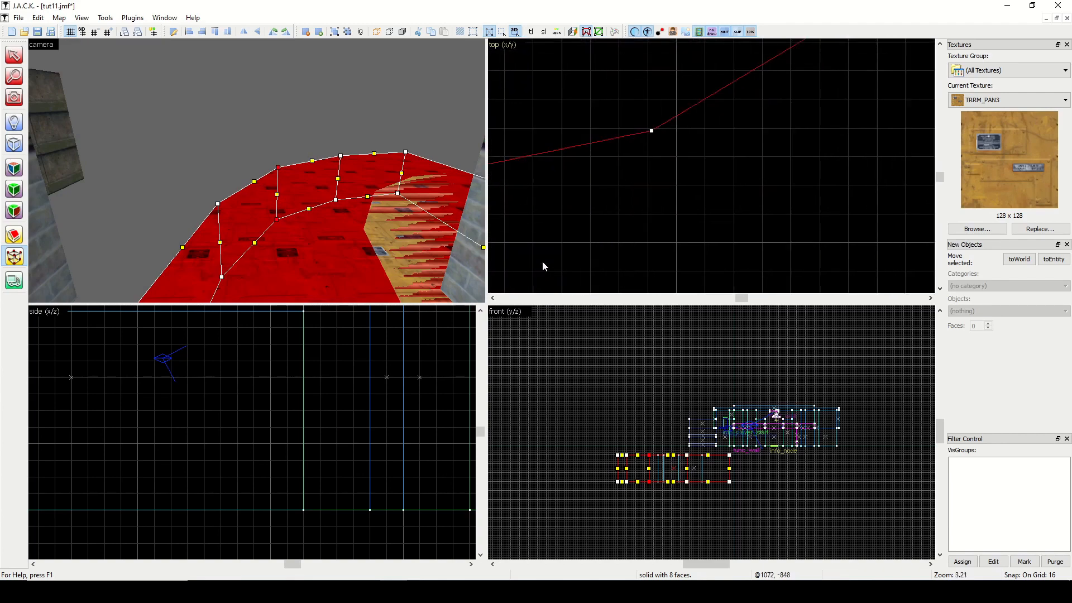
{"action": "scroll", "coordinate": [653, 131], "scroll_direction": "down", "scroll_amount": 11}
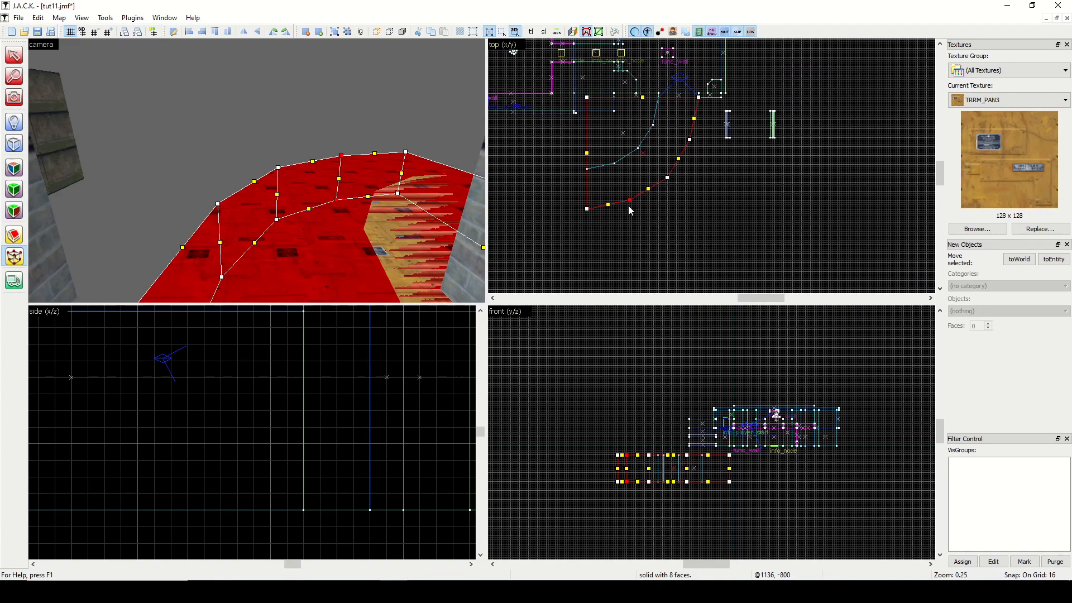
Move the three intermediate corner vertices of the inner quarter cylinder's curve onto the 16-unit grid.
{"action": "left_click", "coordinate": [16, 55]}
{"action": "left_click", "coordinate": [223, 99]}
{"action": "left_click", "coordinate": [394, 223]}
{"action": "scroll", "coordinate": [598, 209], "scroll_direction": "up", "scroll_amount": 7}
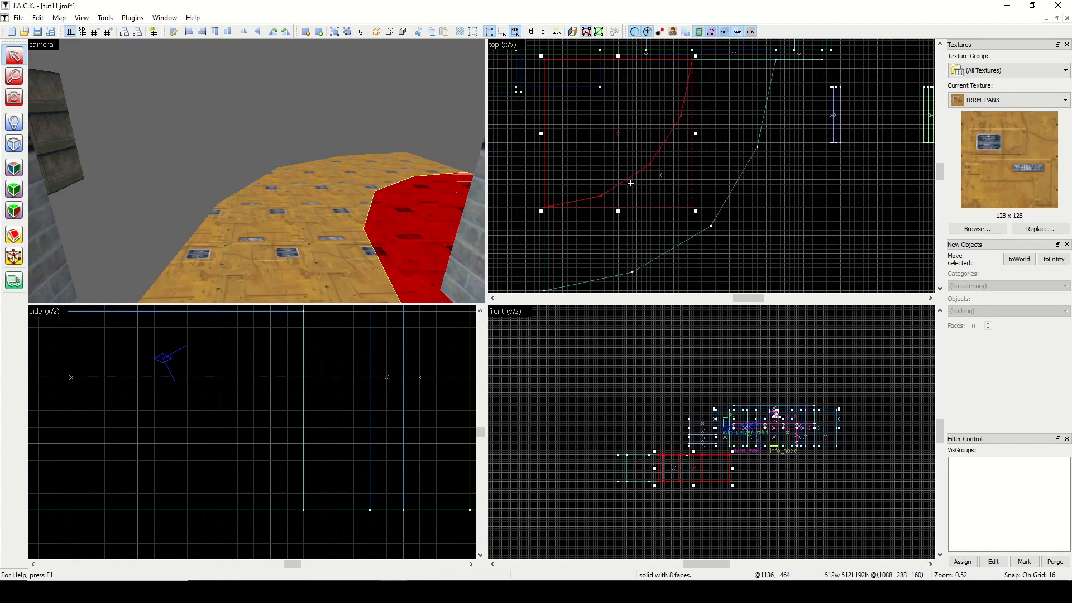
{"action": "scroll", "coordinate": [598, 214], "scroll_direction": "up", "scroll_amount": 4}
{"action": "left_click", "coordinate": [14, 256]}
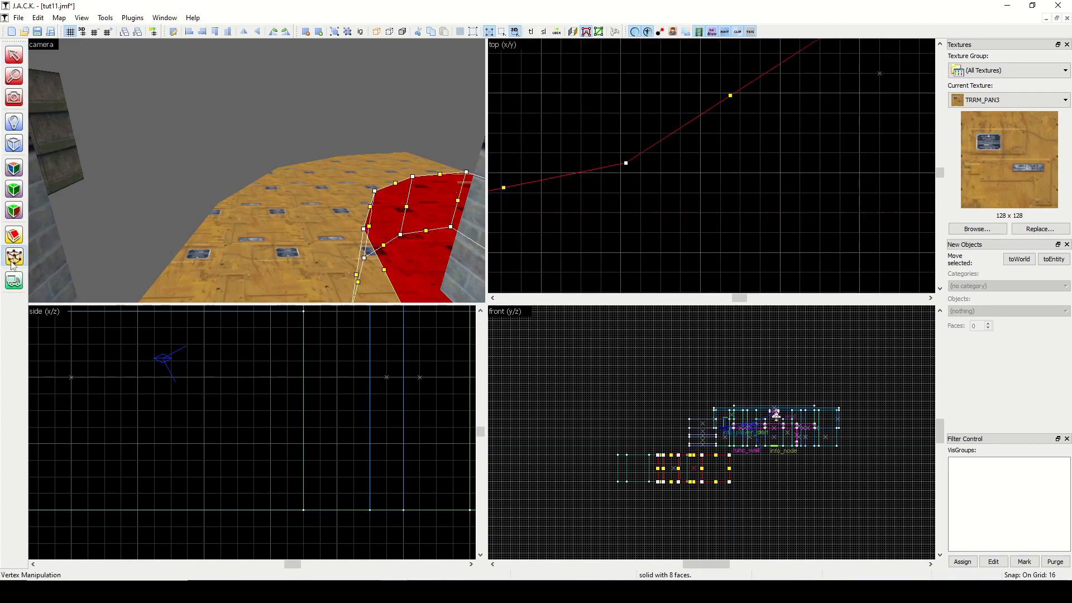
{"action": "left_click", "coordinate": [626, 164]}
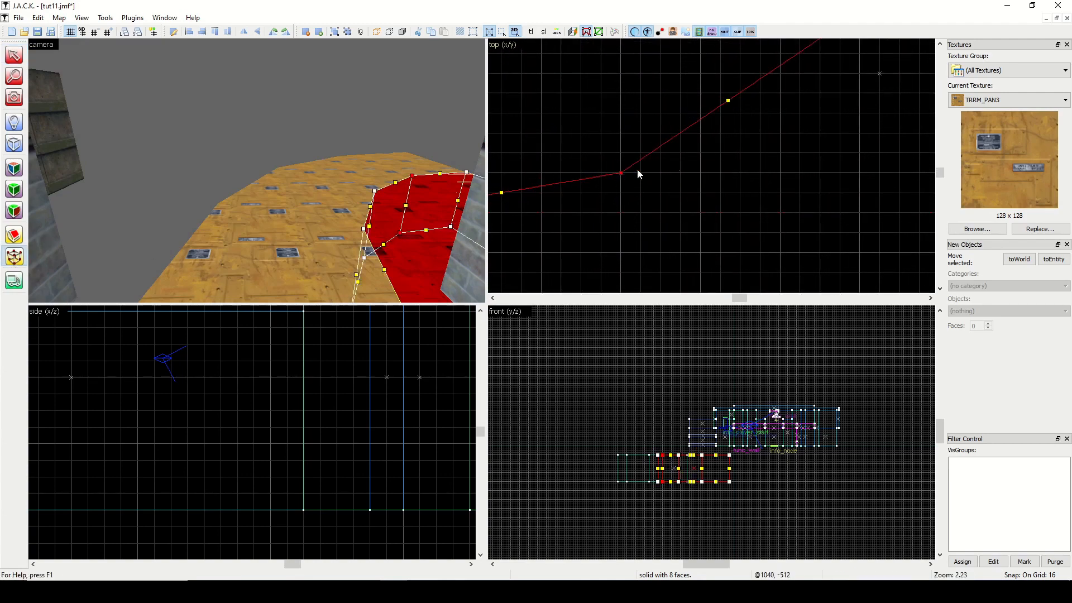
{"action": "scroll", "coordinate": [670, 162], "scroll_direction": "down", "scroll_amount": 7}
{"action": "scroll", "coordinate": [810, 90], "scroll_direction": "up", "scroll_amount": 7}
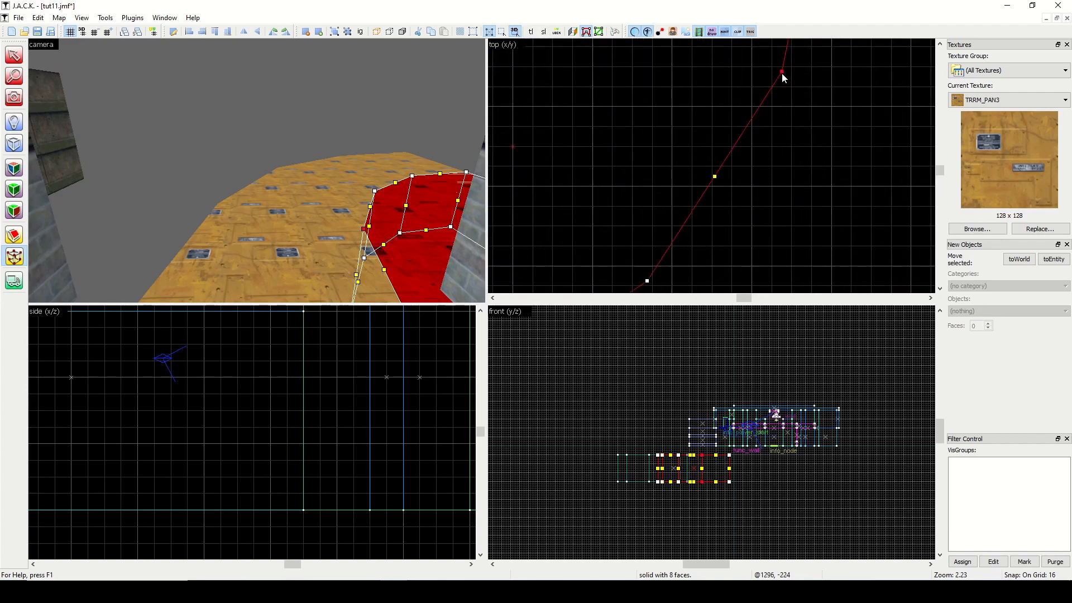
{"action": "left_click_drag", "start_coordinate": [782, 72], "coordinate": [790, 71]}
{"action": "scroll", "coordinate": [705, 216], "scroll_direction": "up", "scroll_amount": 2}
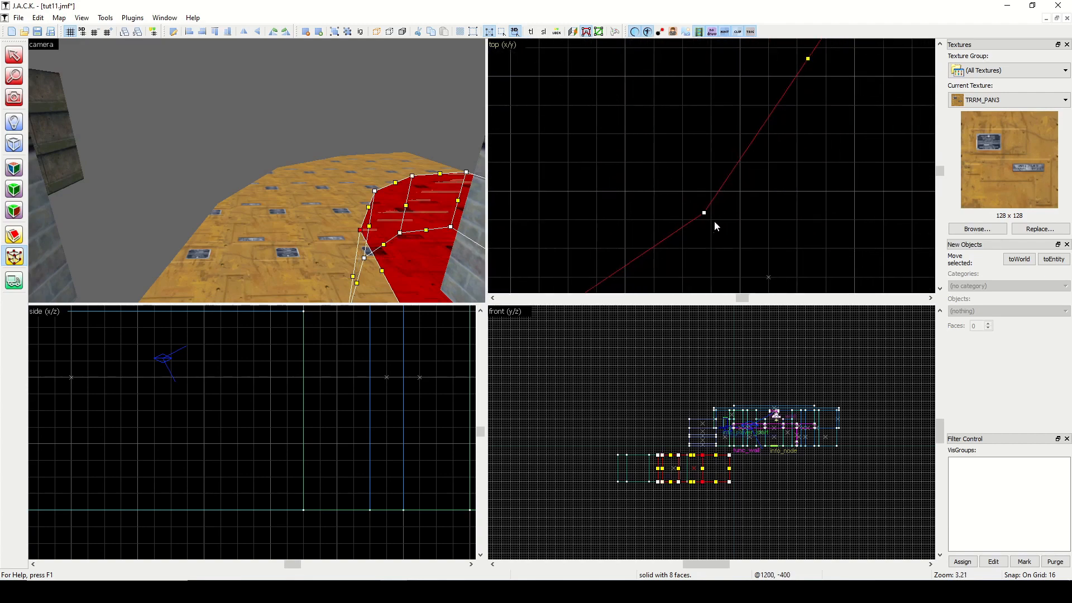
{"action": "left_click_drag", "start_coordinate": [706, 214], "coordinate": [713, 217]}
{"action": "left_click", "coordinate": [17, 55]}
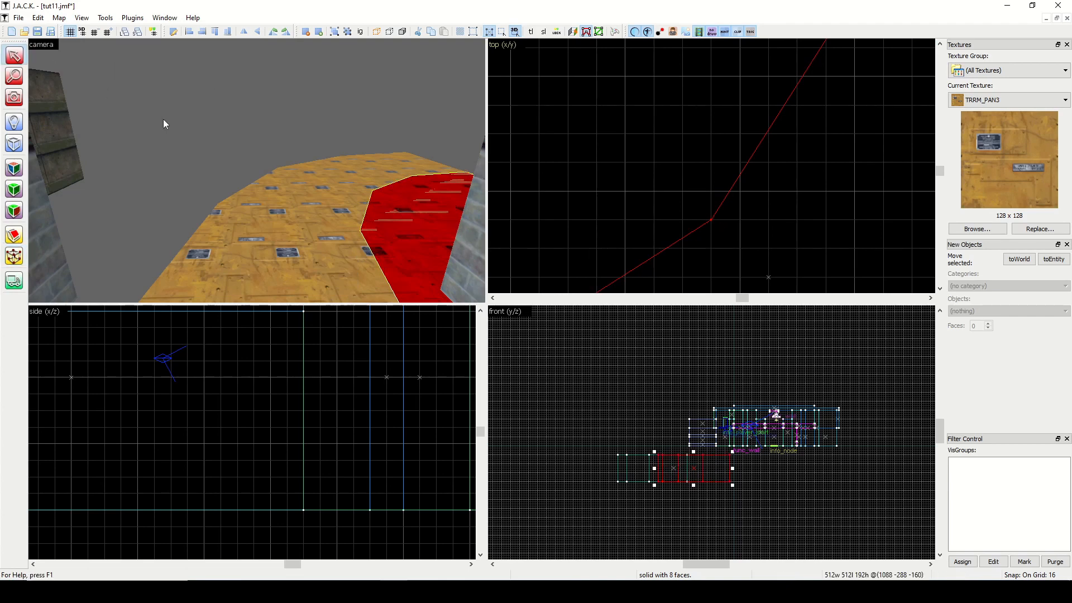
Clear the selection, show all hidden objects again and turn the camera toward the doorway.
{"action": "left_click", "coordinate": [163, 119]}
{"action": "left_click", "coordinate": [402, 36]}
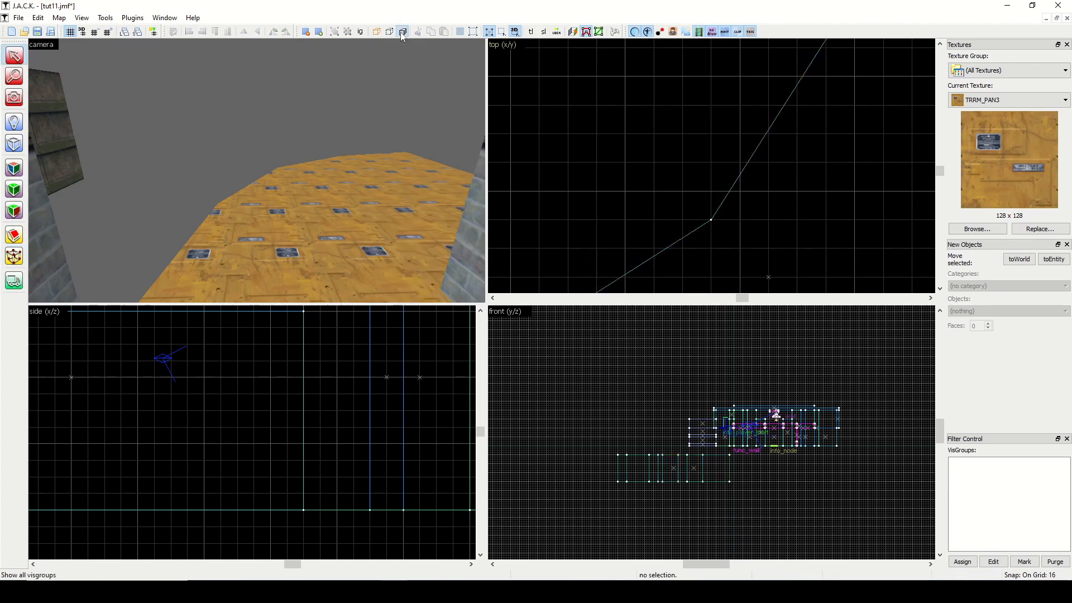
{"action": "left_click", "coordinate": [17, 99]}
{"action": "left_click_drag", "start_coordinate": [167, 157], "coordinate": [258, 172]}
{"action": "scroll", "coordinate": [664, 177], "scroll_direction": "down", "scroll_amount": 2}
{"action": "scroll", "coordinate": [665, 177], "scroll_direction": "down", "scroll_amount": 5}
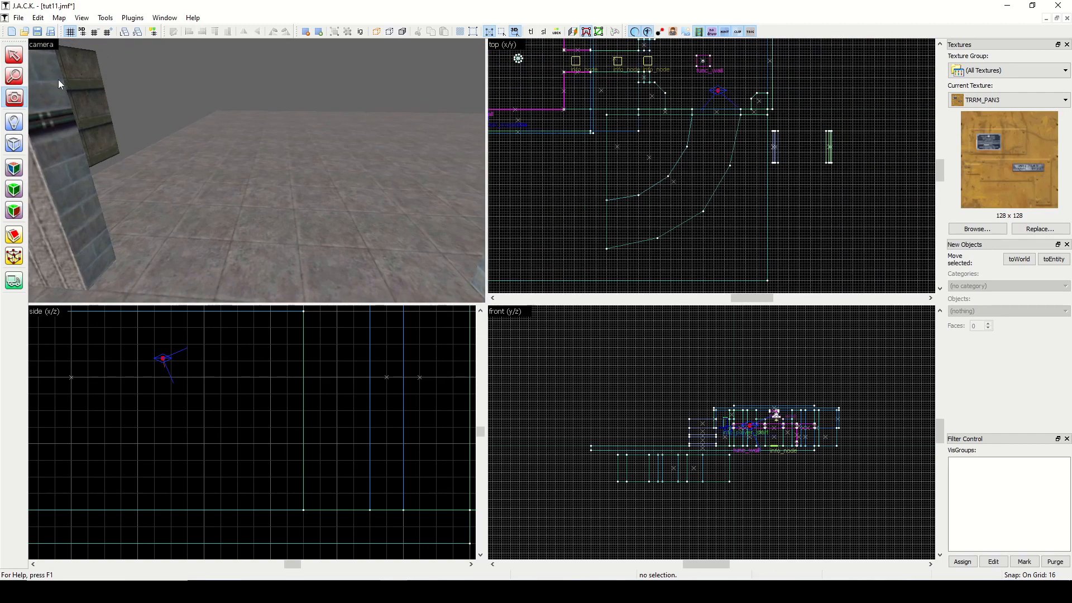
Select both wall groups and move them back to the doorway at the start of the two curves.
{"action": "left_click", "coordinate": [14, 55]}
{"action": "mouse_move", "coordinate": [869, 169]}
{"action": "left_mouse_down"}
{"action": "mouse_move", "coordinate": [744, 149]}
{"action": "mouse_move", "coordinate": [752, 137]}
{"action": "mouse_move", "coordinate": [769, 149]}
{"action": "mouse_move", "coordinate": [853, 156]}
{"action": "mouse_move", "coordinate": [711, 136]}
{"action": "mouse_move", "coordinate": [775, 132]}
{"action": "left_mouse_up"}
{"action": "key", "text": "Return"}
{"action": "key", "text": "Escape"}
{"action": "key", "text": "Return"}
{"action": "scroll", "coordinate": [775, 138], "scroll_direction": "up", "scroll_amount": 5}
{"action": "scroll", "coordinate": [738, 182], "scroll_direction": "down", "scroll_amount": 8}
{"action": "scroll", "coordinate": [733, 180], "scroll_direction": "up", "scroll_amount": 2}
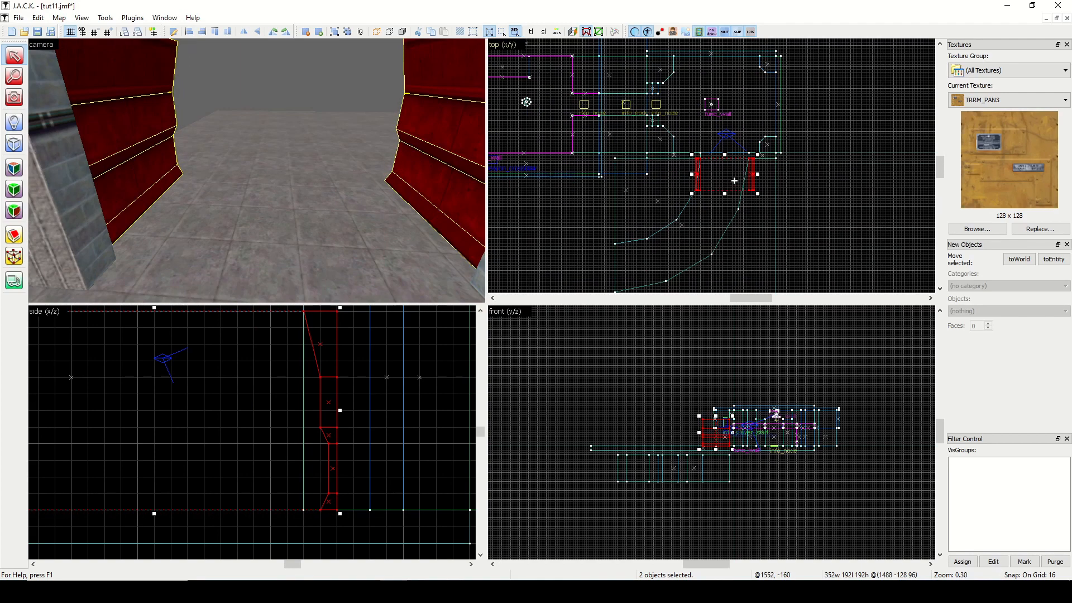
Copy the wall pair to the second curve segment, lining up its outer wall with the outer curve's first corner vertex.
{"action": "left_click_drag", "start_coordinate": [731, 180], "coordinate": [680, 248]}
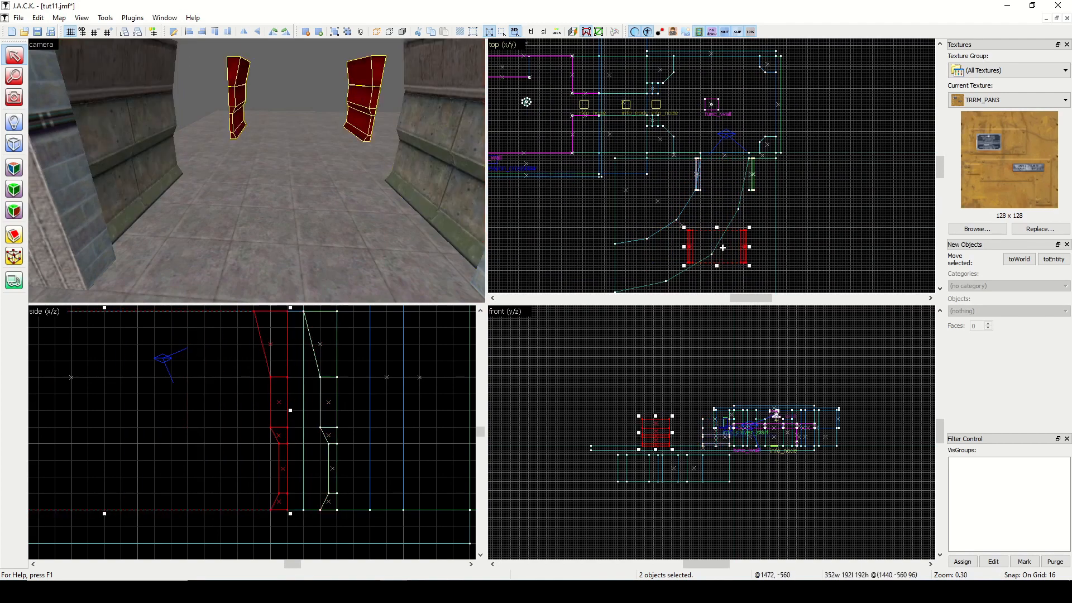
{"action": "scroll", "coordinate": [680, 247], "scroll_direction": "up", "scroll_amount": 5}
{"action": "left_click_drag", "start_coordinate": [759, 222], "coordinate": [754, 165]}
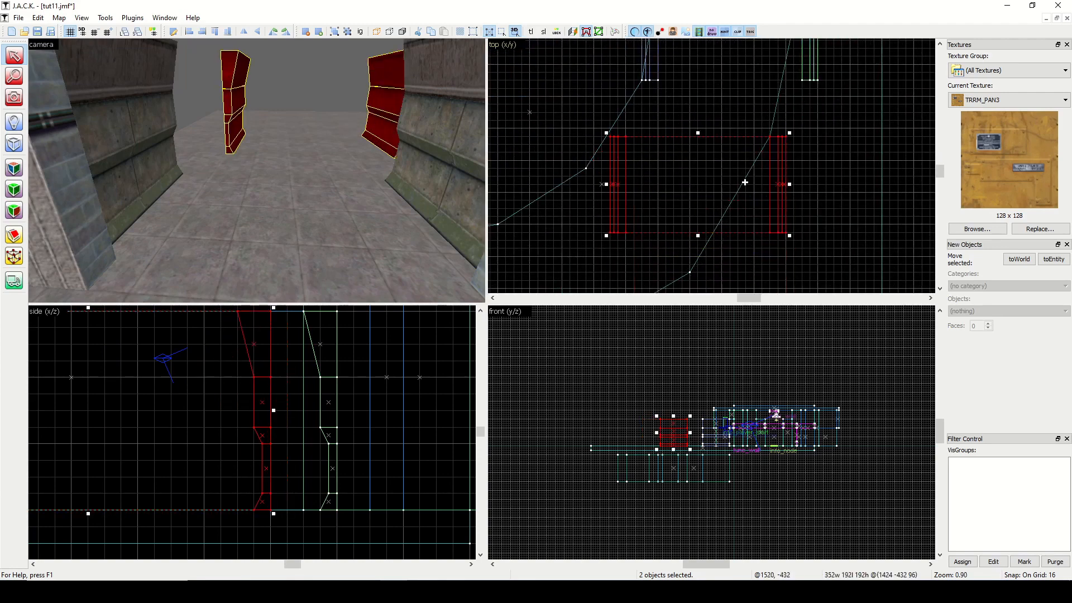
{"action": "scroll", "coordinate": [738, 190], "scroll_direction": "down", "scroll_amount": 5}
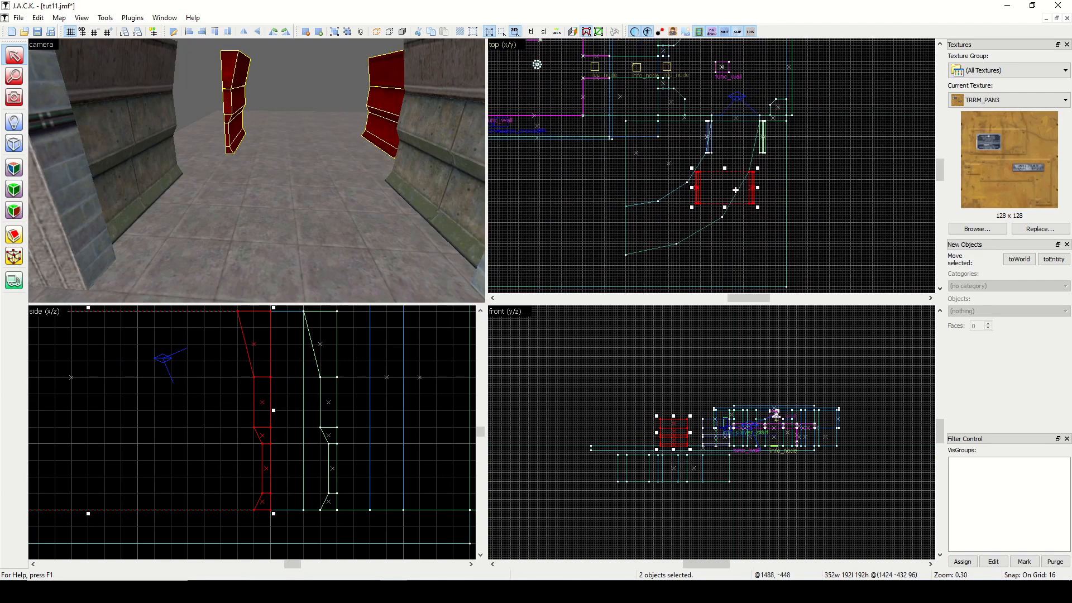
Place wall pair copies rotated 90 degrees end to end along the two far segments of the curves.
{"action": "mouse_move", "coordinate": [731, 187]}
{"action": "left_mouse_down"}
{"action": "mouse_move", "coordinate": [697, 236]}
{"action": "mouse_move", "coordinate": [646, 228]}
{"action": "mouse_move", "coordinate": [689, 228]}
{"action": "mouse_move", "coordinate": [672, 211]}
{"action": "left_mouse_up"}
{"action": "key", "text": "ctrl+z"}
{"action": "scroll", "coordinate": [672, 210], "scroll_direction": "up", "scroll_amount": 4}
{"action": "scroll", "coordinate": [672, 207], "scroll_direction": "up", "scroll_amount": 1}
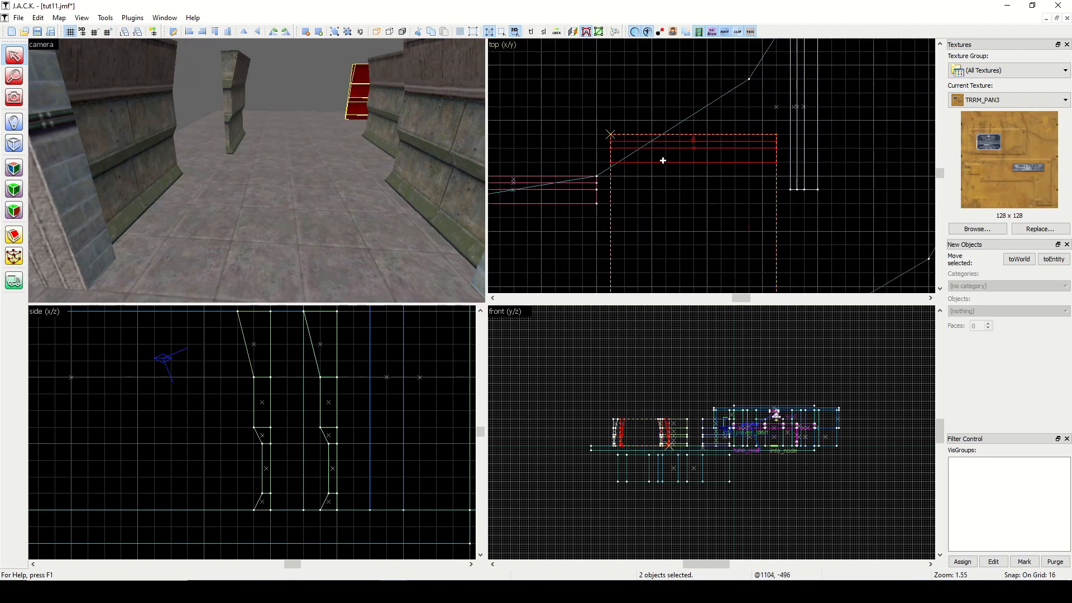
{"action": "left_click_drag", "start_coordinate": [661, 161], "coordinate": [647, 175]}
{"action": "scroll", "coordinate": [674, 216], "scroll_direction": "down", "scroll_amount": 5}
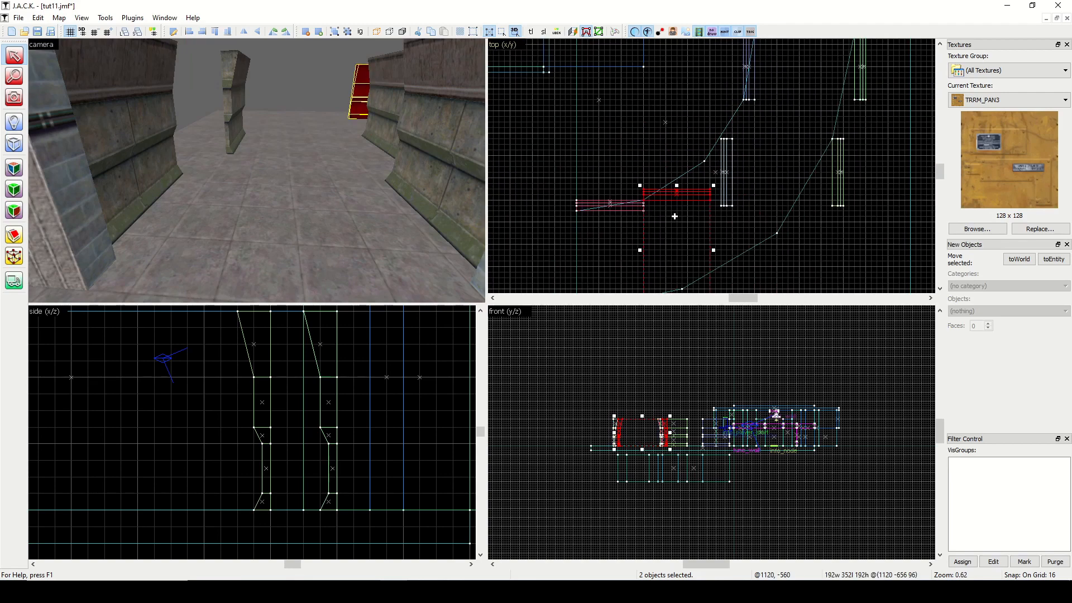
Move the second outer wall group away from the guide curve to leave room for extending the first outer wall.
{"action": "left_click", "coordinate": [729, 252]}
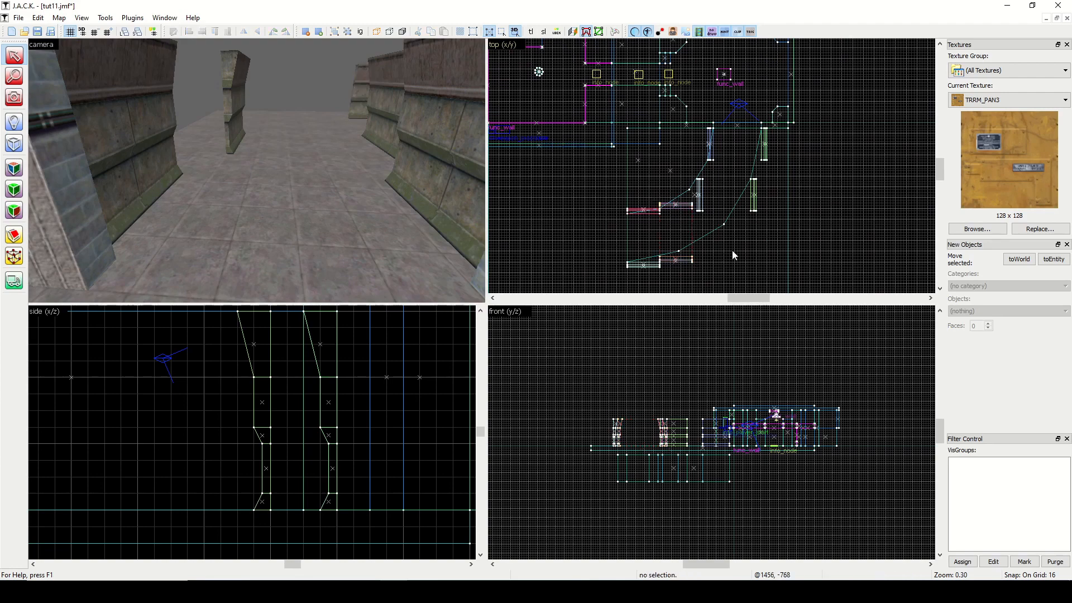
{"action": "scroll", "coordinate": [742, 191], "scroll_direction": "up", "scroll_amount": 4}
{"action": "left_click", "coordinate": [375, 163]}
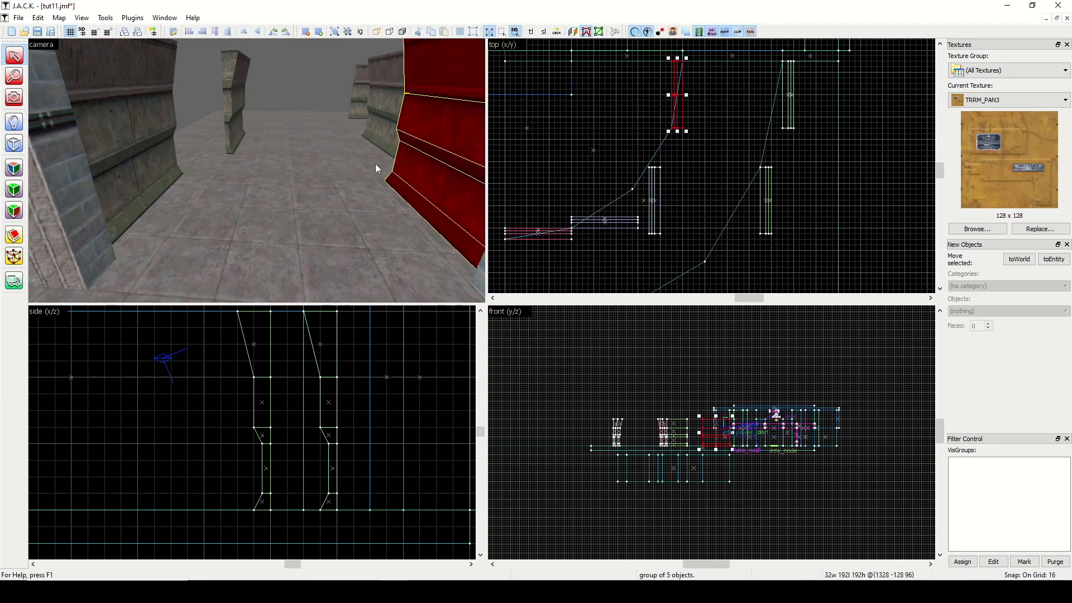
{"action": "left_click", "coordinate": [147, 149], "text": "ctrl"}
{"action": "scroll", "coordinate": [802, 116], "scroll_direction": "up", "scroll_amount": 3}
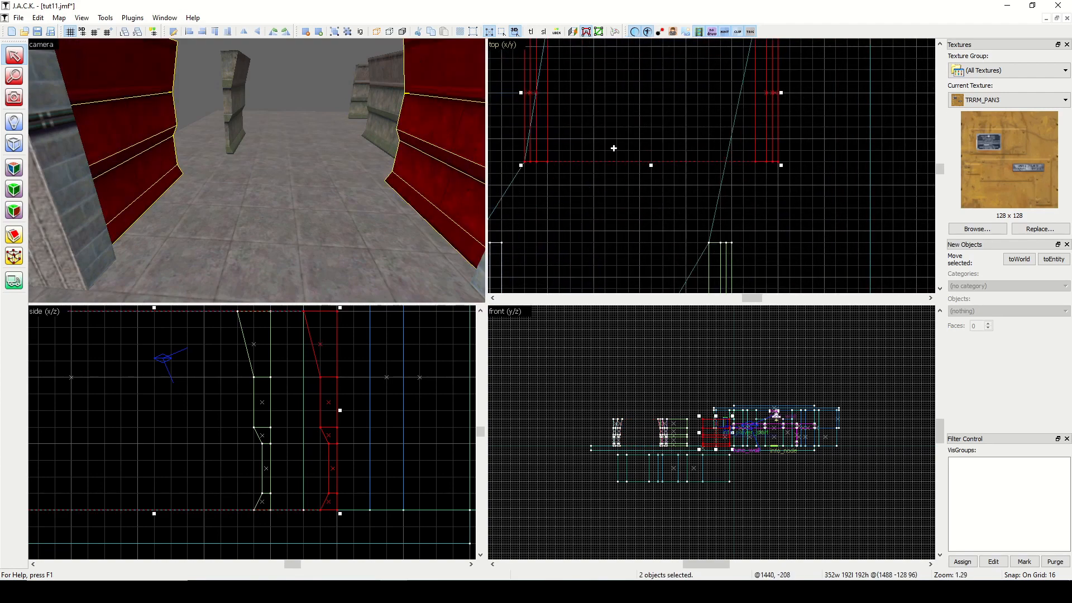
{"action": "scroll", "coordinate": [613, 148], "scroll_direction": "down", "scroll_amount": 3}
{"action": "left_click", "coordinate": [717, 159]}
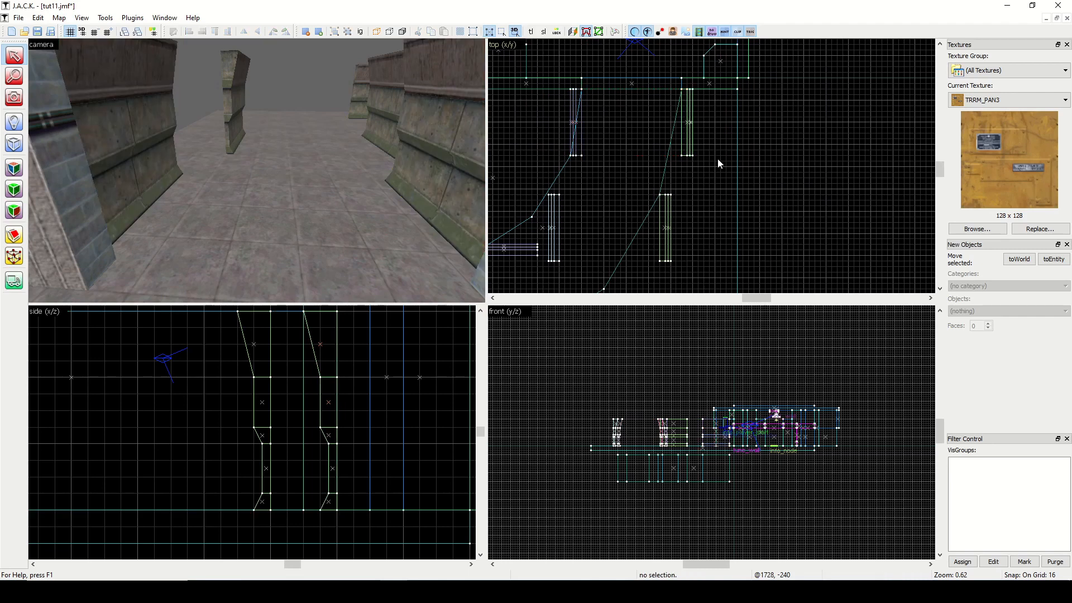
{"action": "left_click", "coordinate": [668, 228]}
{"action": "left_click_drag", "start_coordinate": [668, 229], "coordinate": [690, 256]}
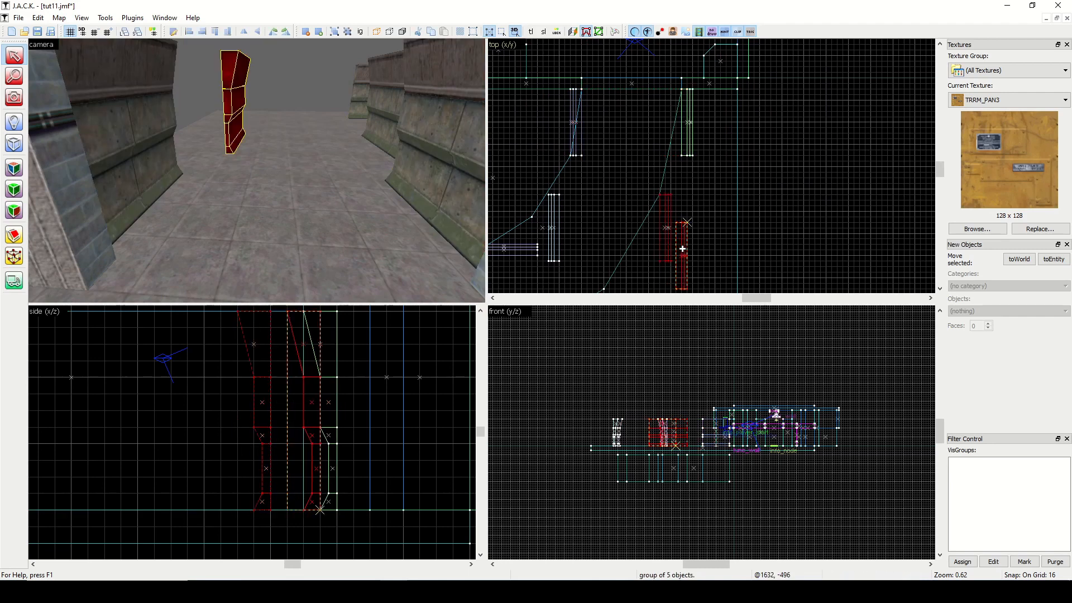
Stretch the first outer wall group to 304 units long so it reaches the level of the outer curve's first corner.
{"action": "left_click", "coordinate": [679, 179]}
{"action": "left_click", "coordinate": [688, 128]}
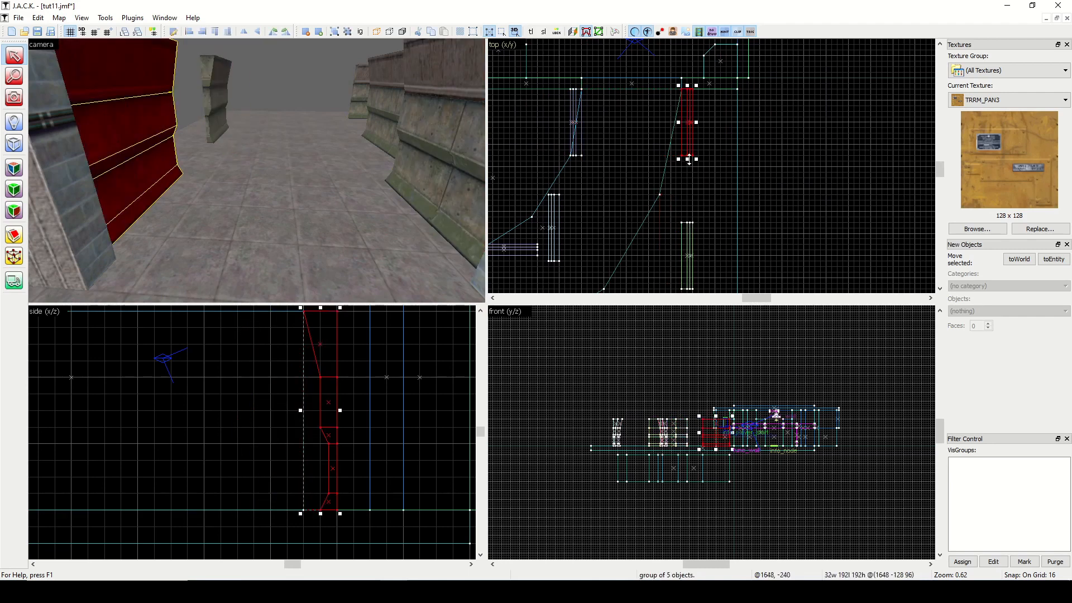
{"action": "left_click_drag", "start_coordinate": [689, 160], "coordinate": [690, 197]}
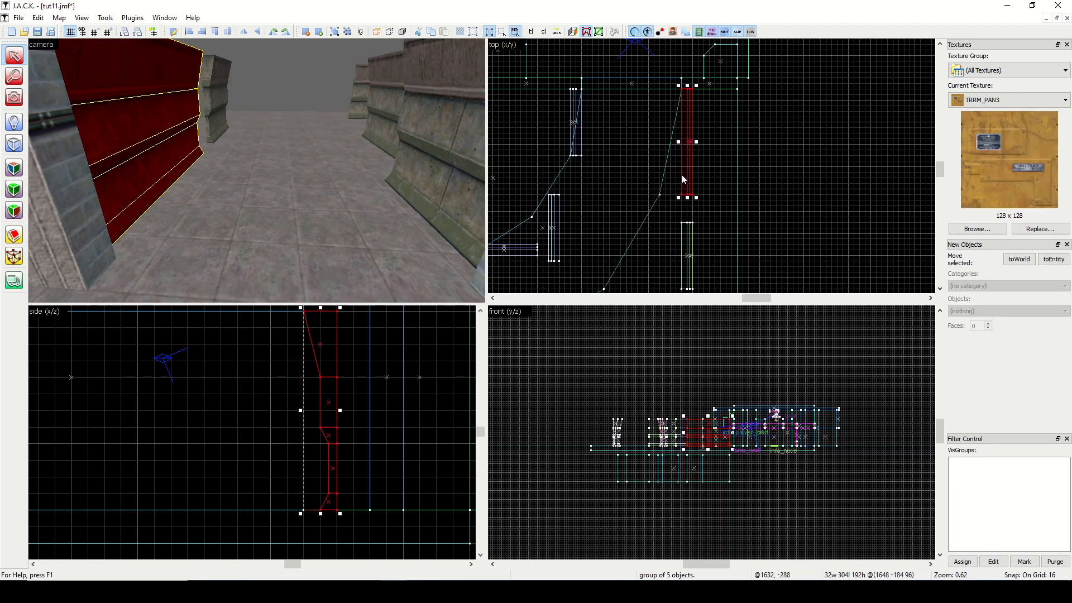
Skew the first inner and outer wall groups so their far ends meet the first corner vertices of their curves.
{"action": "left_click", "coordinate": [575, 129]}
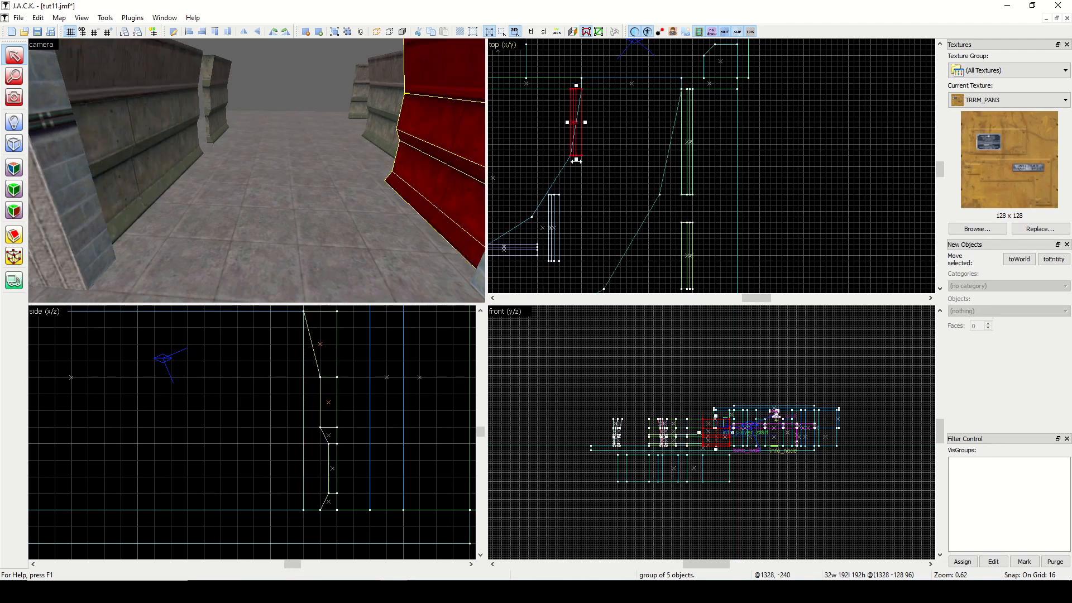
{"action": "left_click_drag", "start_coordinate": [576, 161], "coordinate": [565, 161]}
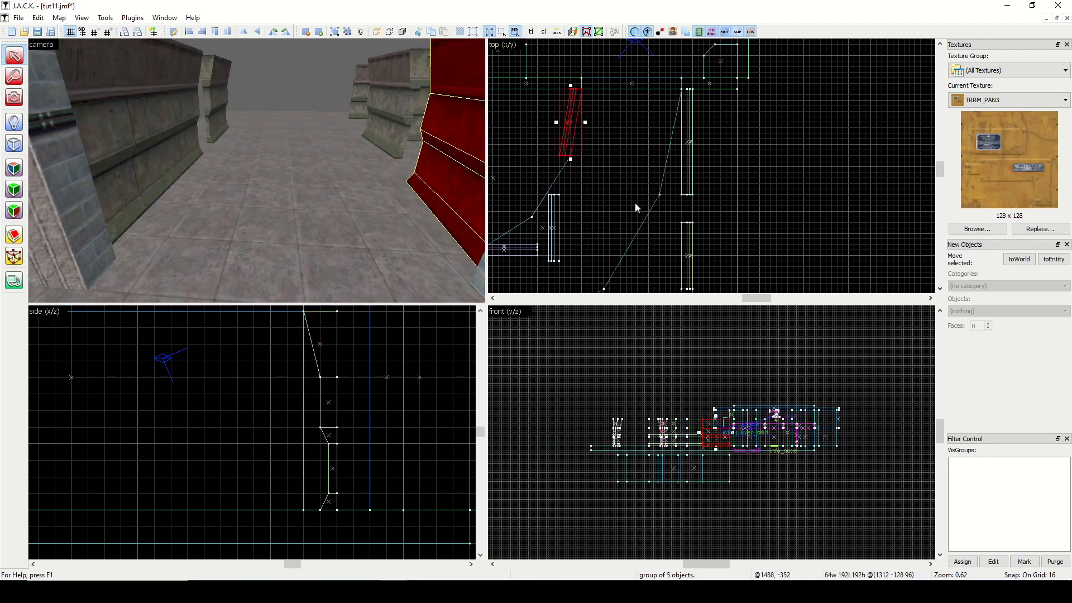
{"action": "left_click", "coordinate": [690, 147]}
{"action": "left_click_drag", "start_coordinate": [686, 198], "coordinate": [665, 197]}
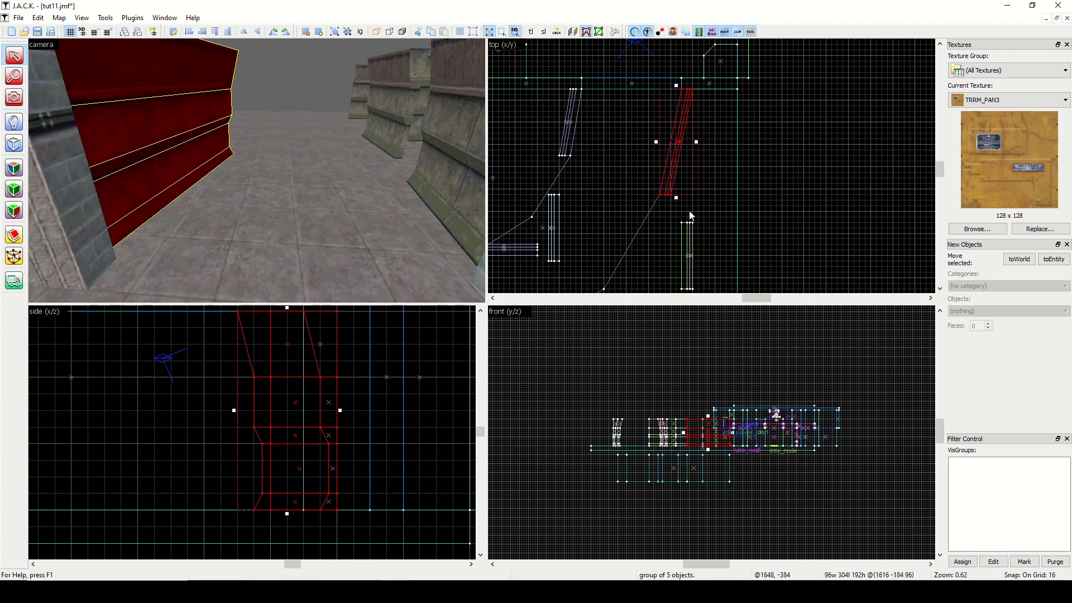
{"action": "left_click", "coordinate": [710, 213]}
{"action": "scroll", "coordinate": [659, 244], "scroll_direction": "down", "scroll_amount": 4}
{"action": "scroll", "coordinate": [628, 232], "scroll_direction": "up", "scroll_amount": 2}
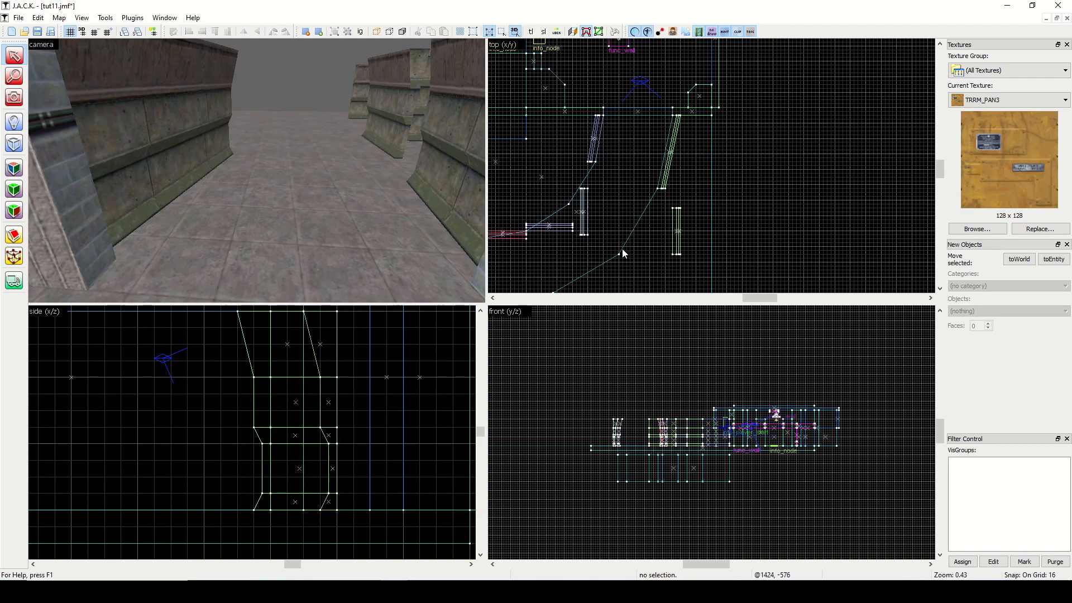
Join the second inner wall to the first one's end, then resize and skew it to 144 × 176 units along the inner curve.
{"action": "left_click", "coordinate": [585, 217]}
{"action": "left_click_drag", "start_coordinate": [585, 217], "coordinate": [592, 192]}
{"action": "scroll", "coordinate": [591, 198], "scroll_direction": "up", "scroll_amount": 5}
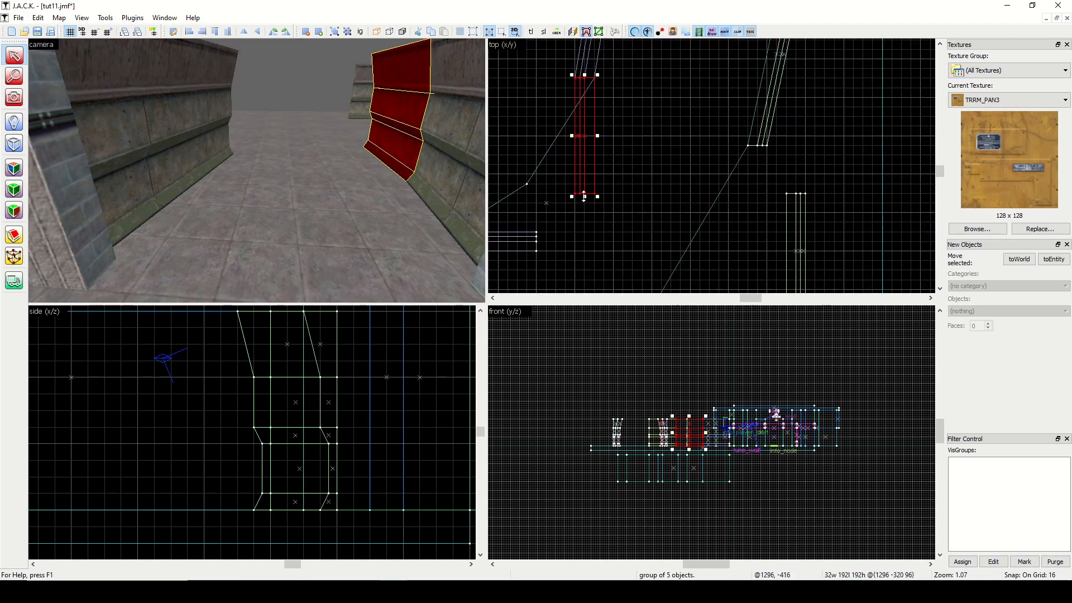
{"action": "mouse_move", "coordinate": [584, 195]}
{"action": "left_mouse_down"}
{"action": "mouse_move", "coordinate": [585, 180]}
{"action": "mouse_move", "coordinate": [561, 206]}
{"action": "left_mouse_up"}
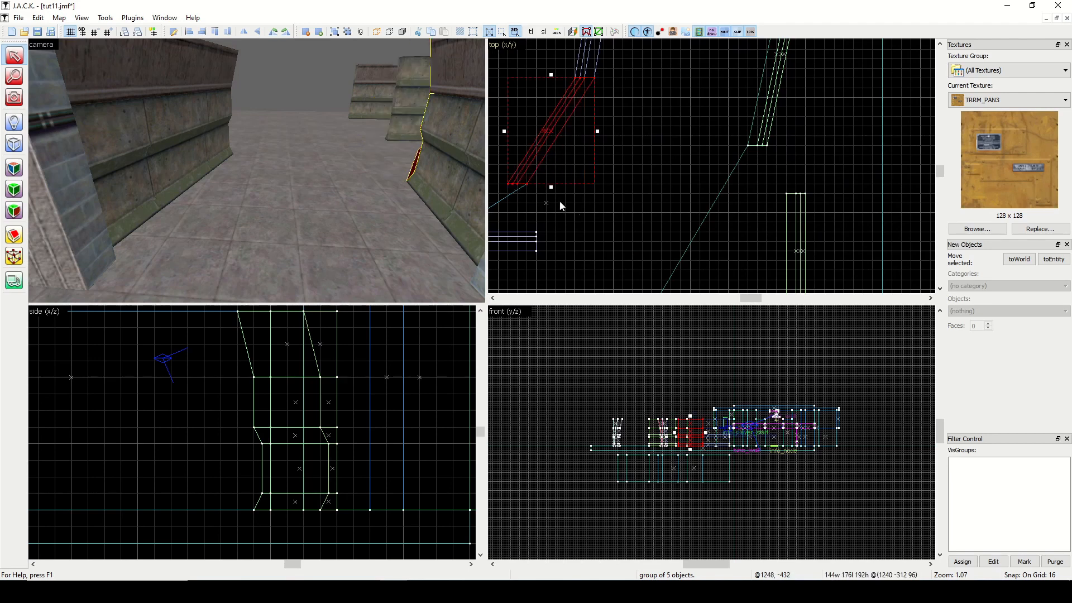
{"action": "key", "text": "Escape"}
Join the second outer wall to the first one's end, then stretch and skew it to 192 × 272 units along the outer curve.
{"action": "left_click", "coordinate": [800, 252]}
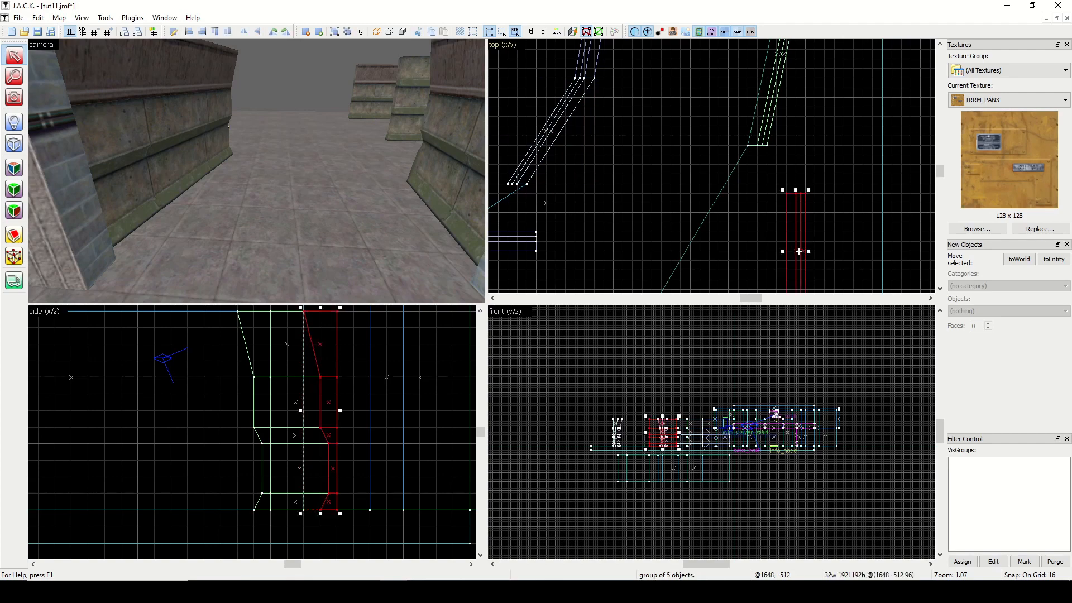
{"action": "mouse_move", "coordinate": [800, 252]}
{"action": "left_mouse_down"}
{"action": "mouse_move", "coordinate": [789, 220]}
{"action": "mouse_move", "coordinate": [751, 182]}
{"action": "mouse_move", "coordinate": [741, 214]}
{"action": "mouse_move", "coordinate": [763, 269]}
{"action": "mouse_move", "coordinate": [768, 251]}
{"action": "mouse_move", "coordinate": [672, 259]}
{"action": "left_mouse_up"}
{"action": "scroll", "coordinate": [742, 215], "scroll_direction": "down", "scroll_amount": 6}
{"action": "scroll", "coordinate": [733, 245], "scroll_direction": "up", "scroll_amount": 6}
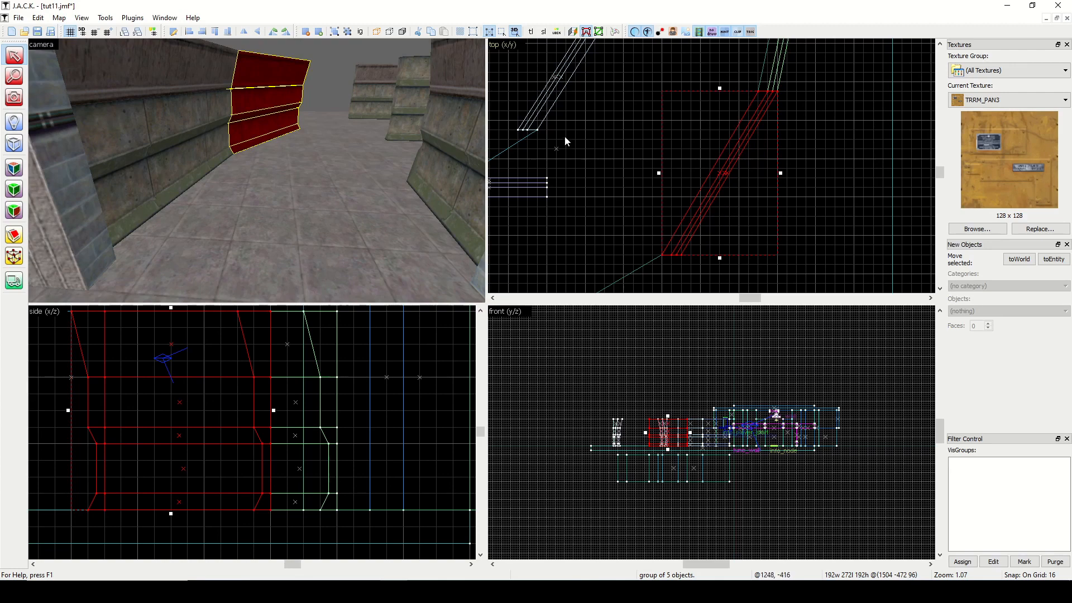
{"action": "scroll", "coordinate": [576, 137], "scroll_direction": "down", "scroll_amount": 6}
{"action": "left_click", "coordinate": [584, 109]}
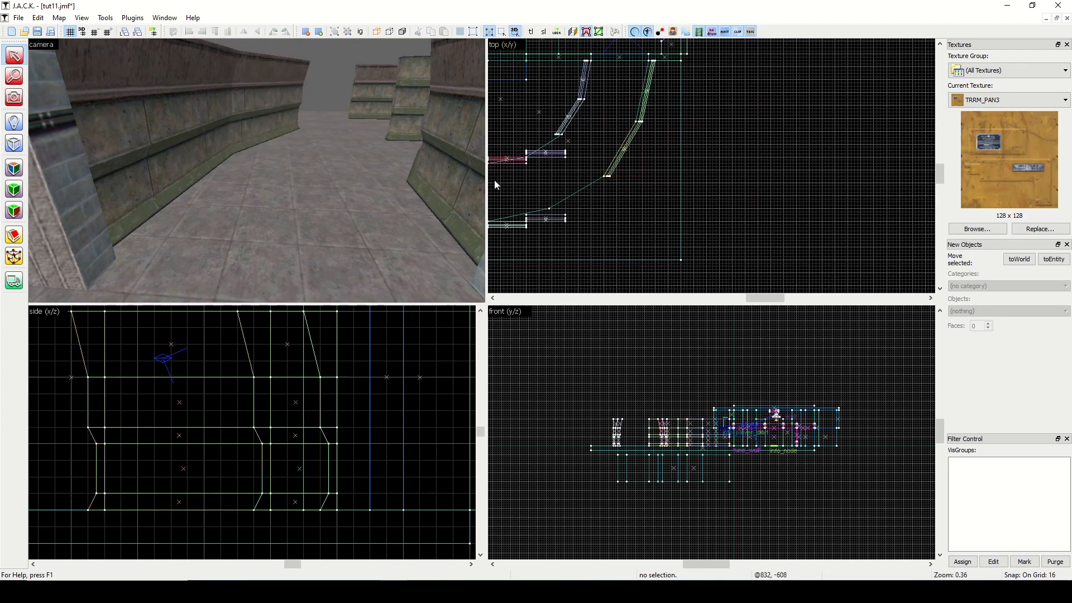
Select the inner and outer walls of the third segment and move the pair clear of the end walls.
{"action": "left_click_drag", "start_coordinate": [752, 302], "coordinate": [737, 302]}
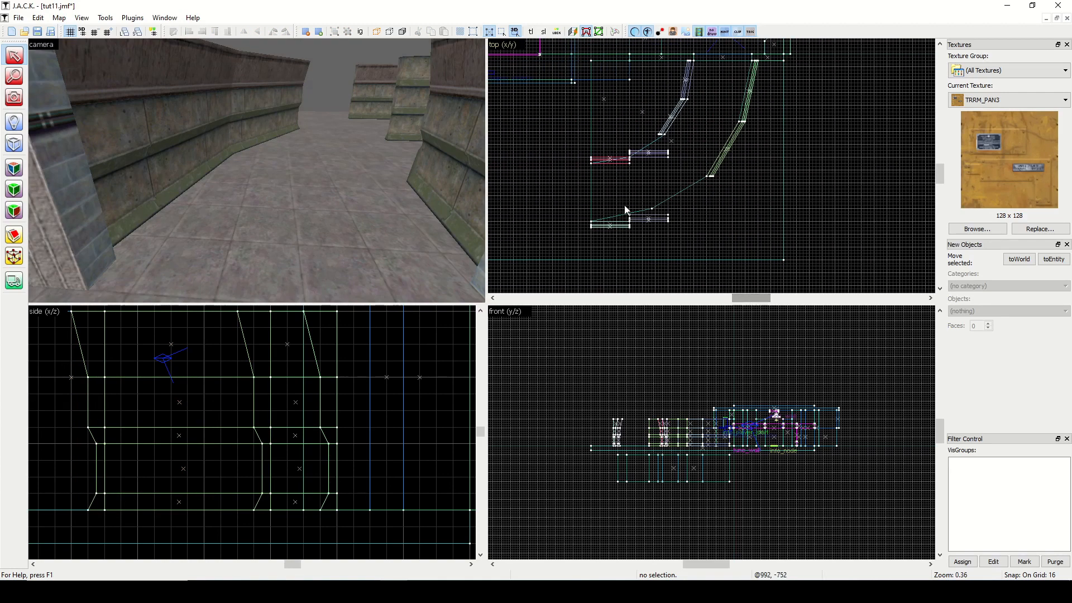
{"action": "left_click", "coordinate": [650, 213]}
{"action": "left_click", "coordinate": [651, 153], "text": "ctrl"}
{"action": "left_click_drag", "start_coordinate": [652, 155], "coordinate": [676, 158]}
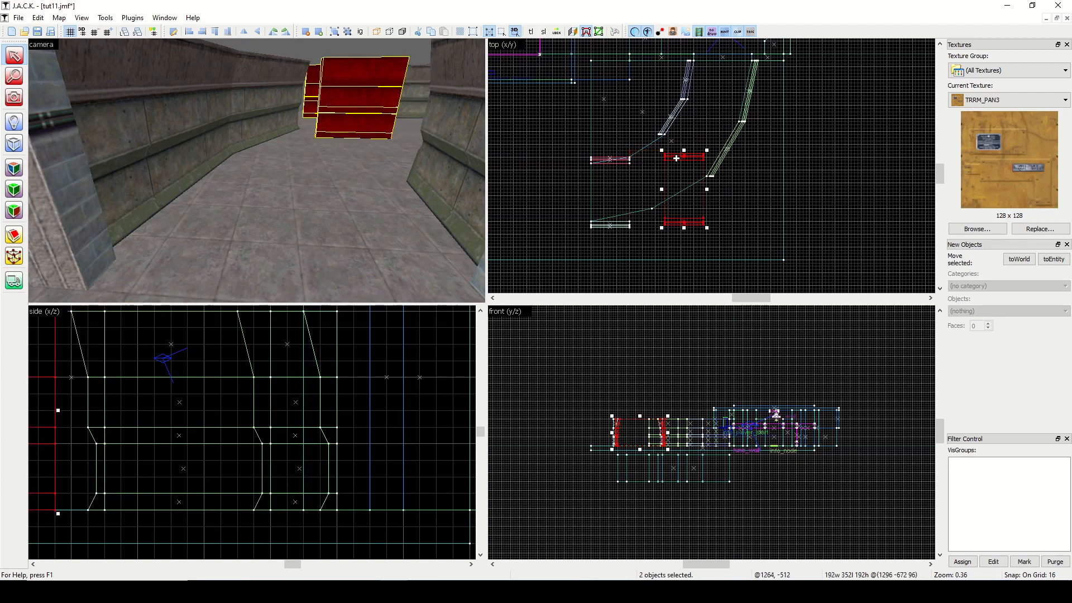
{"action": "left_click", "coordinate": [611, 168]}
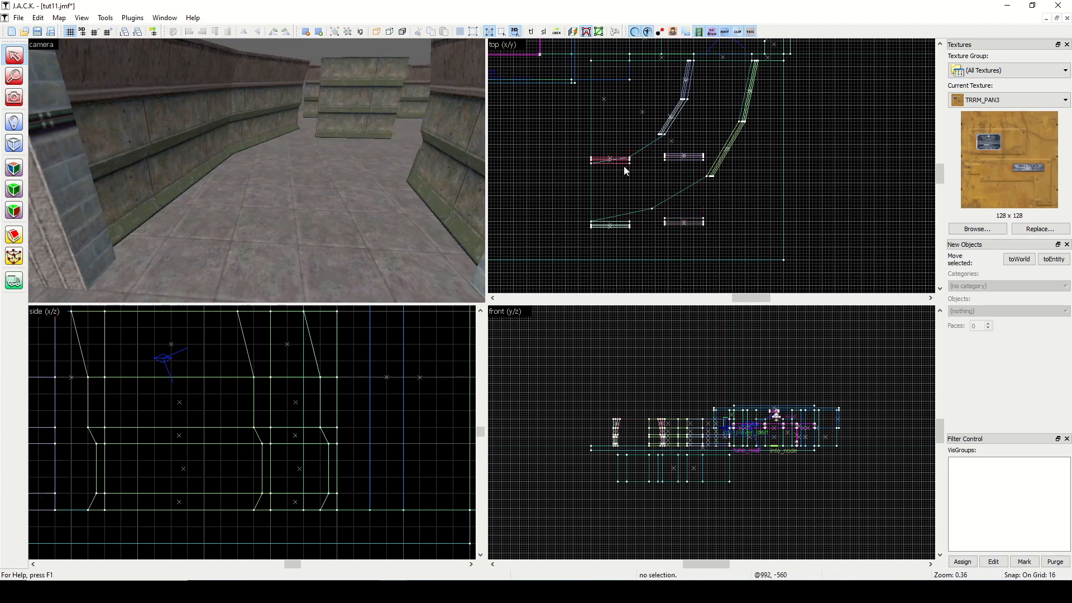
Skew the inner end wall to 192 × 64 units so it follows the last segment of the inner curve.
{"action": "left_click", "coordinate": [613, 163]}
{"action": "scroll", "coordinate": [620, 164], "scroll_direction": "up", "scroll_amount": 6}
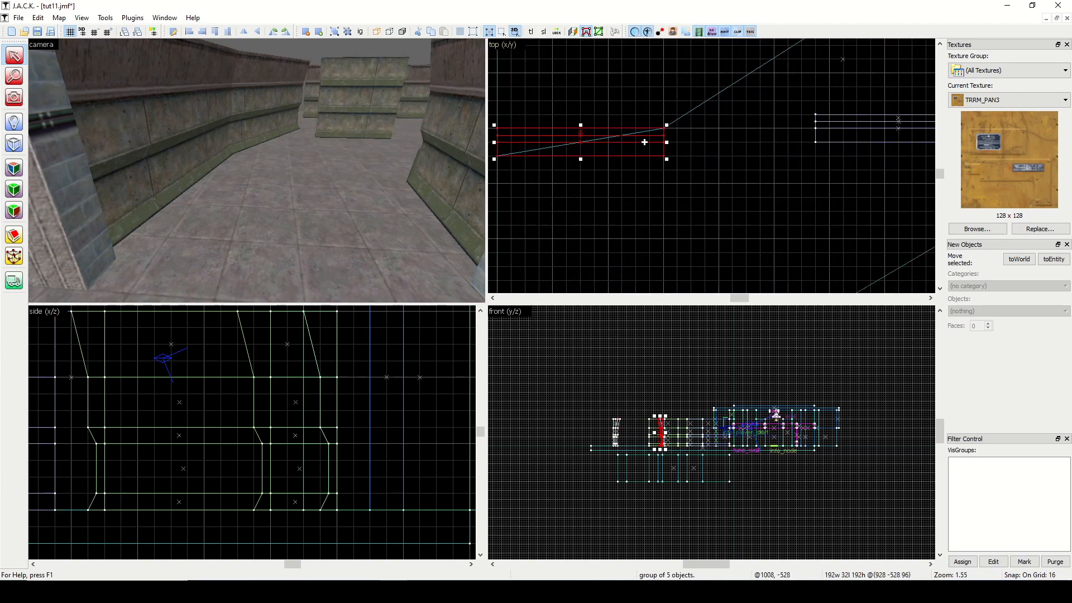
{"action": "left_click", "coordinate": [664, 144]}
{"action": "left_click_drag", "start_coordinate": [667, 142], "coordinate": [673, 111]}
{"action": "scroll", "coordinate": [660, 224], "scroll_direction": "down", "scroll_amount": 5}
{"action": "scroll", "coordinate": [664, 222], "scroll_direction": "up", "scroll_amount": 4}
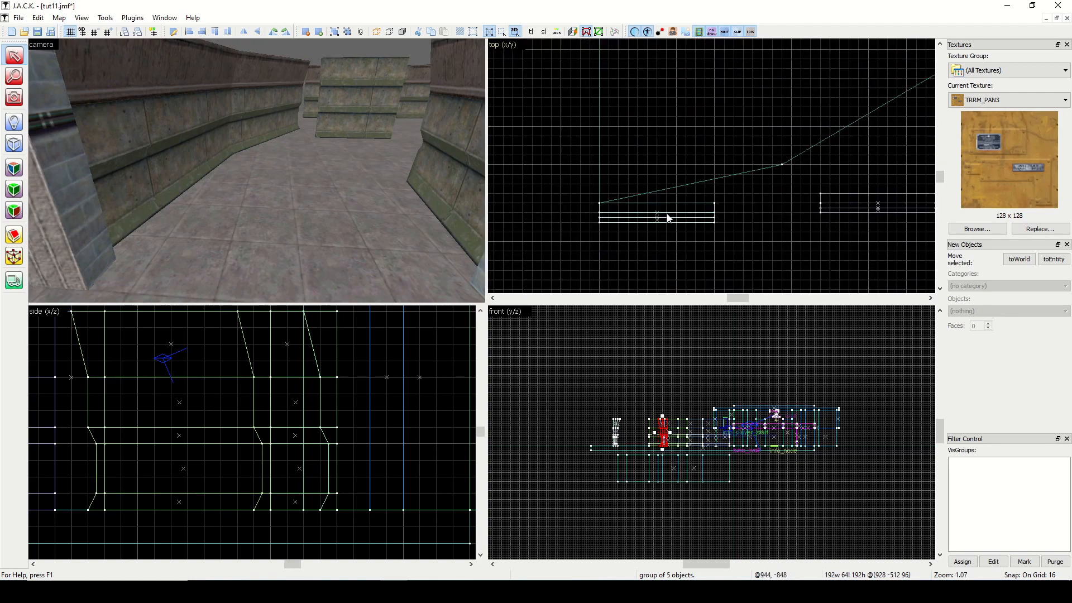
Stretch and skew the outer end wall so it reaches the outer curve's last corner vertex.
{"action": "left_click", "coordinate": [668, 219]}
{"action": "left_click", "coordinate": [662, 221]}
{"action": "mouse_move", "coordinate": [715, 222]}
{"action": "left_mouse_down"}
{"action": "mouse_move", "coordinate": [782, 221]}
{"action": "mouse_move", "coordinate": [787, 177]}
{"action": "left_mouse_up"}
{"action": "scroll", "coordinate": [810, 236], "scroll_direction": "down", "scroll_amount": 6}
{"action": "scroll", "coordinate": [824, 234], "scroll_direction": "up", "scroll_amount": 3}
Move the outer and inner third-segment walls so each one adjoins the end wall of its curve.
{"action": "left_click", "coordinate": [835, 224]}
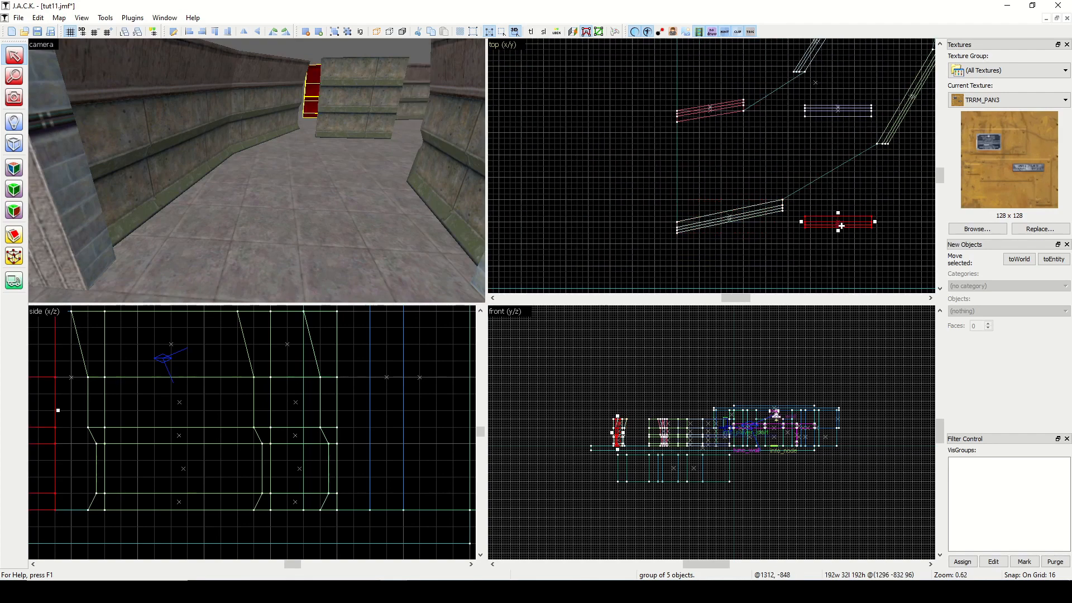
{"action": "left_click_drag", "start_coordinate": [834, 223], "coordinate": [812, 205]}
{"action": "left_click", "coordinate": [838, 107]}
{"action": "left_click_drag", "start_coordinate": [838, 107], "coordinate": [778, 103]}
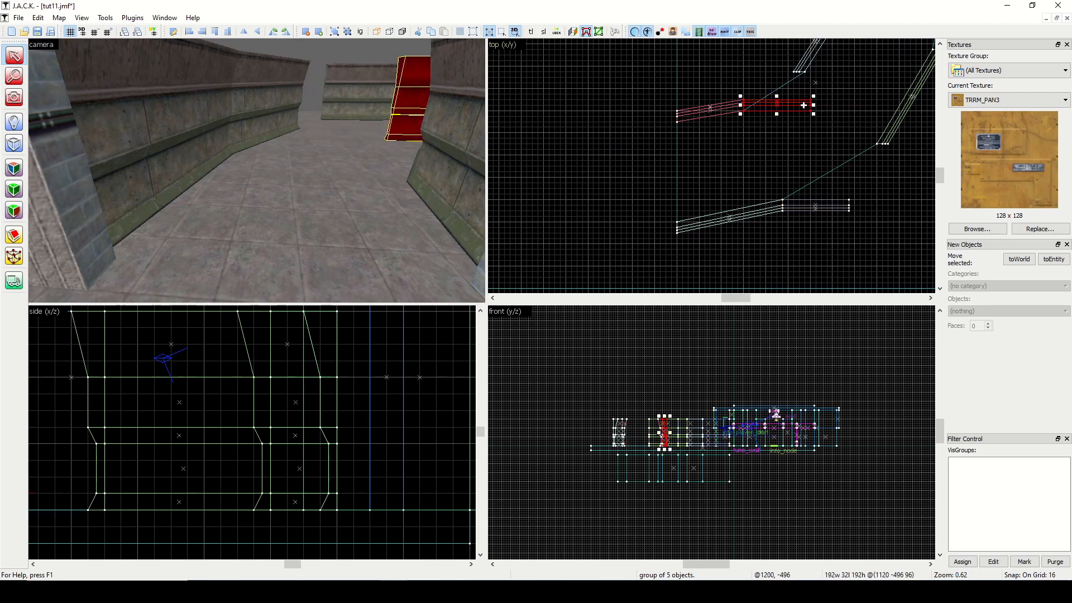
Shorten the inner third wall to 176 units and skew it to a depth of 144 units to meet the second inner wall.
{"action": "left_click", "coordinate": [807, 105]}
{"action": "mouse_move", "coordinate": [813, 105]}
{"action": "left_mouse_down"}
{"action": "mouse_move", "coordinate": [817, 68]}
{"action": "mouse_move", "coordinate": [815, 105]}
{"action": "mouse_move", "coordinate": [799, 112]}
{"action": "left_mouse_up"}
{"action": "scroll", "coordinate": [815, 99], "scroll_direction": "up", "scroll_amount": 2}
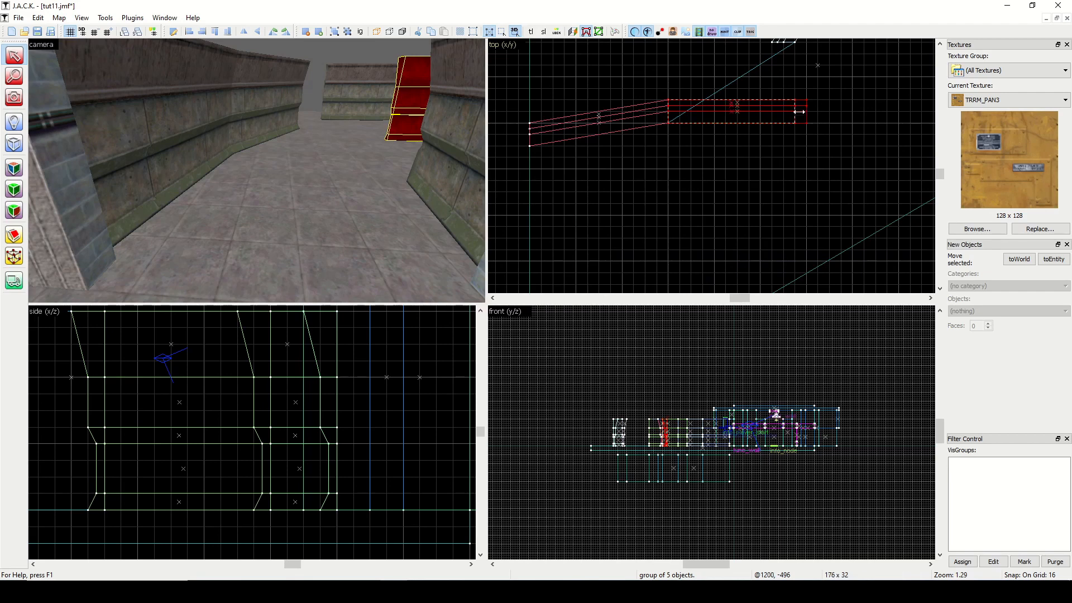
{"action": "scroll", "coordinate": [808, 99], "scroll_direction": "down", "scroll_amount": 2}
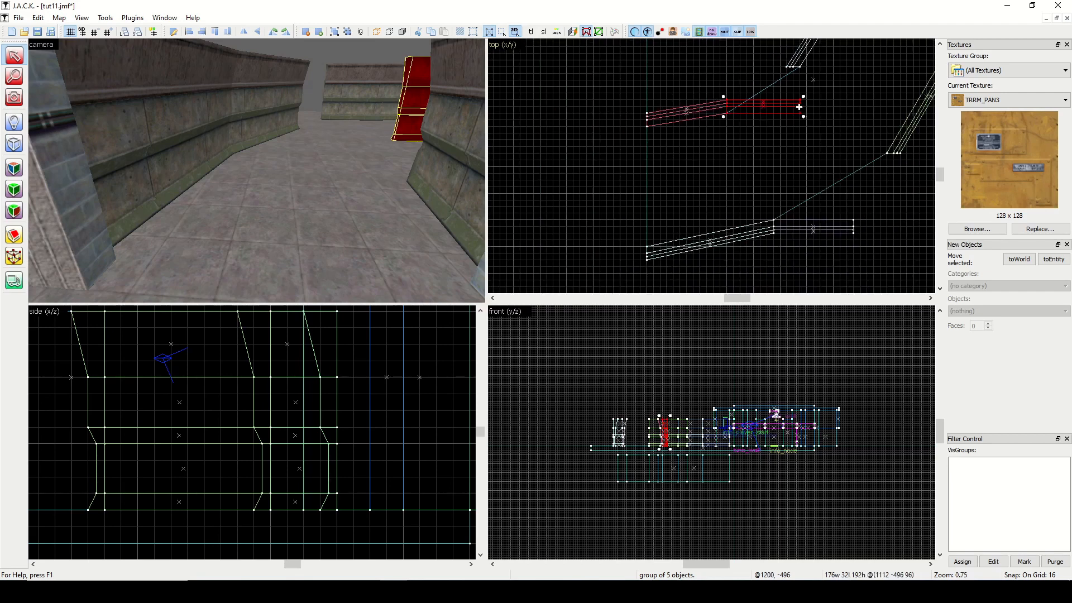
{"action": "left_click", "coordinate": [799, 107]}
{"action": "left_click_drag", "start_coordinate": [802, 107], "coordinate": [802, 59]}
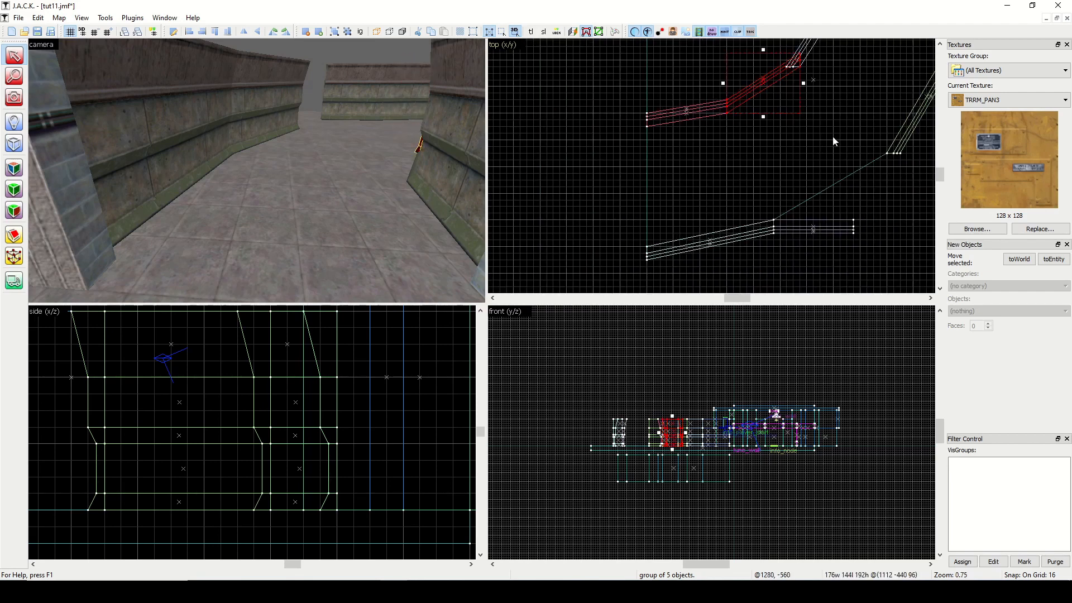
Stretch the outer third wall to 272 units and skew it to a depth of 192 units to meet the second outer wall.
{"action": "left_click", "coordinate": [819, 234]}
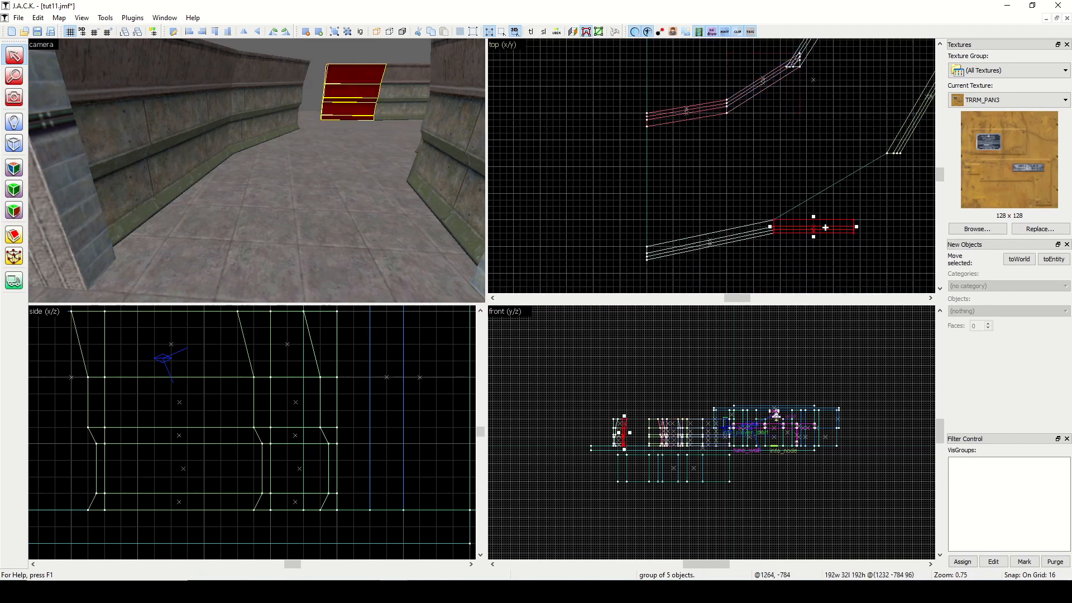
{"action": "left_click", "coordinate": [854, 228]}
{"action": "left_click", "coordinate": [848, 227]}
{"action": "mouse_move", "coordinate": [857, 228]}
{"action": "left_mouse_down"}
{"action": "mouse_move", "coordinate": [884, 229]}
{"action": "mouse_move", "coordinate": [900, 156]}
{"action": "mouse_move", "coordinate": [907, 179]}
{"action": "left_mouse_up"}
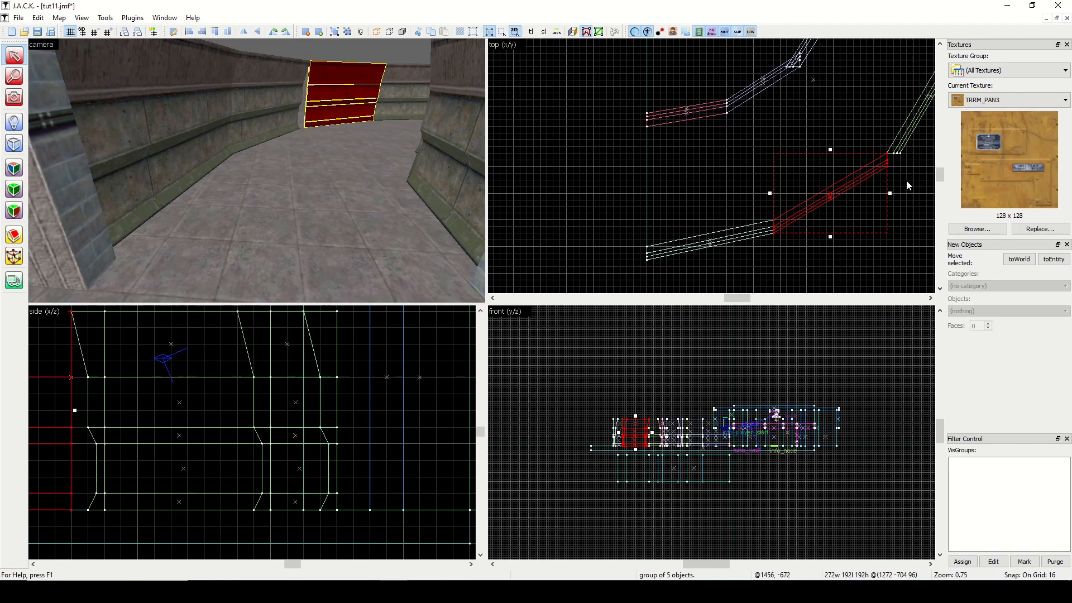
{"action": "left_click_drag", "start_coordinate": [737, 298], "coordinate": [743, 297]}
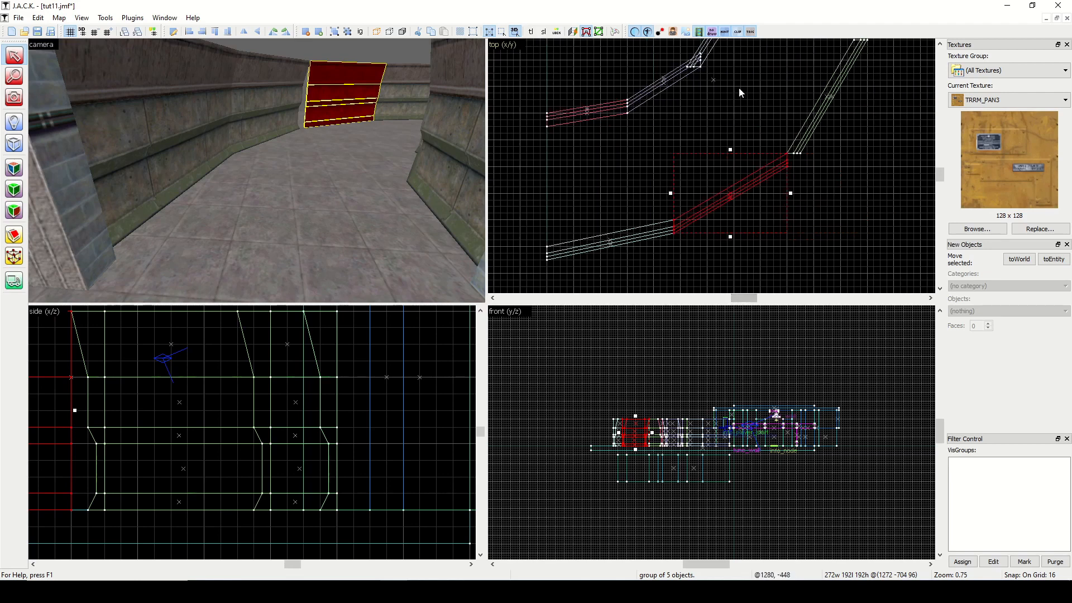
Clear the selection, fly the camera up to the inner curve and examine the joint between its second and third walls.
{"action": "left_click", "coordinate": [772, 159]}
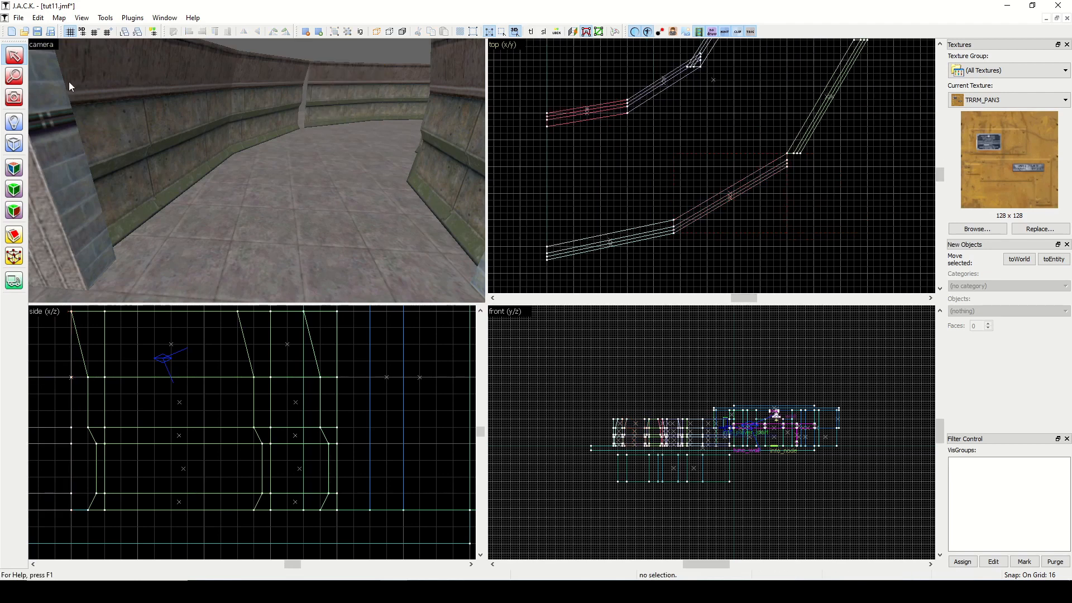
{"action": "left_click", "coordinate": [16, 99]}
{"action": "left_click_drag", "start_coordinate": [257, 170], "coordinate": [257, 170]}
{"action": "key", "text": "w"}
{"action": "key", "text": "w"}
{"action": "key", "text": "w"}
{"action": "key", "text": "s"}
{"action": "key", "text": "w"}
{"action": "key", "text": "s"}
{"action": "key", "text": "a"}
{"action": "key", "text": "w"}
{"action": "key", "text": "d"}
{"action": "key", "text": "w"}
{"action": "key", "text": "a"}
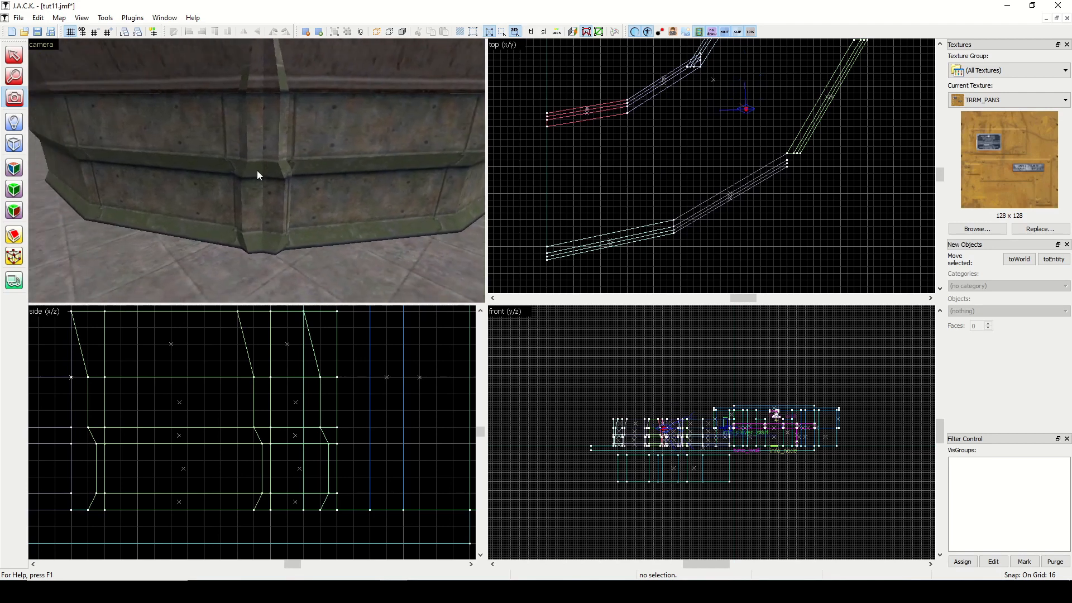
{"action": "left_click", "coordinate": [19, 55]}
{"action": "left_click", "coordinate": [170, 146]}
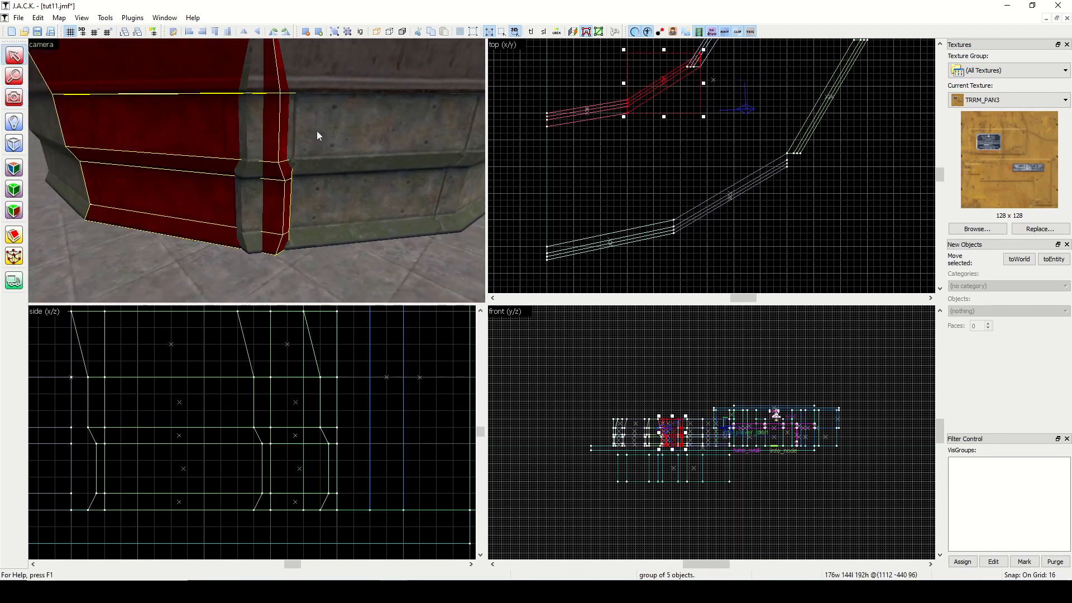
{"action": "scroll", "coordinate": [720, 45], "scroll_direction": "up", "scroll_amount": 4}
{"action": "scroll", "coordinate": [638, 58], "scroll_direction": "up", "scroll_amount": 3}
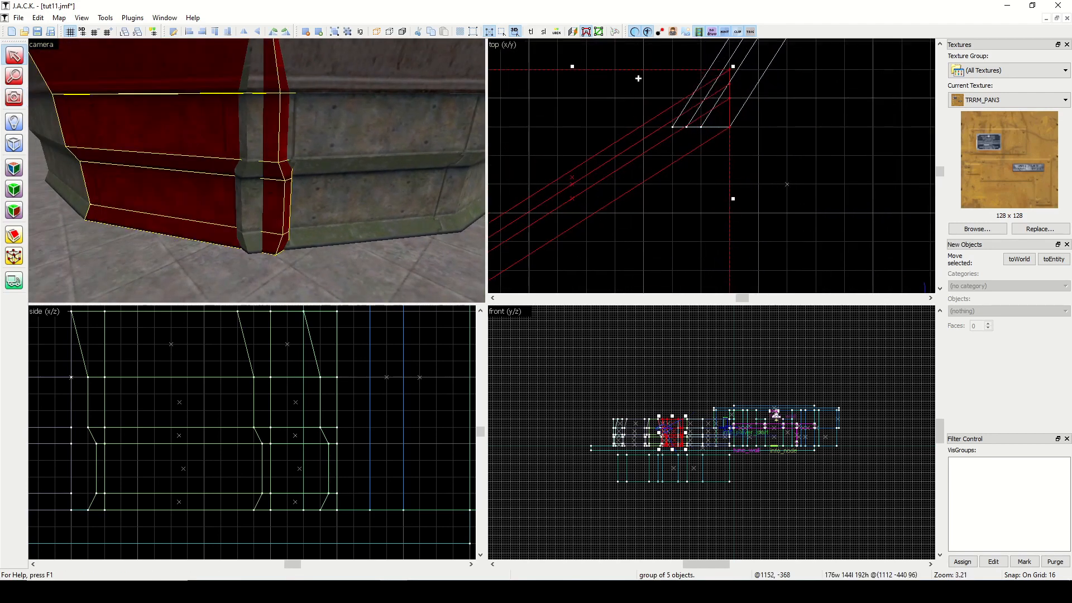
Hide the floor brush and select the inner quarter-cylinder guide beneath the walls.
{"action": "left_click", "coordinate": [292, 279]}
{"action": "left_click", "coordinate": [376, 35]}
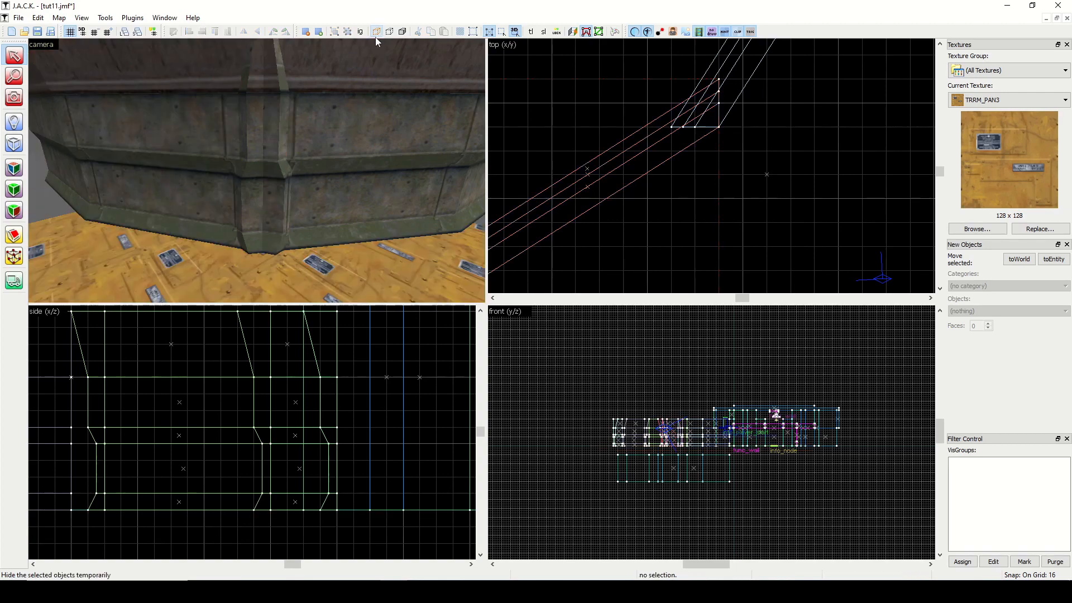
{"action": "key", "text": "w"}
{"action": "key", "text": "a"}
{"action": "left_click", "coordinate": [15, 98]}
{"action": "mouse_move", "coordinate": [143, 149]}
{"action": "left_mouse_down"}
{"action": "mouse_move", "coordinate": [257, 170]}
{"action": "mouse_move", "coordinate": [143, 150]}
{"action": "left_mouse_up"}
{"action": "left_click", "coordinate": [14, 56]}
{"action": "left_click", "coordinate": [163, 182]}
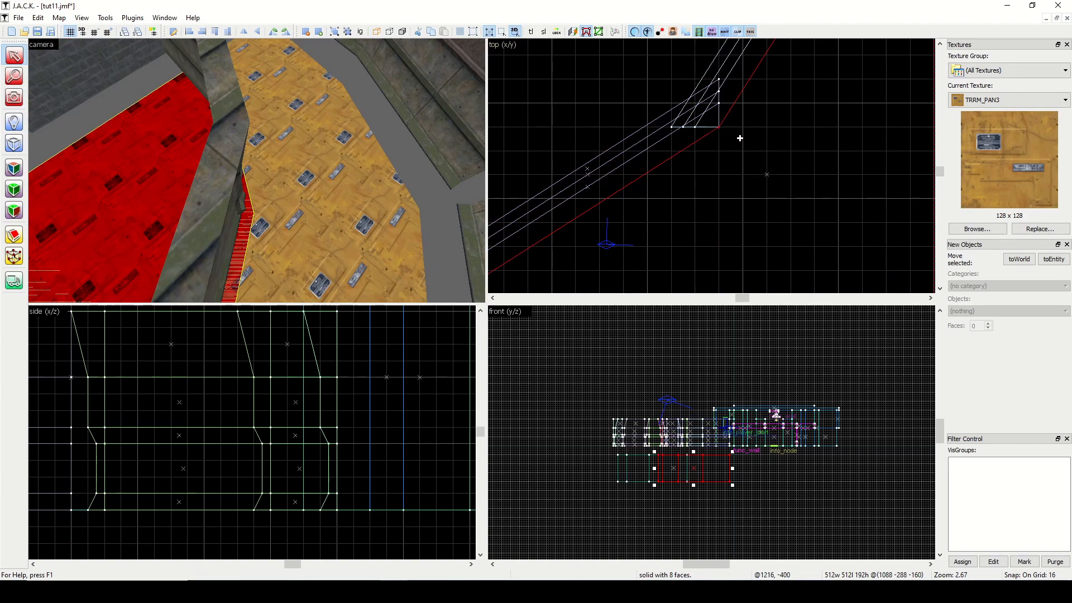
Clip the third inner wall's end along a diagonal from the curve's centre to its joint with the second wall, keeping the main wall length.
{"action": "left_click", "coordinate": [221, 191]}
{"action": "scroll", "coordinate": [621, 163], "scroll_direction": "down", "scroll_amount": 3}
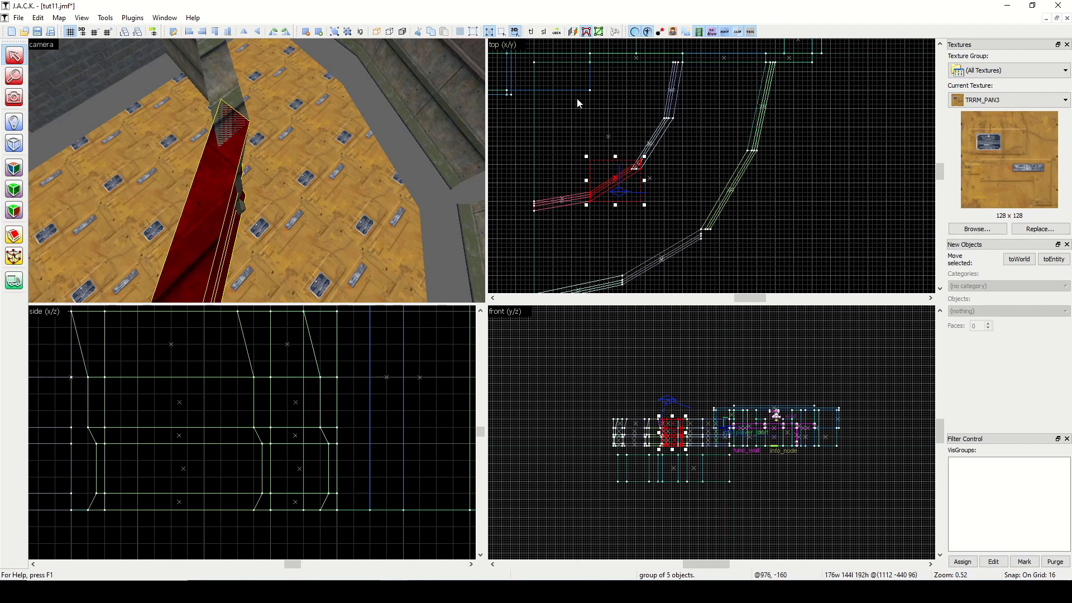
{"action": "left_click", "coordinate": [14, 235]}
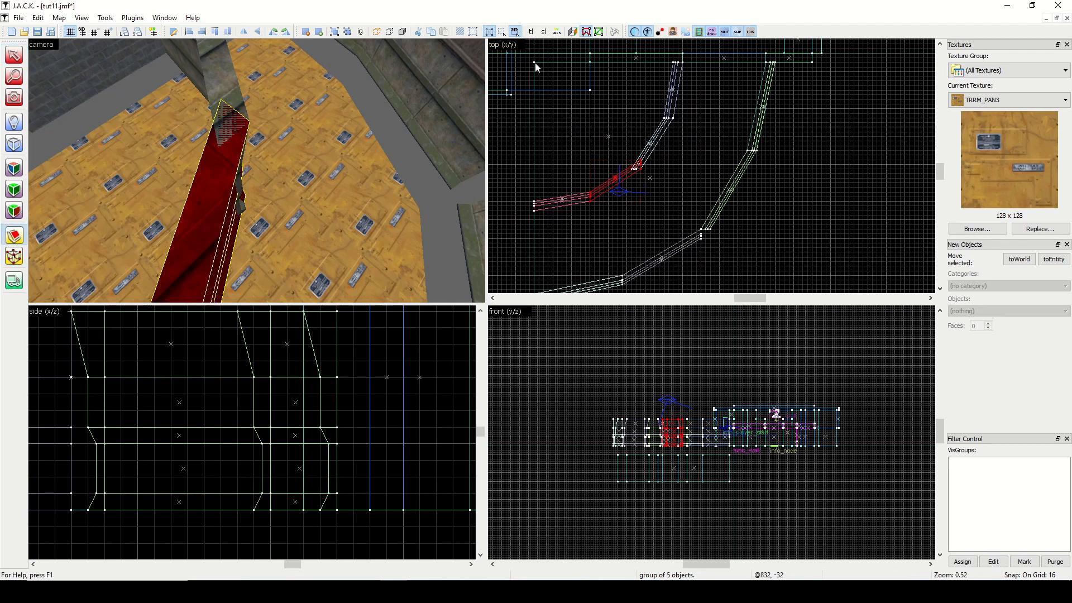
{"action": "mouse_move", "coordinate": [534, 63]}
{"action": "left_mouse_down"}
{"action": "mouse_move", "coordinate": [569, 114]}
{"action": "mouse_move", "coordinate": [640, 171]}
{"action": "left_mouse_up"}
{"action": "scroll", "coordinate": [633, 168], "scroll_direction": "up", "scroll_amount": 4}
{"action": "left_click_drag", "start_coordinate": [644, 180], "coordinate": [651, 173]}
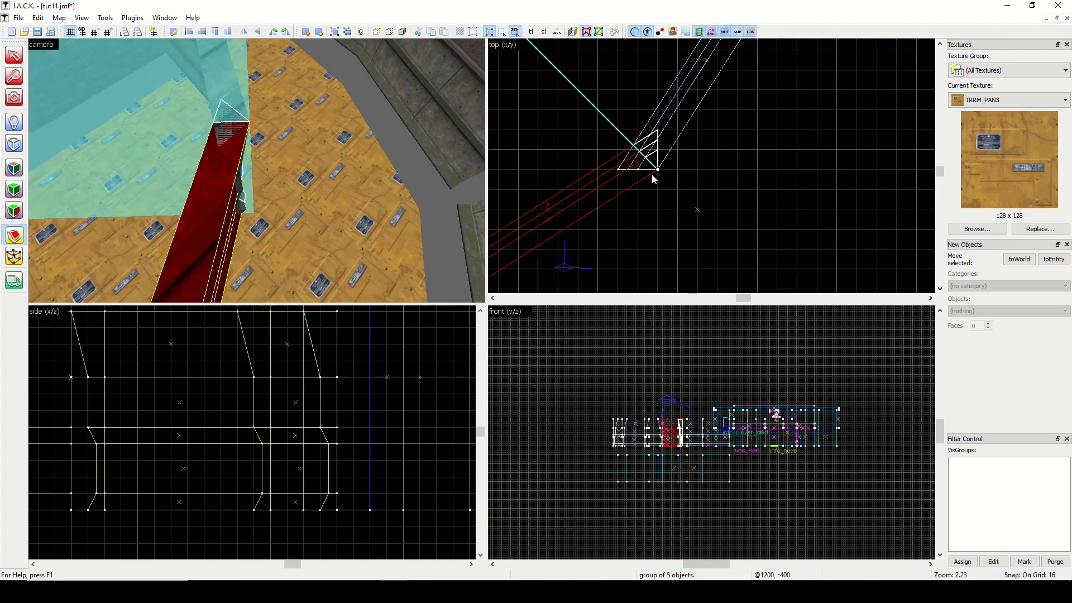
{"action": "left_click", "coordinate": [12, 244]}
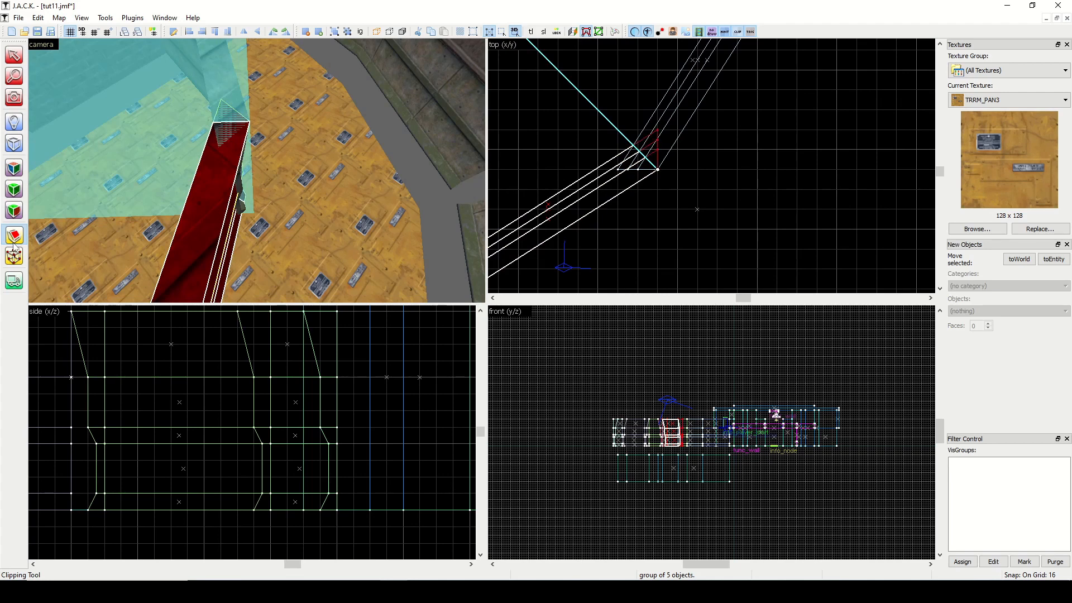
{"action": "key", "text": "Return"}
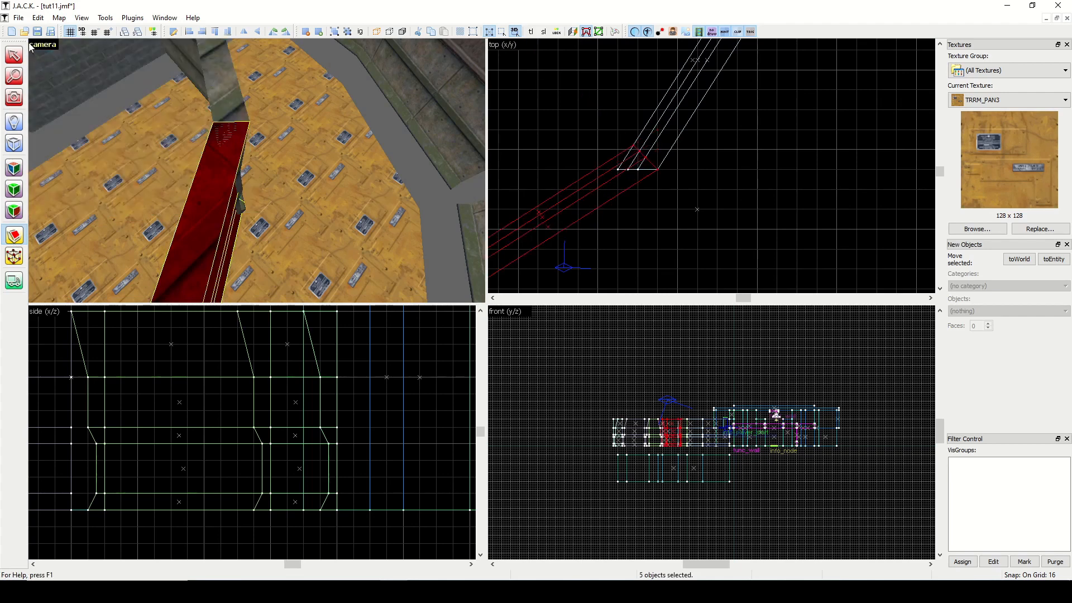
Clip the second inner wall's end along the same centre-to-joint diagonal so it mitres against the third inner wall.
{"action": "left_click", "coordinate": [14, 55]}
{"action": "left_click_drag", "start_coordinate": [636, 162], "coordinate": [510, 158]}
{"action": "scroll", "coordinate": [510, 158], "scroll_direction": "down", "scroll_amount": 3}
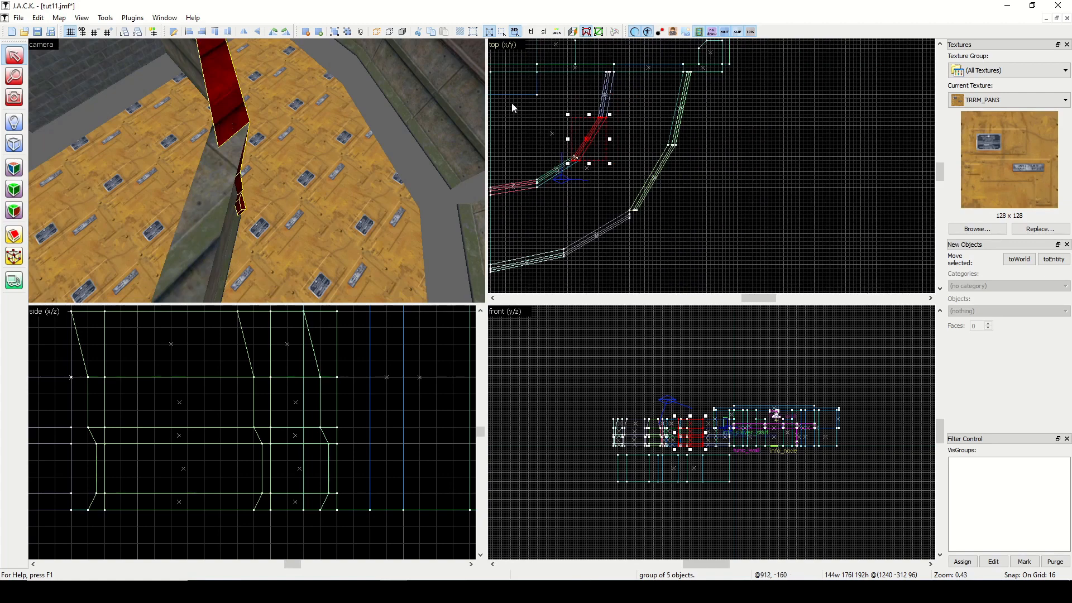
{"action": "scroll", "coordinate": [512, 104], "scroll_direction": "down", "scroll_amount": 2}
{"action": "left_click", "coordinate": [493, 298]}
{"action": "left_click", "coordinate": [493, 298]}
{"action": "left_click", "coordinate": [493, 298]}
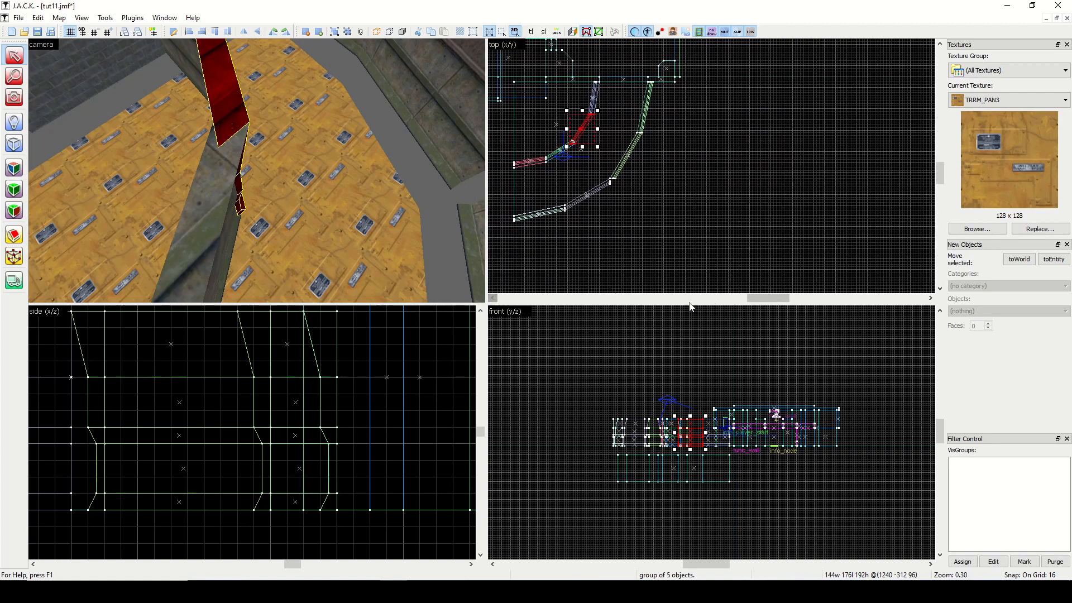
{"action": "scroll", "coordinate": [642, 83], "scroll_direction": "up", "scroll_amount": 5}
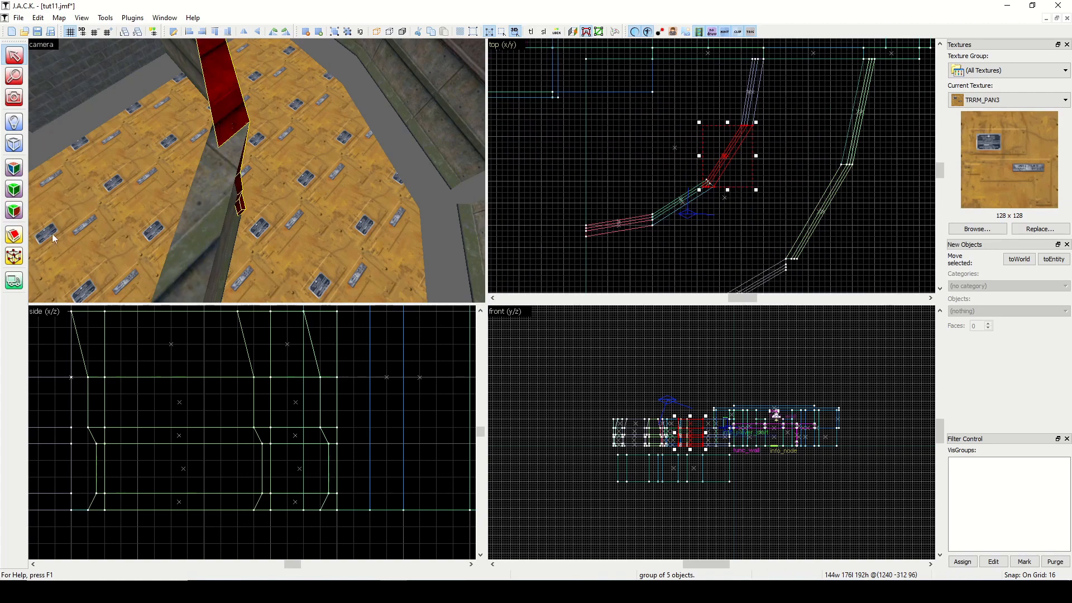
{"action": "left_click", "coordinate": [14, 235]}
{"action": "mouse_move", "coordinate": [586, 59]}
{"action": "left_mouse_down"}
{"action": "mouse_move", "coordinate": [703, 198]}
{"action": "mouse_move", "coordinate": [746, 177]}
{"action": "left_mouse_up"}
{"action": "scroll", "coordinate": [703, 193], "scroll_direction": "up", "scroll_amount": 6}
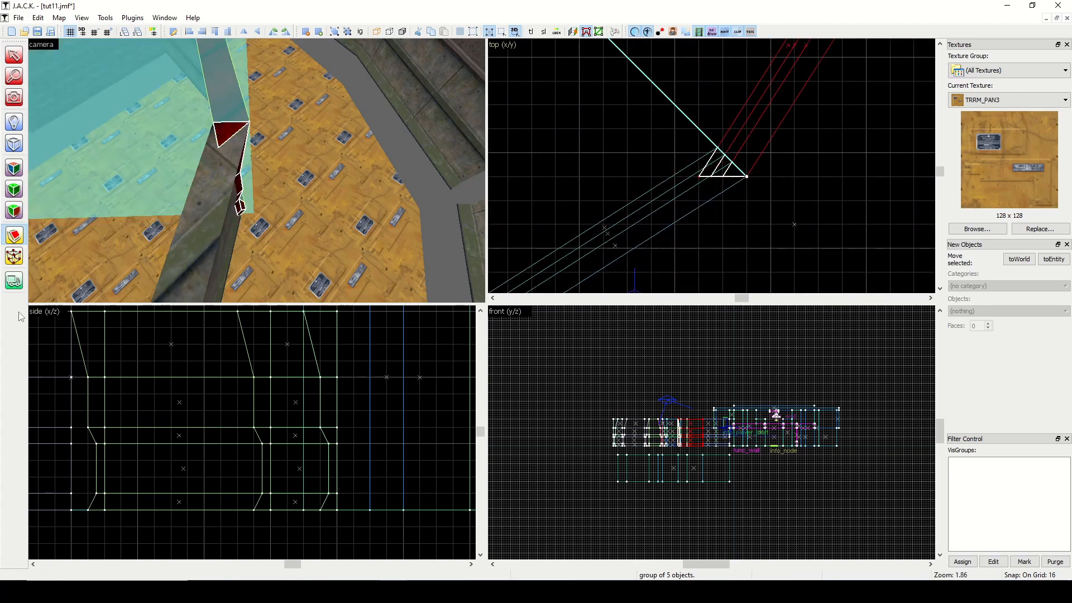
{"action": "left_click", "coordinate": [20, 243]}
{"action": "key", "text": "Return"}
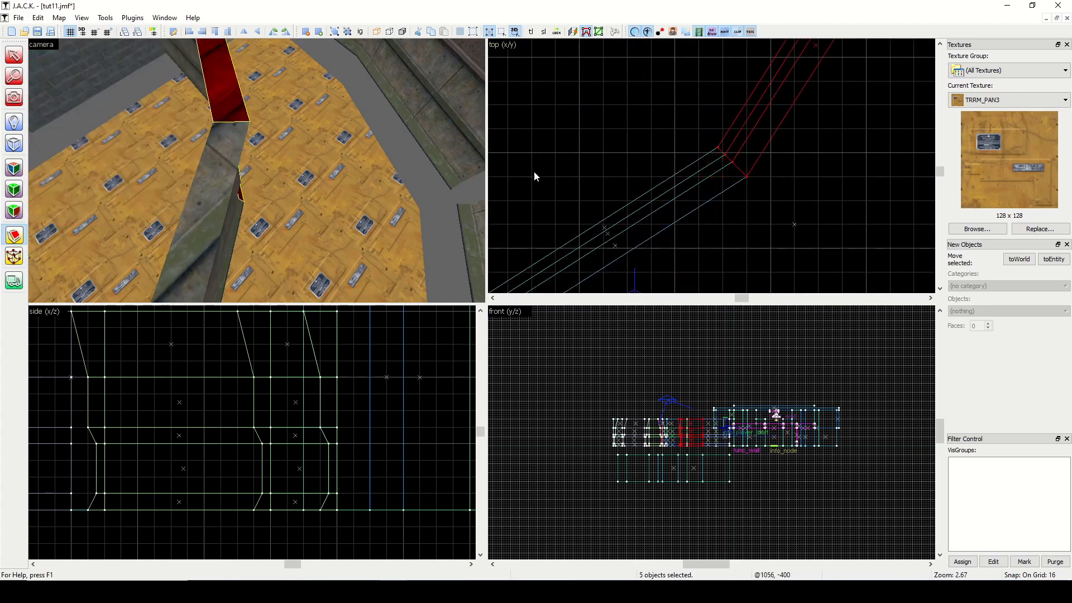
Examine the joint between the second and third inner walls up close and check the map for problems.
{"action": "left_click", "coordinate": [13, 99]}
{"action": "left_click_drag", "start_coordinate": [112, 120], "coordinate": [257, 170]}
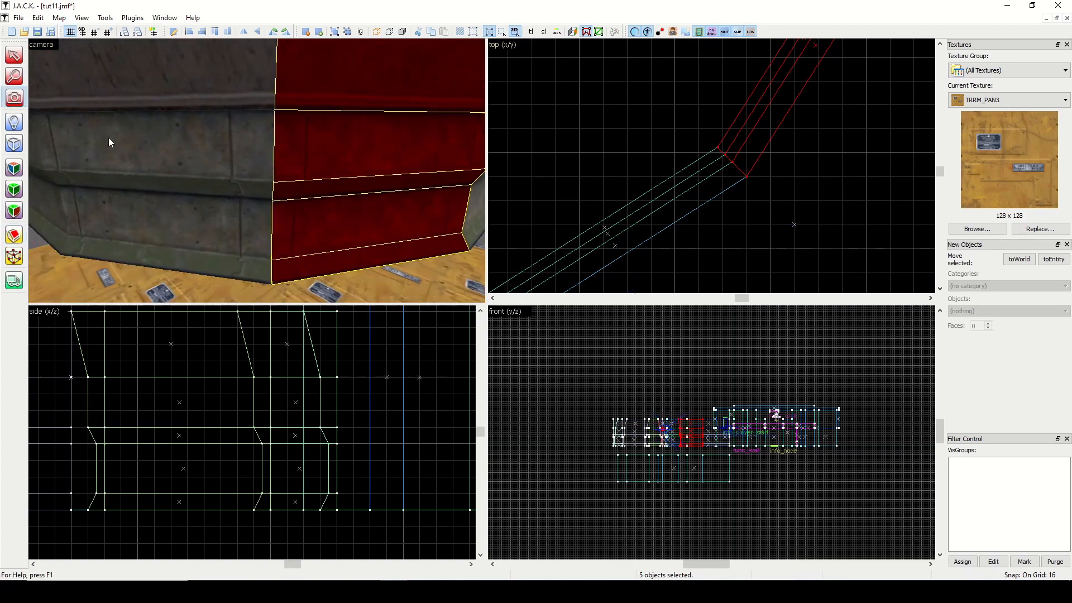
{"action": "left_click", "coordinate": [13, 55]}
{"action": "left_click", "coordinate": [564, 124]}
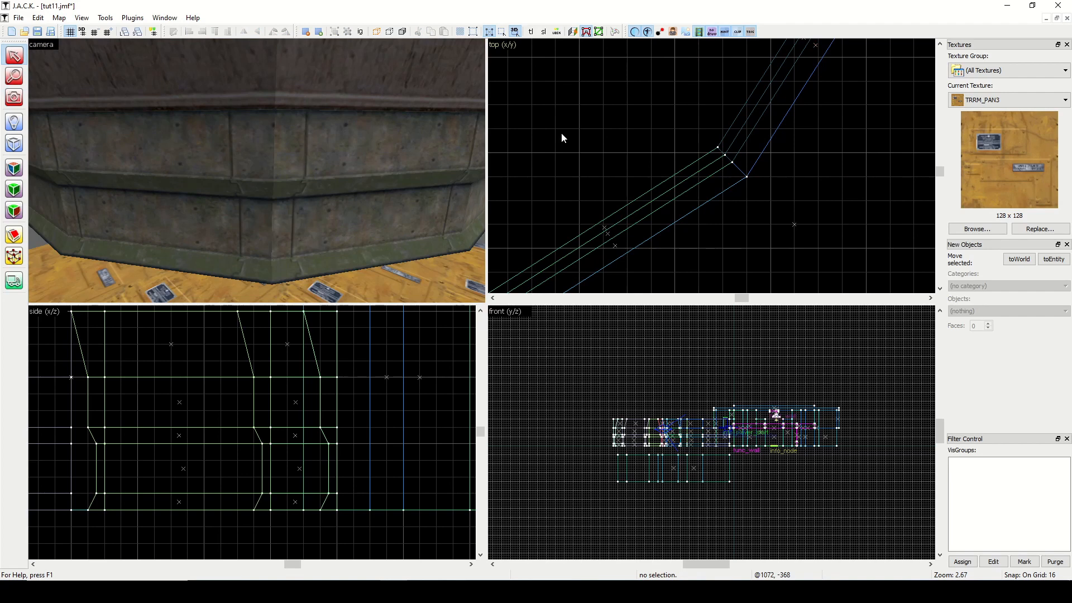
{"action": "left_click", "coordinate": [59, 17]}
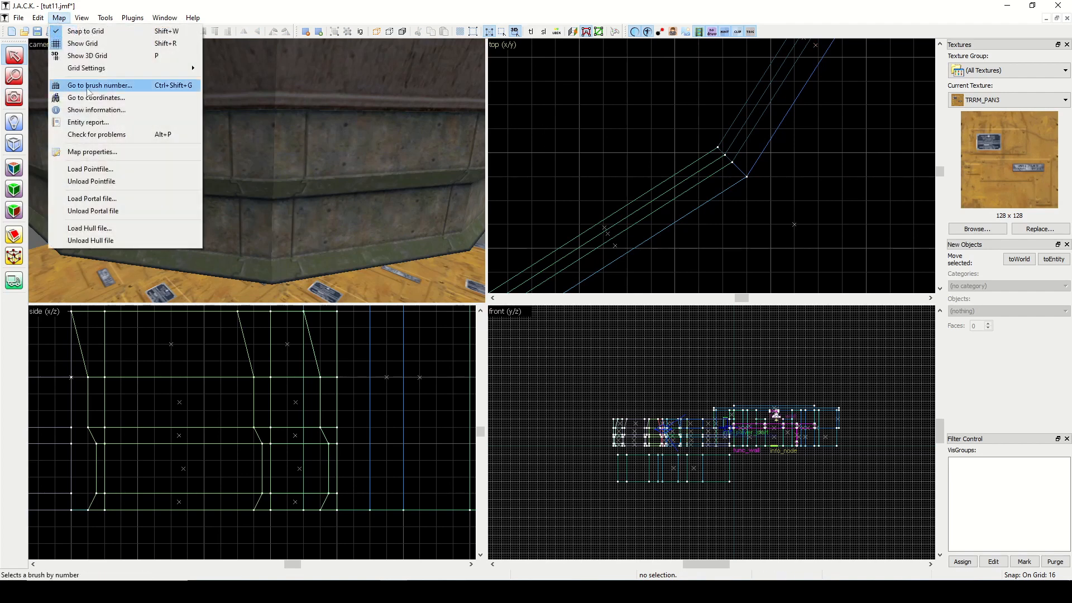
{"action": "left_click", "coordinate": [98, 136]}
{"action": "left_click", "coordinate": [556, 306]}
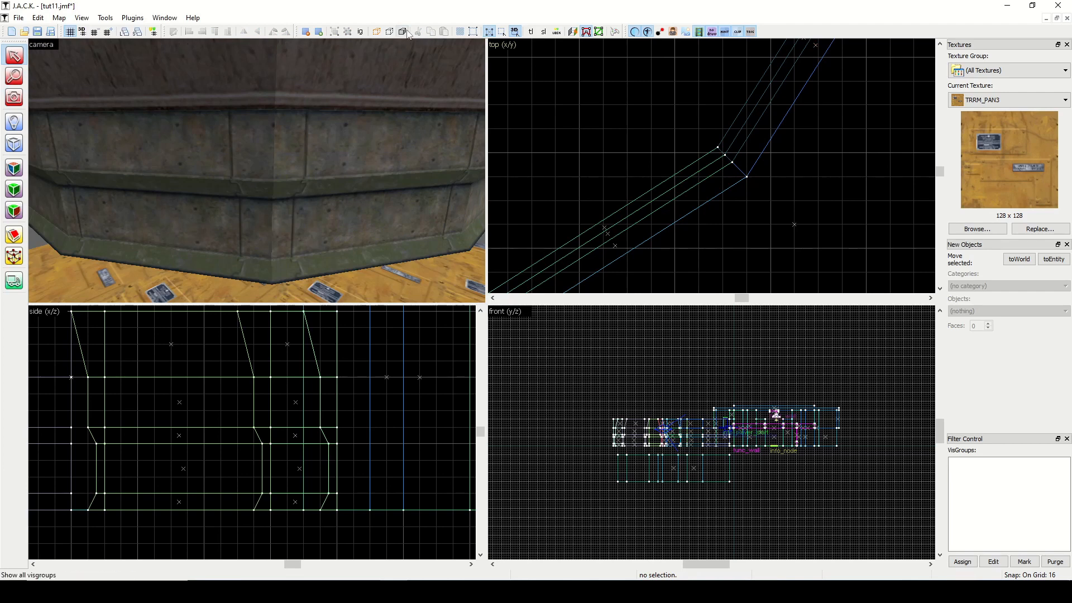
Show the hidden floor again and fly the camera to the joint between the second and third outer walls.
{"action": "left_click", "coordinate": [14, 97]}
{"action": "left_click_drag", "start_coordinate": [257, 169], "coordinate": [257, 170]}
{"action": "left_click", "coordinate": [14, 55]}
Stretch the second outer wall to 544 units long and skew it to a width of 352 units, extending it past the third wall.
{"action": "left_click", "coordinate": [167, 184]}
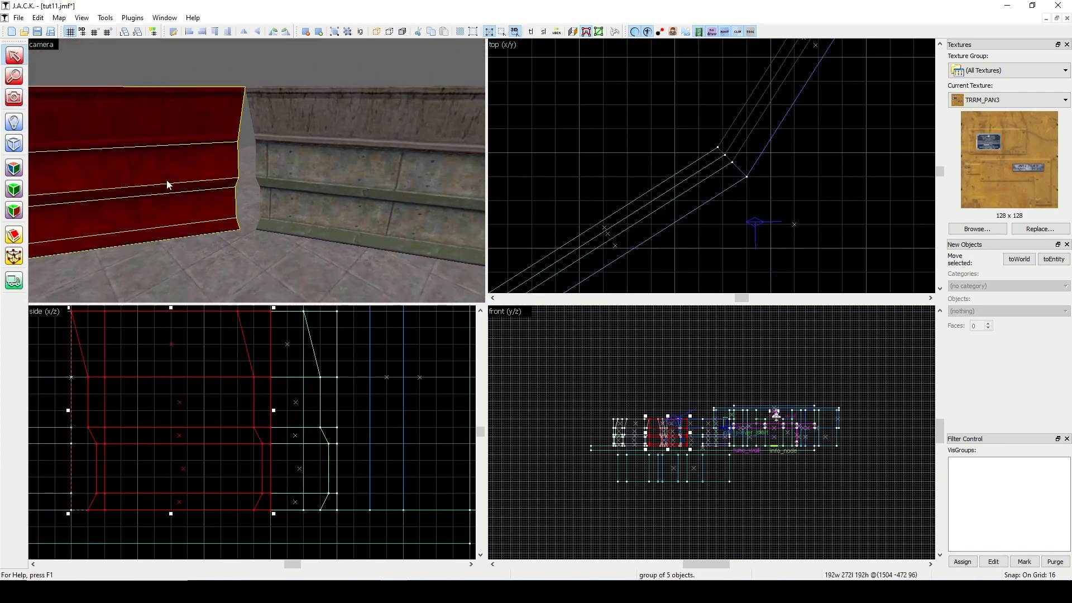
{"action": "scroll", "coordinate": [729, 170], "scroll_direction": "down", "scroll_amount": 4}
{"action": "scroll", "coordinate": [795, 202], "scroll_direction": "up", "scroll_amount": 9}
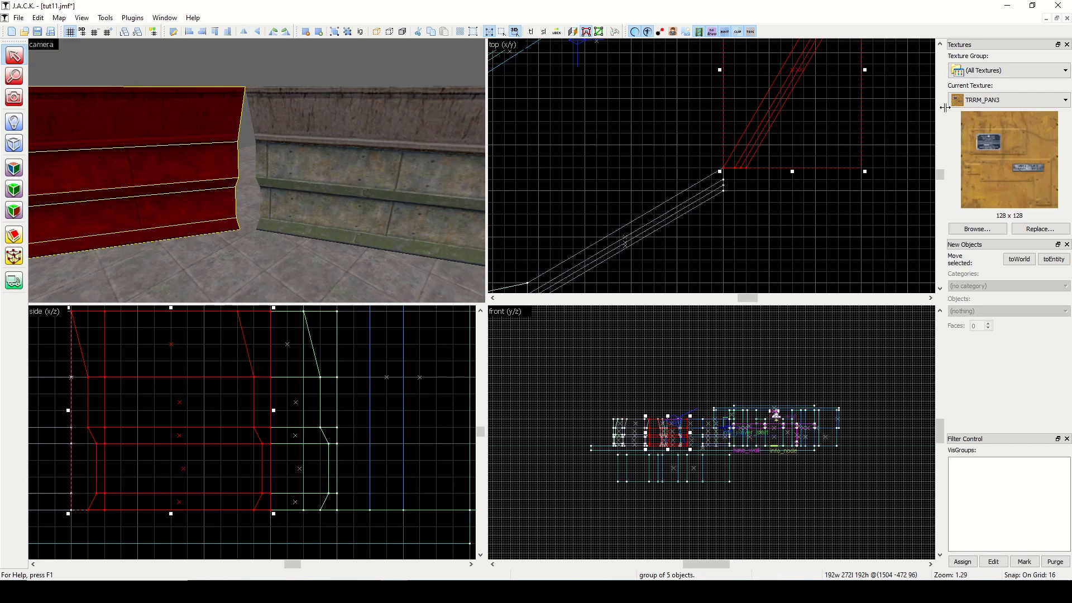
{"action": "left_click_drag", "start_coordinate": [938, 177], "coordinate": [942, 175]}
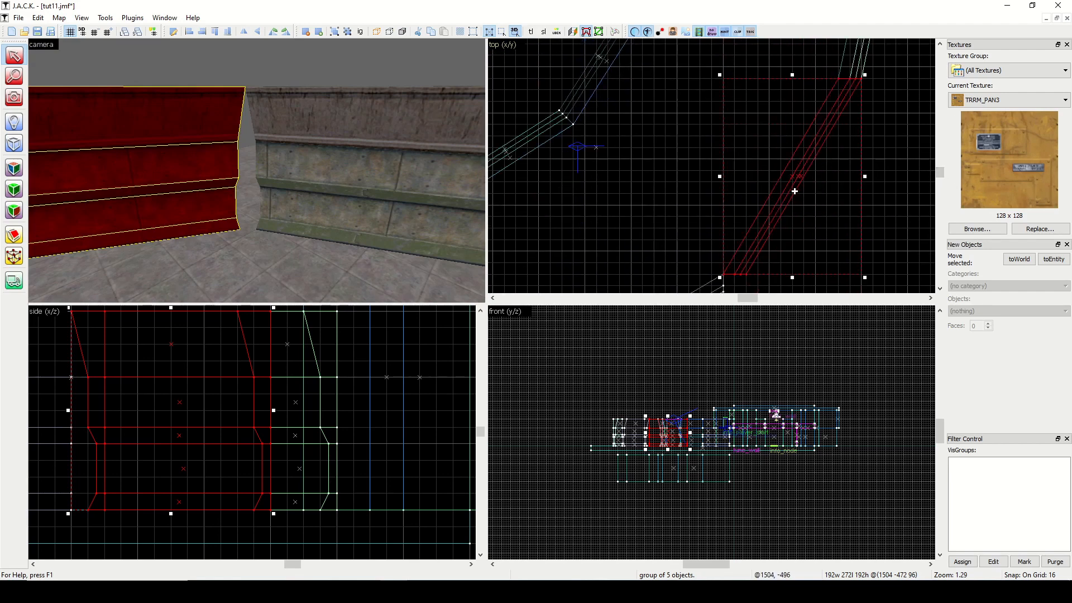
{"action": "scroll", "coordinate": [794, 196], "scroll_direction": "down", "scroll_amount": 3}
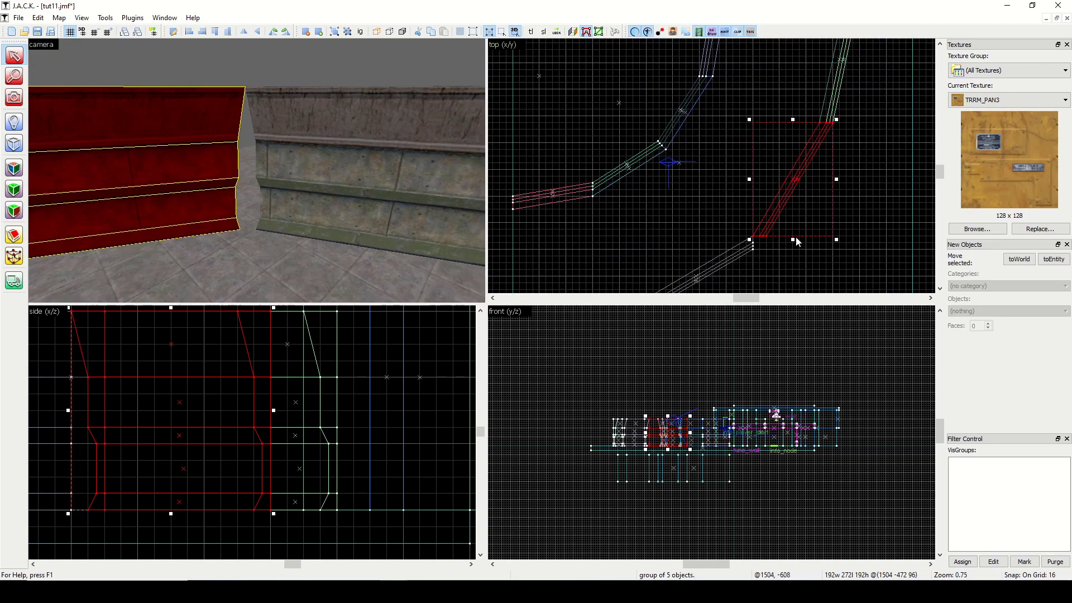
{"action": "mouse_move", "coordinate": [792, 240]}
{"action": "left_mouse_down"}
{"action": "mouse_move", "coordinate": [798, 299]}
{"action": "mouse_move", "coordinate": [802, 263]}
{"action": "mouse_move", "coordinate": [806, 290]}
{"action": "left_mouse_up"}
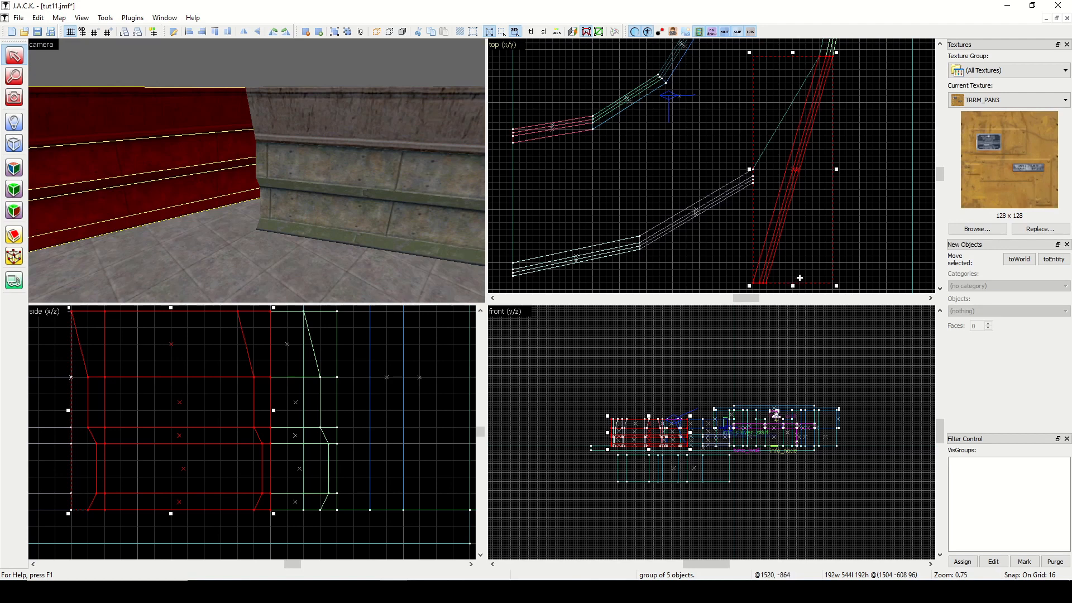
{"action": "mouse_move", "coordinate": [792, 286]}
{"action": "left_mouse_down"}
{"action": "mouse_move", "coordinate": [720, 282]}
{"action": "mouse_move", "coordinate": [732, 282]}
{"action": "left_mouse_up"}
Clip off the second outer wall's excess along a diagonal from the curve's centre to its joint with the third wall.
{"action": "scroll", "coordinate": [725, 111], "scroll_direction": "down", "scroll_amount": 4}
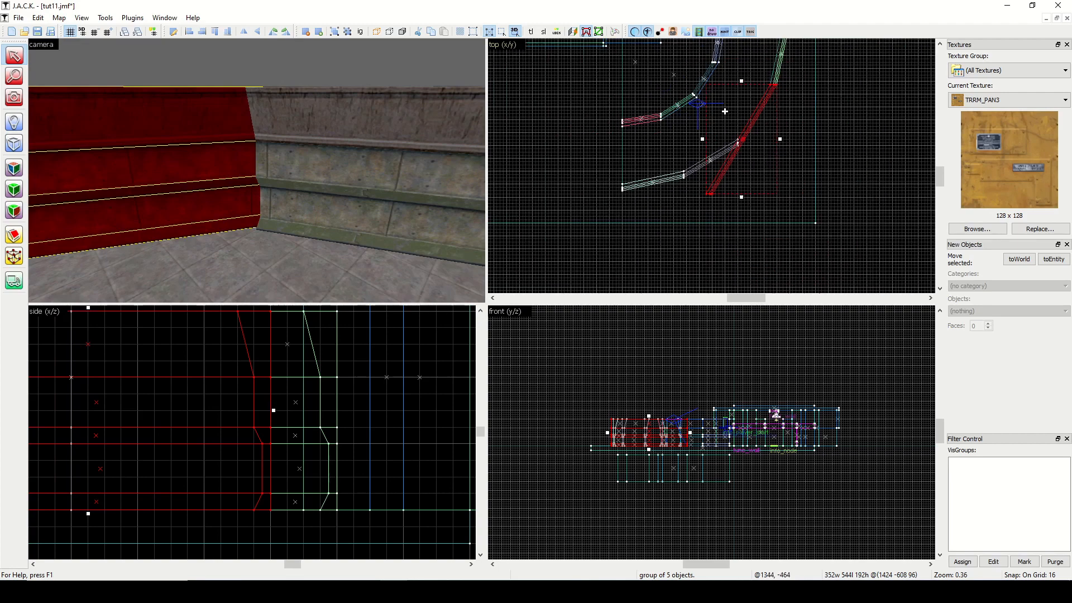
{"action": "left_click_drag", "start_coordinate": [939, 183], "coordinate": [939, 177]}
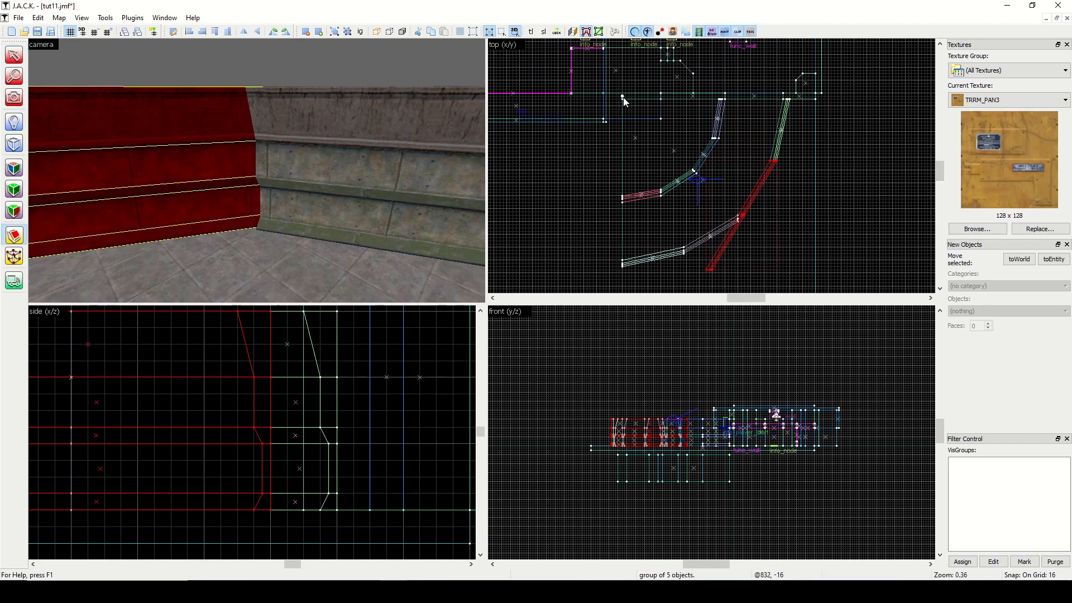
{"action": "left_click_drag", "start_coordinate": [623, 98], "coordinate": [756, 249]}
{"action": "scroll", "coordinate": [732, 211], "scroll_direction": "up", "scroll_amount": 9}
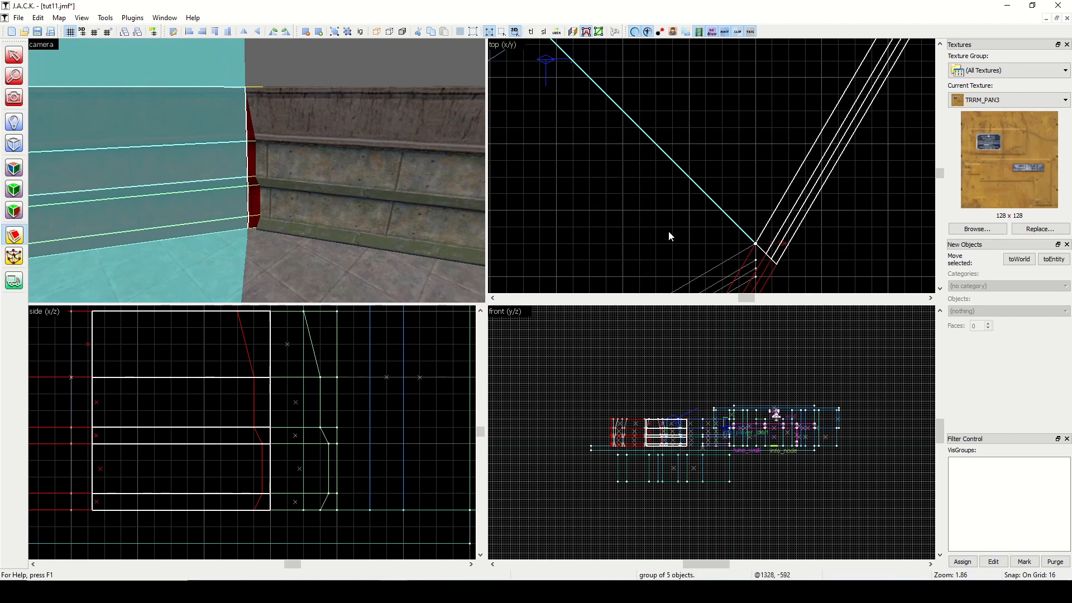
{"action": "key", "text": "Return"}
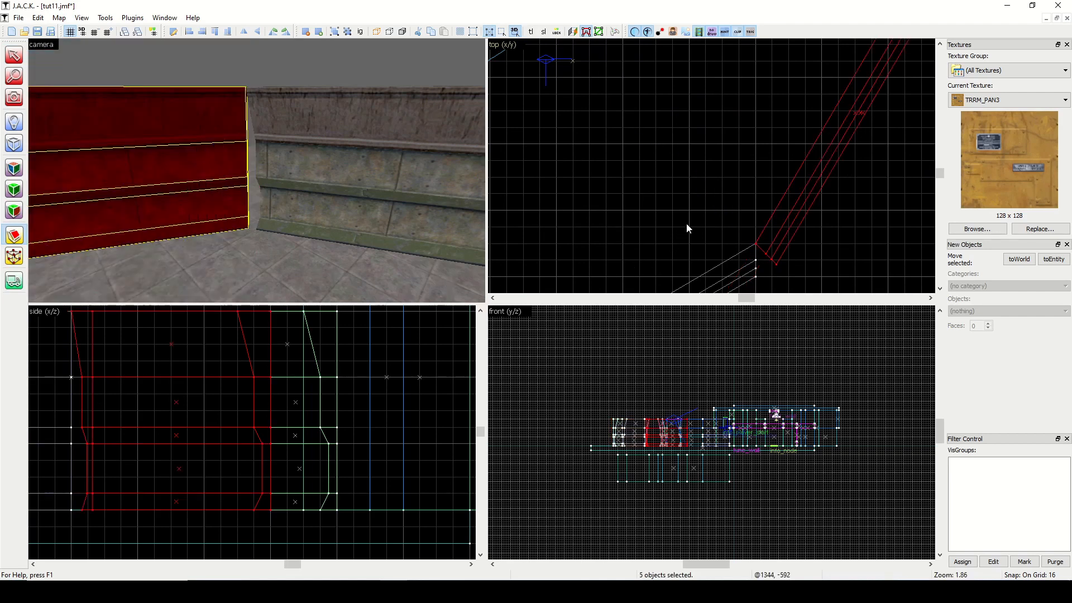
Check the map for problems after clipping the second outer wall.
{"action": "left_click", "coordinate": [58, 18]}
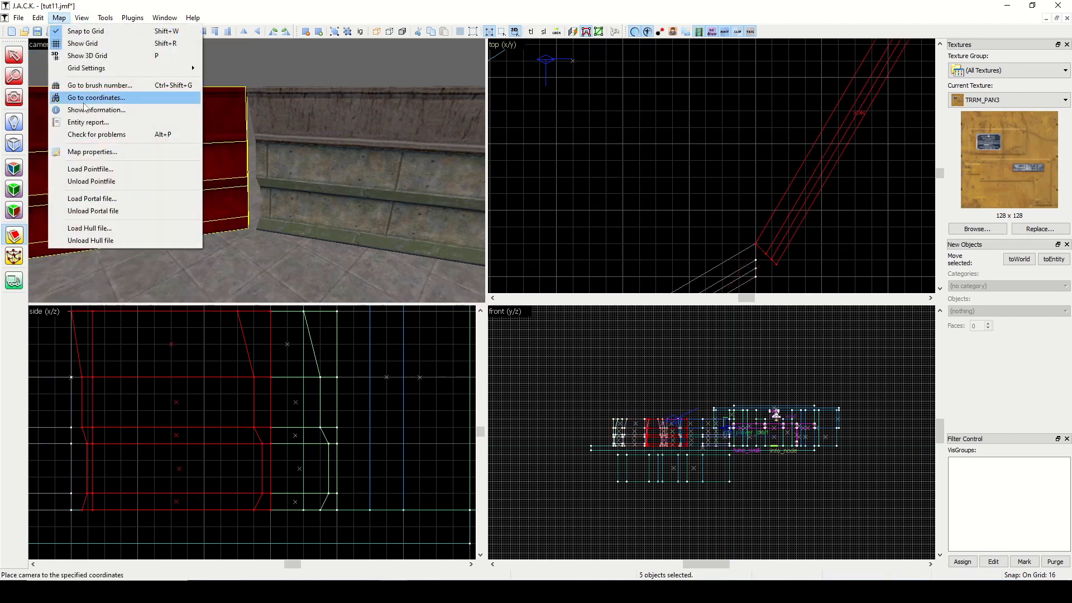
{"action": "left_click", "coordinate": [89, 134]}
{"action": "left_click", "coordinate": [551, 307]}
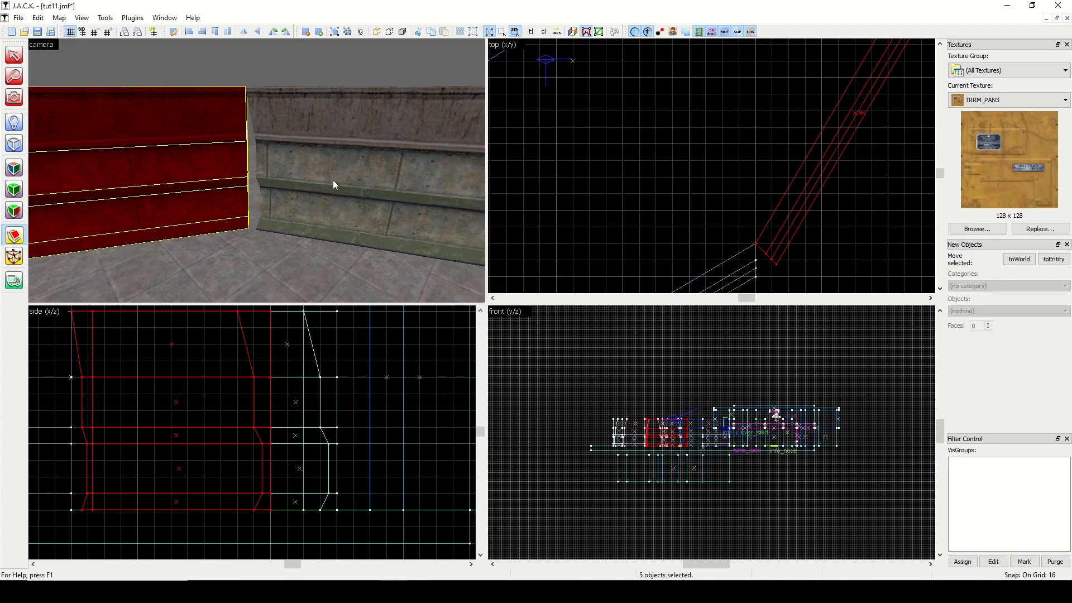
Stretch the third outer wall to 544 units wide and skew it to a depth of 352 units, extending it past the second wall.
{"action": "left_click", "coordinate": [16, 55]}
{"action": "left_click", "coordinate": [360, 169]}
{"action": "scroll", "coordinate": [763, 187], "scroll_direction": "down", "scroll_amount": 8}
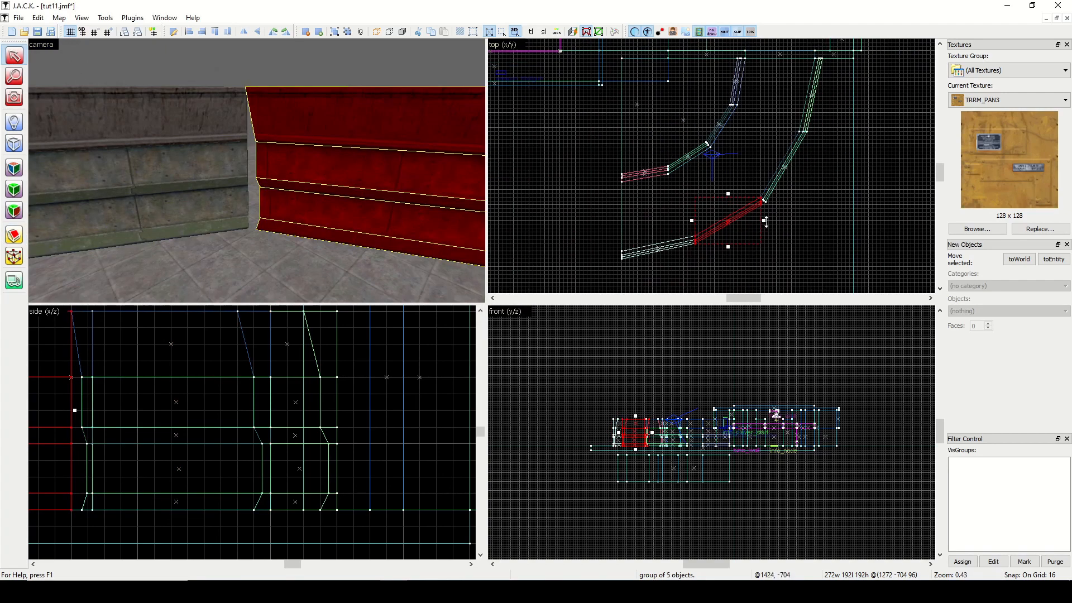
{"action": "left_click", "coordinate": [742, 215]}
{"action": "left_click_drag", "start_coordinate": [765, 220], "coordinate": [832, 221]}
{"action": "scroll", "coordinate": [806, 219], "scroll_direction": "up", "scroll_amount": 4}
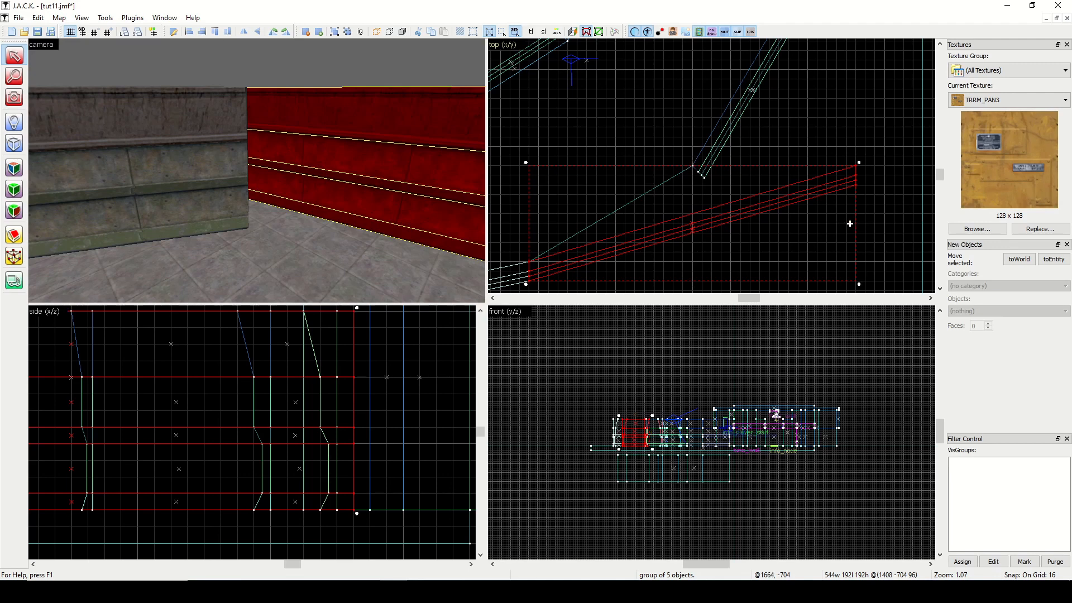
{"action": "left_click_drag", "start_coordinate": [859, 225], "coordinate": [876, 134]}
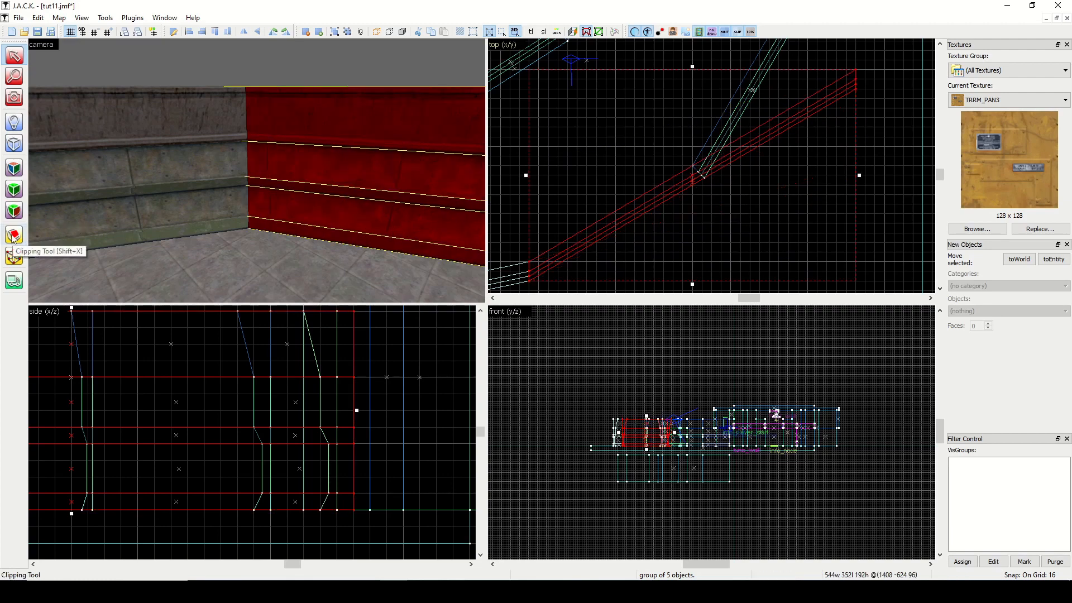
Clip off the third outer wall's excess along the centre-to-joint diagonal so it mitres against the second outer wall.
{"action": "scroll", "coordinate": [657, 183], "scroll_direction": "down", "scroll_amount": 4}
{"action": "scroll", "coordinate": [657, 183], "scroll_direction": "down", "scroll_amount": 2}
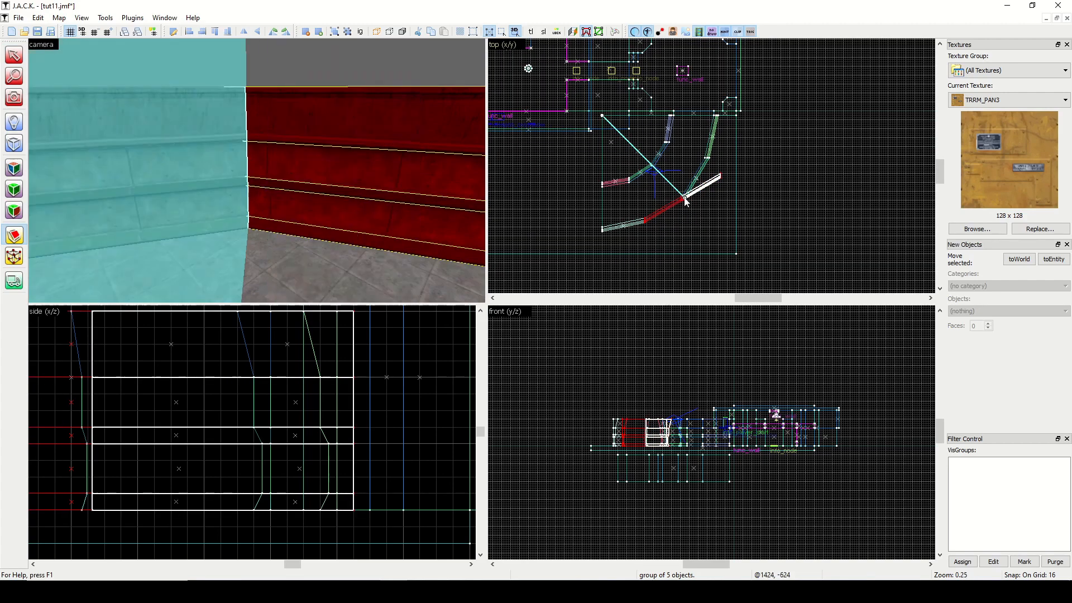
{"action": "scroll", "coordinate": [685, 200], "scroll_direction": "up", "scroll_amount": 3}
{"action": "scroll", "coordinate": [687, 201], "scroll_direction": "up", "scroll_amount": 4}
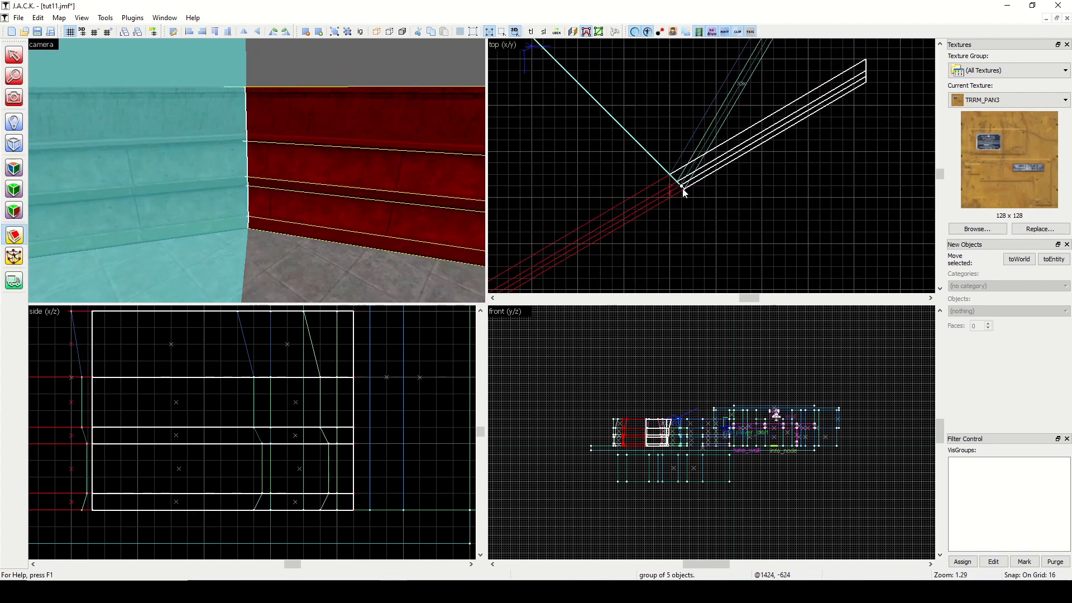
{"action": "left_click", "coordinate": [14, 237]}
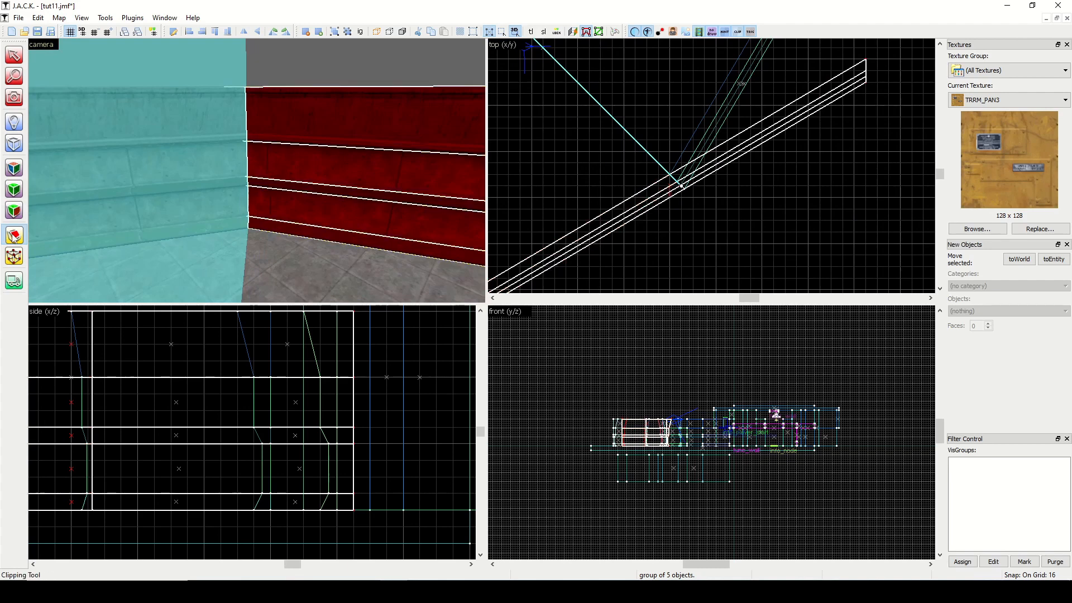
{"action": "key", "text": "Return"}
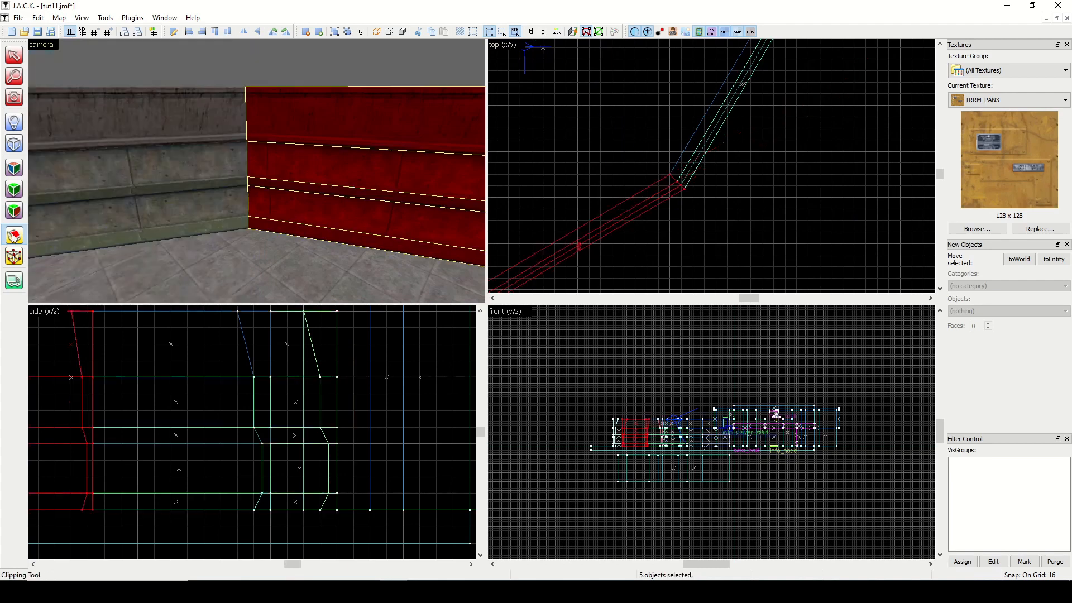
Clear the selection, check the map for problems and view both curved walls from above.
{"action": "left_click", "coordinate": [99, 68]}
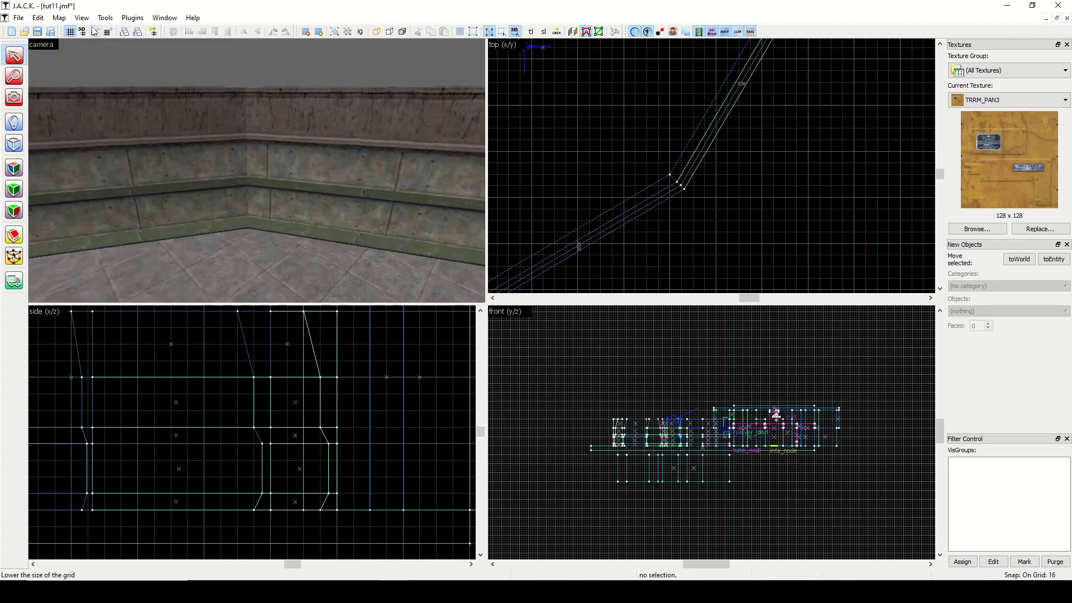
{"action": "left_click", "coordinate": [58, 18]}
{"action": "left_click", "coordinate": [70, 135]}
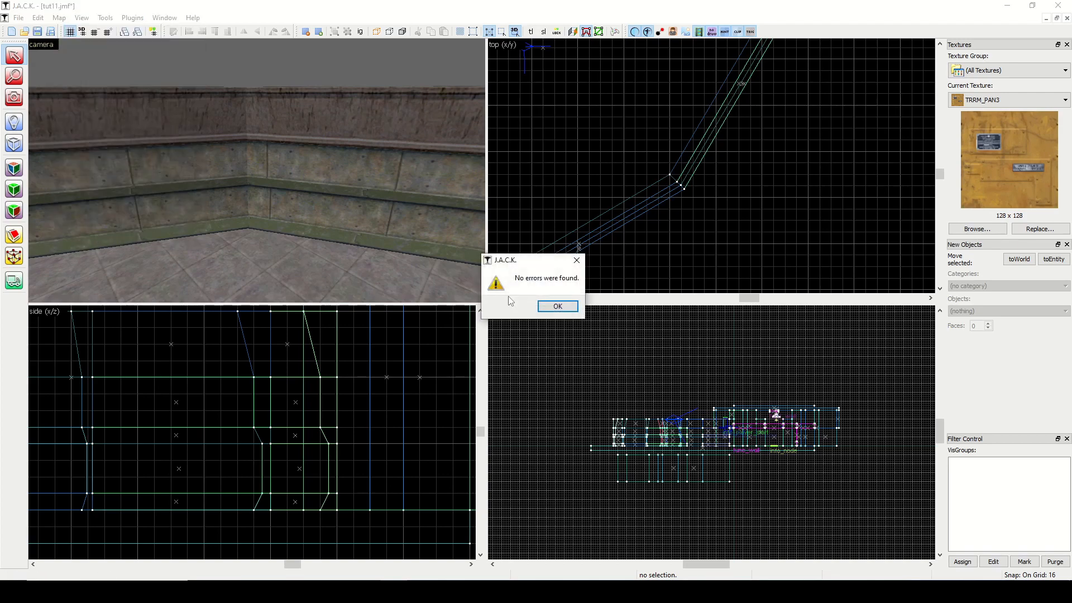
{"action": "left_click", "coordinate": [552, 307]}
{"action": "left_click", "coordinate": [14, 98]}
{"action": "left_click_drag", "start_coordinate": [61, 109], "coordinate": [257, 171]}
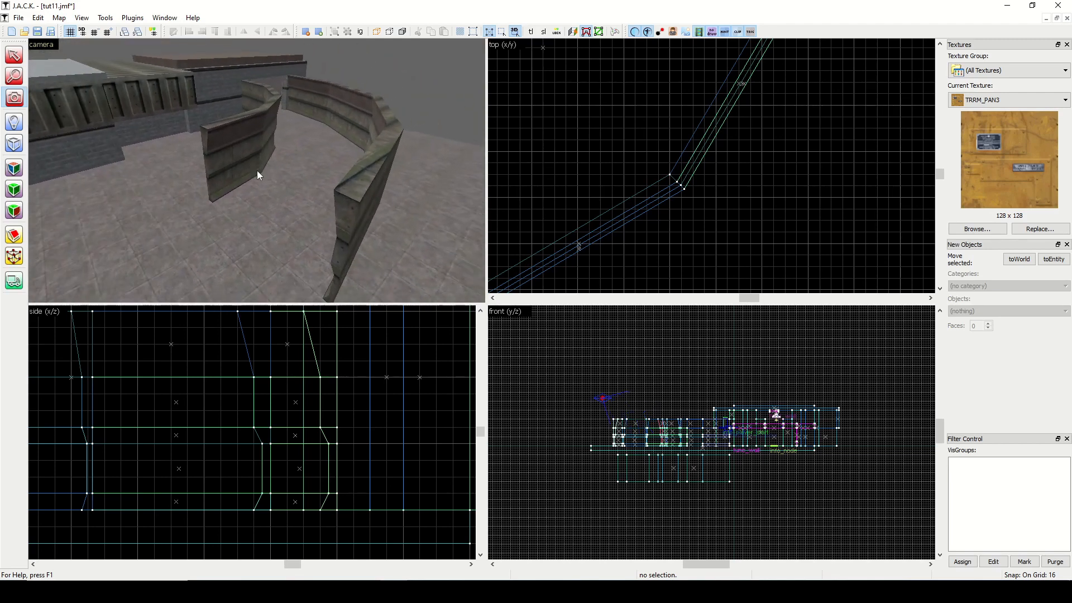
Copy the roof slab of the neighbouring building to a position over the curved path.
{"action": "left_click", "coordinate": [17, 55]}
{"action": "left_click", "coordinate": [215, 61]}
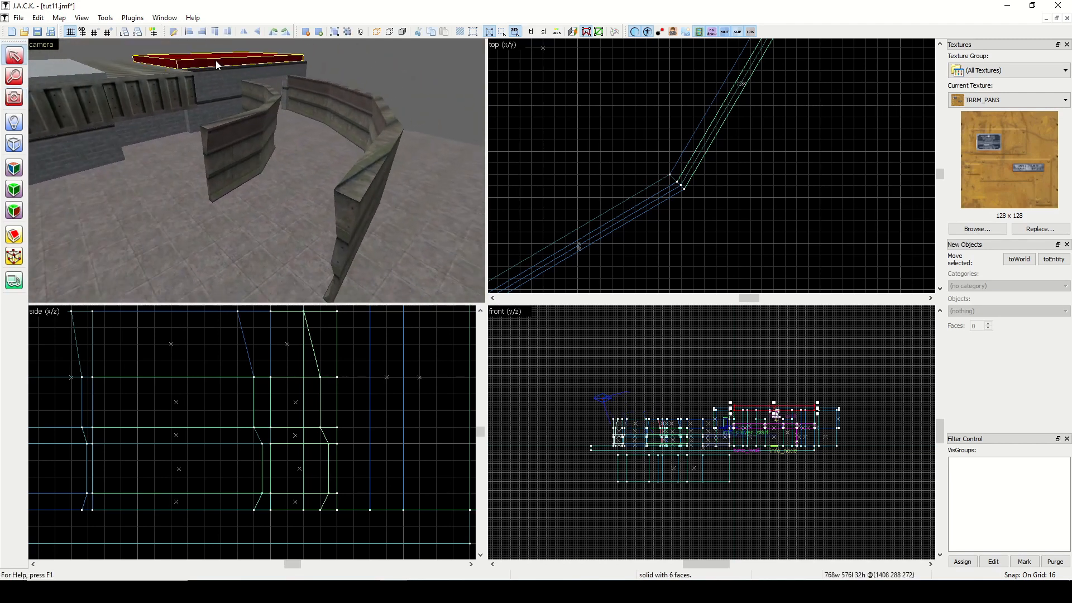
{"action": "scroll", "coordinate": [554, 156], "scroll_direction": "down", "scroll_amount": 4}
{"action": "scroll", "coordinate": [577, 157], "scroll_direction": "down", "scroll_amount": 2}
{"action": "scroll", "coordinate": [520, 127], "scroll_direction": "up", "scroll_amount": 3}
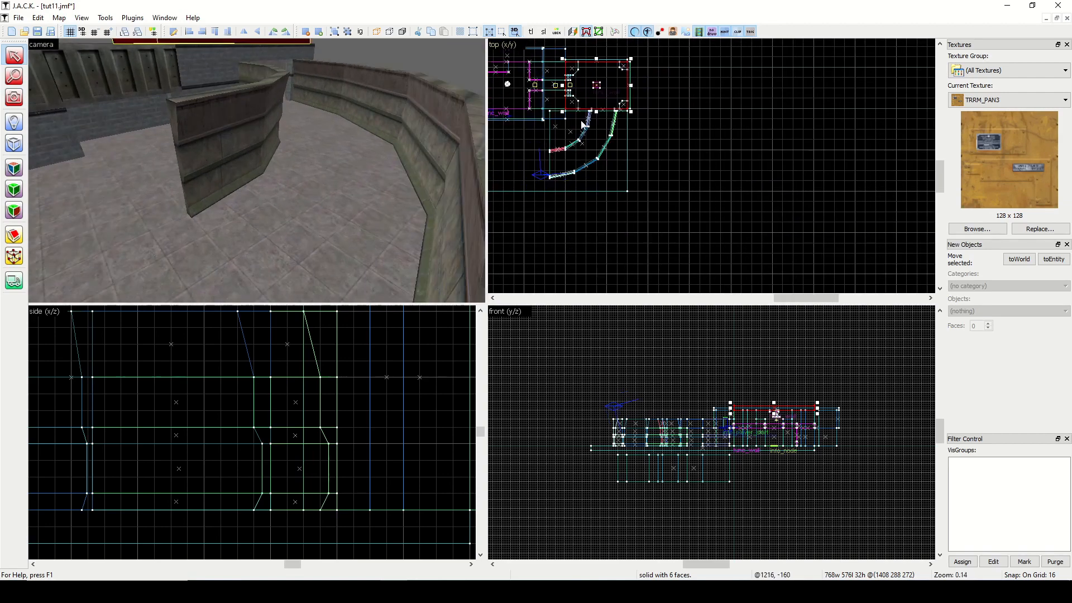
Resize the copied roof slab to 832 by 832 units so it covers both curved walls, and clear the selection.
{"action": "scroll", "coordinate": [584, 124], "scroll_direction": "up", "scroll_amount": 2}
{"action": "left_click_drag", "start_coordinate": [609, 91], "coordinate": [584, 174]}
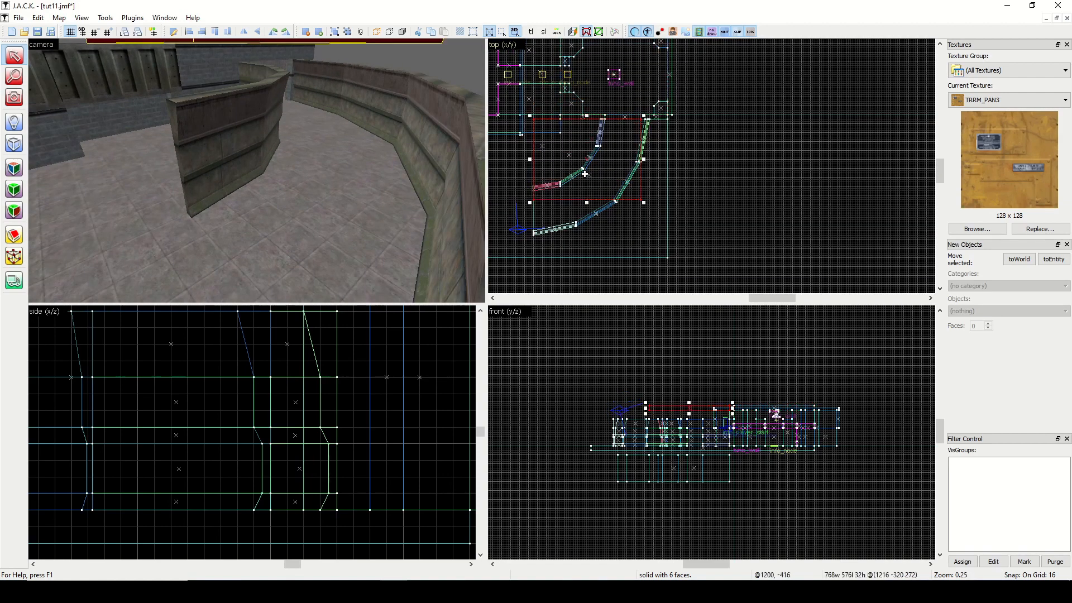
{"action": "scroll", "coordinate": [644, 182], "scroll_direction": "up", "scroll_amount": 3}
{"action": "left_click_drag", "start_coordinate": [646, 151], "coordinate": [658, 152]}
{"action": "left_click_drag", "start_coordinate": [554, 226], "coordinate": [571, 273]}
{"action": "left_click_drag", "start_coordinate": [761, 300], "coordinate": [713, 257]}
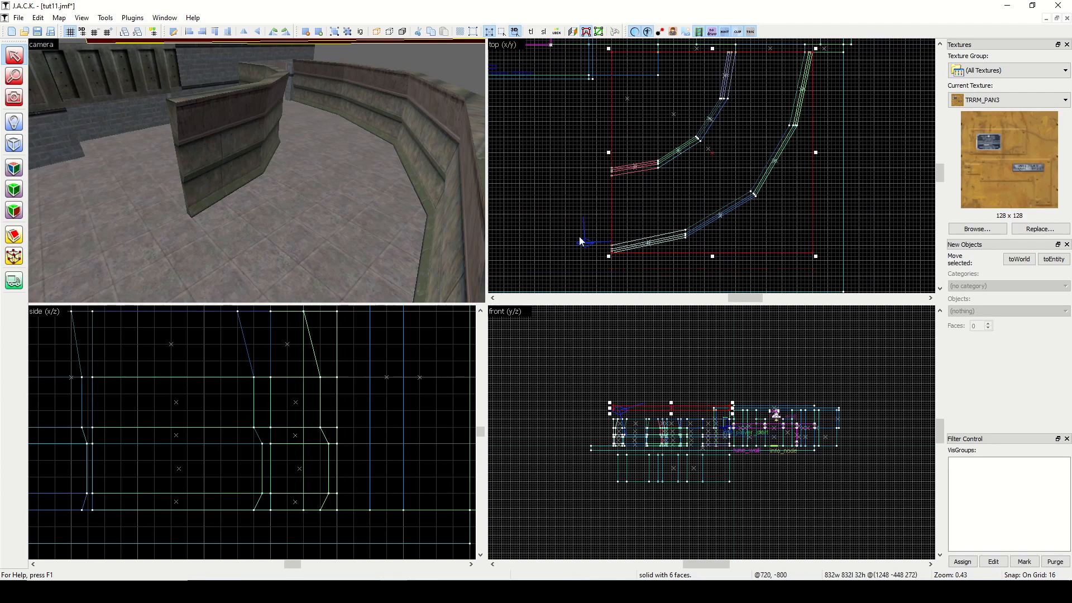
{"action": "left_click", "coordinate": [587, 211]}
Lower the new roof slab until it rests on the tops of the curved walls.
{"action": "left_click", "coordinate": [15, 98]}
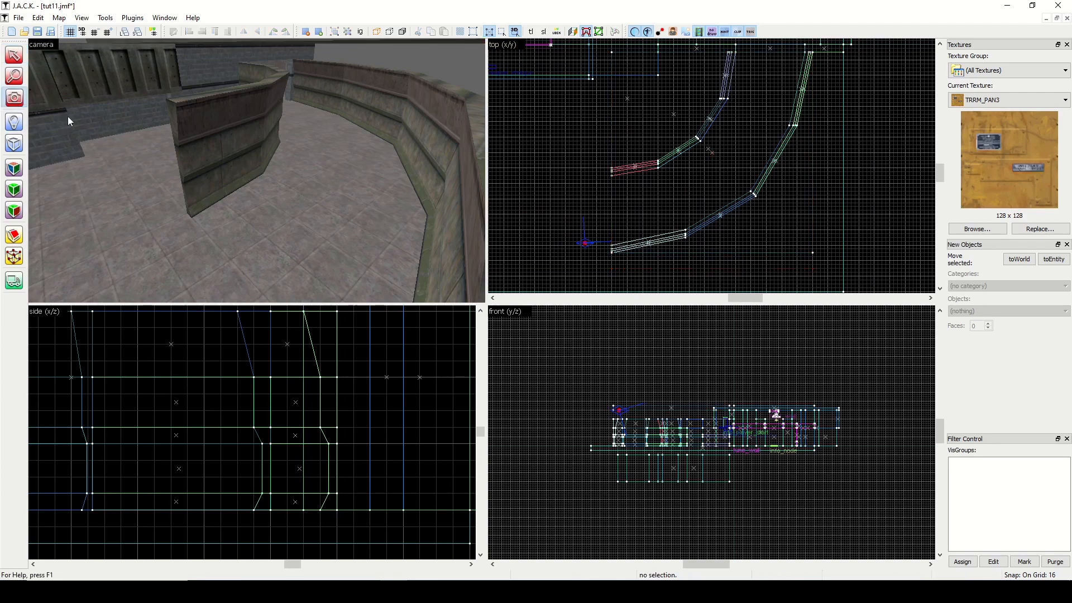
{"action": "left_click_drag", "start_coordinate": [69, 117], "coordinate": [256, 170]}
{"action": "key", "text": "w"}
{"action": "key", "text": "s"}
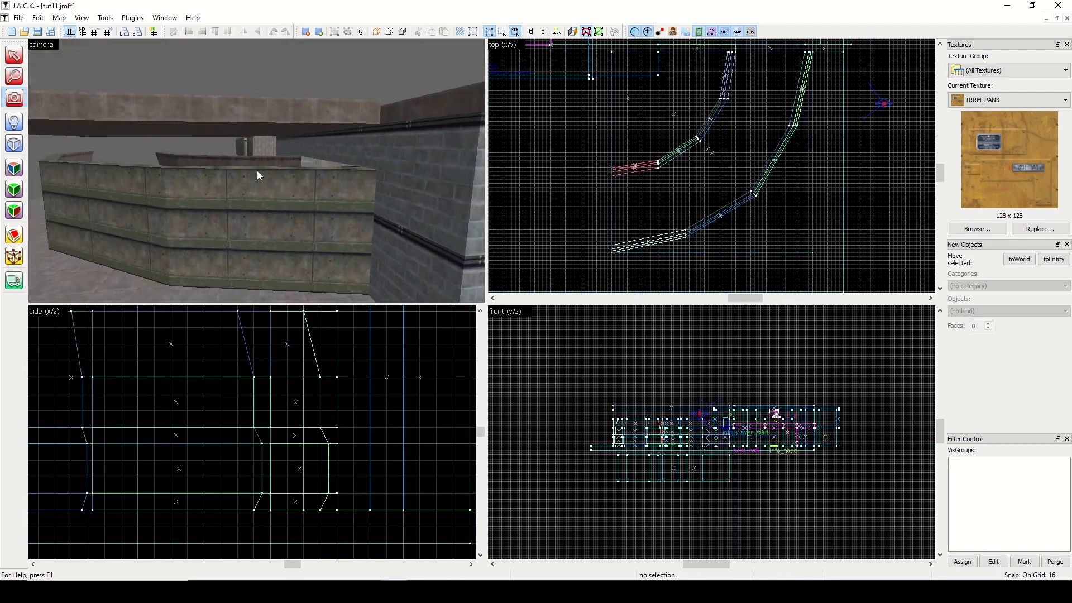
{"action": "key", "text": "shift+s"}
{"action": "left_click", "coordinate": [193, 113]}
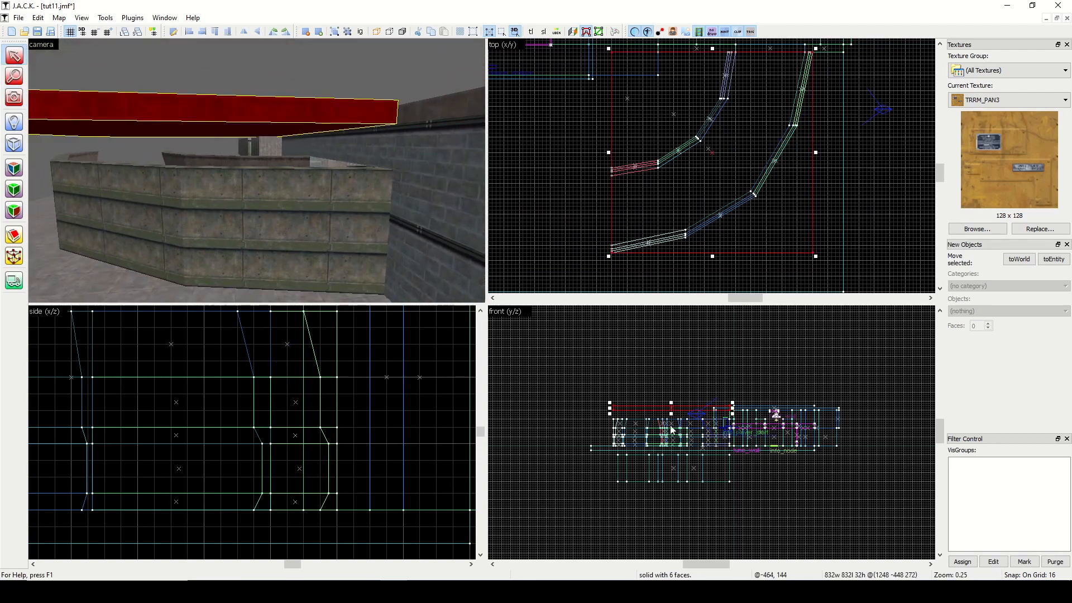
{"action": "key", "text": "Down"}
{"action": "key", "text": "Down"}
{"action": "key", "text": "Escape"}
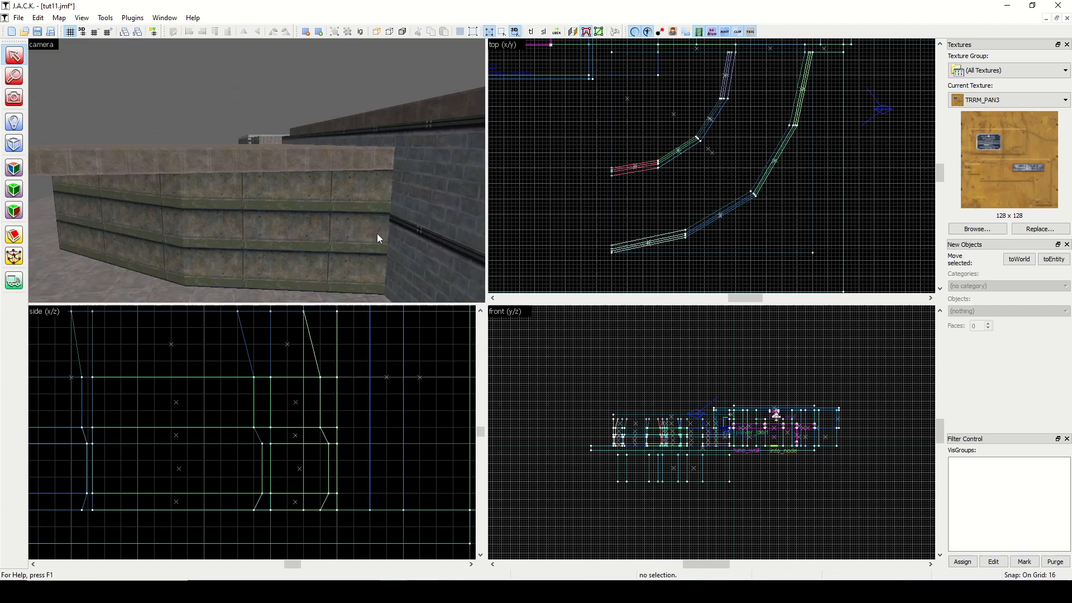
View the open end of the curved path and choose the C1A3_DR1 door texture.
{"action": "left_click", "coordinate": [18, 97]}
{"action": "key", "text": "w"}
{"action": "left_click_drag", "start_coordinate": [256, 171], "coordinate": [258, 174]}
{"action": "key", "text": "w"}
{"action": "key", "text": "a"}
{"action": "left_click", "coordinate": [971, 228]}
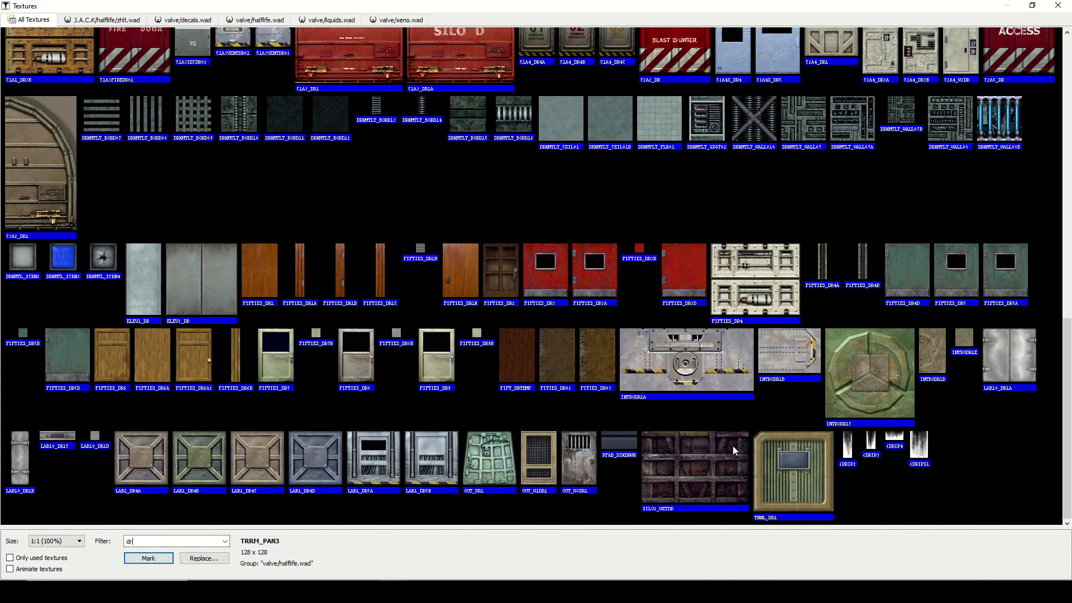
{"action": "double_click", "coordinate": [354, 60]}
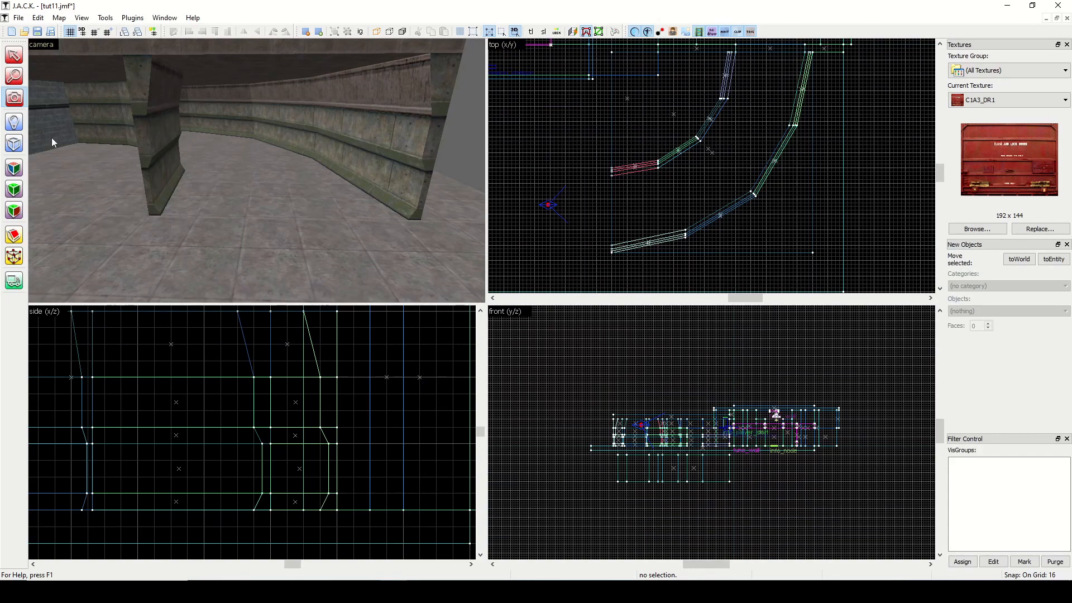
Create a door block 32 by 256 units and 192 units high across the open end of the curved path.
{"action": "left_click", "coordinate": [14, 144]}
{"action": "scroll", "coordinate": [559, 230], "scroll_direction": "up", "scroll_amount": 2}
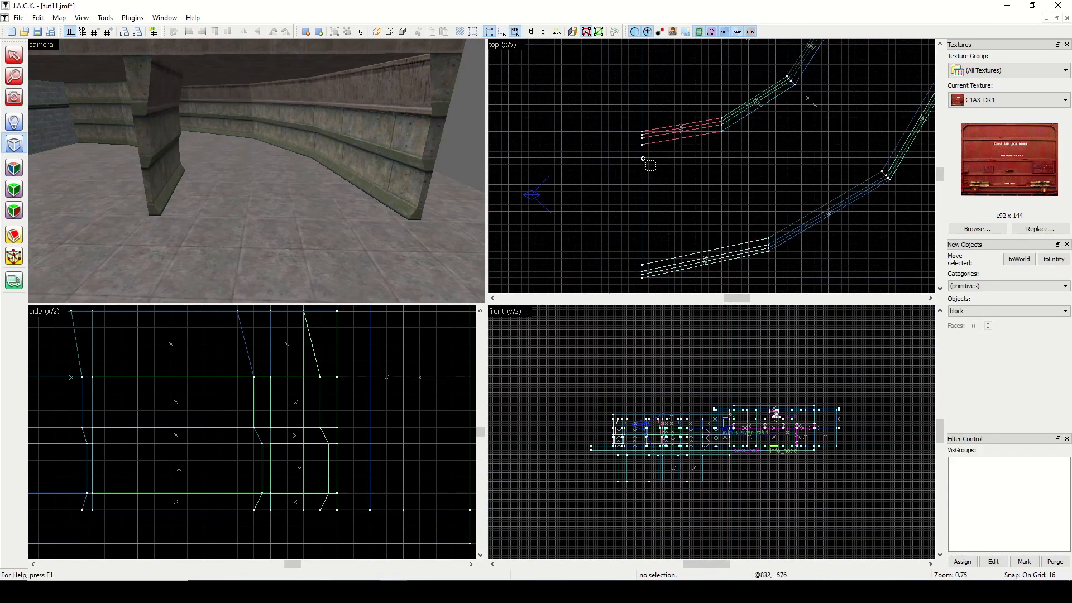
{"action": "left_click_drag", "start_coordinate": [642, 152], "coordinate": [625, 261]}
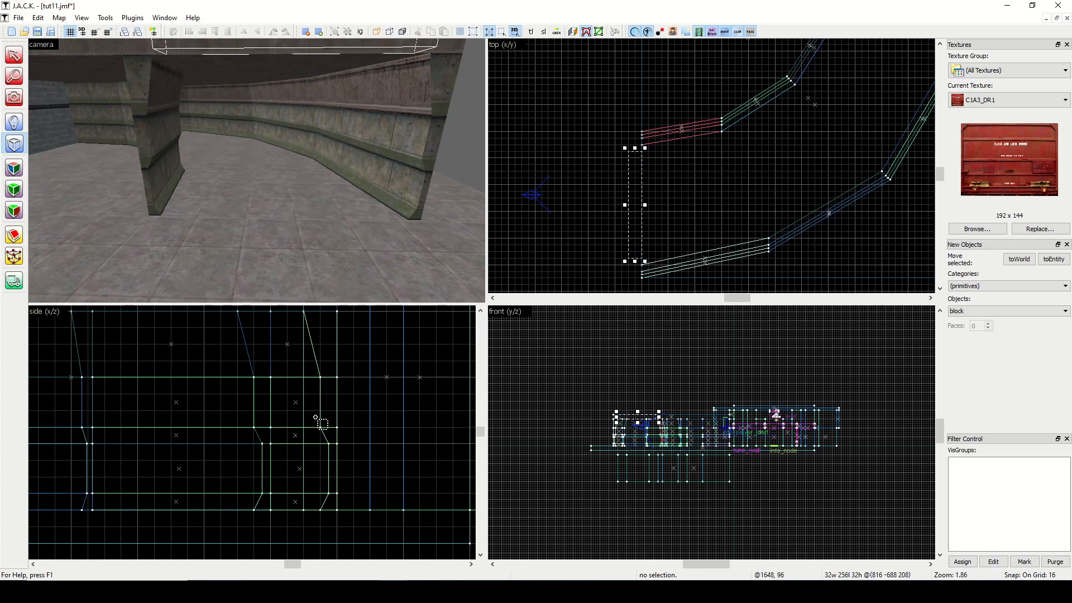
{"action": "key", "text": "ctrl+e"}
{"action": "scroll", "coordinate": [262, 431], "scroll_direction": "down", "scroll_amount": 5}
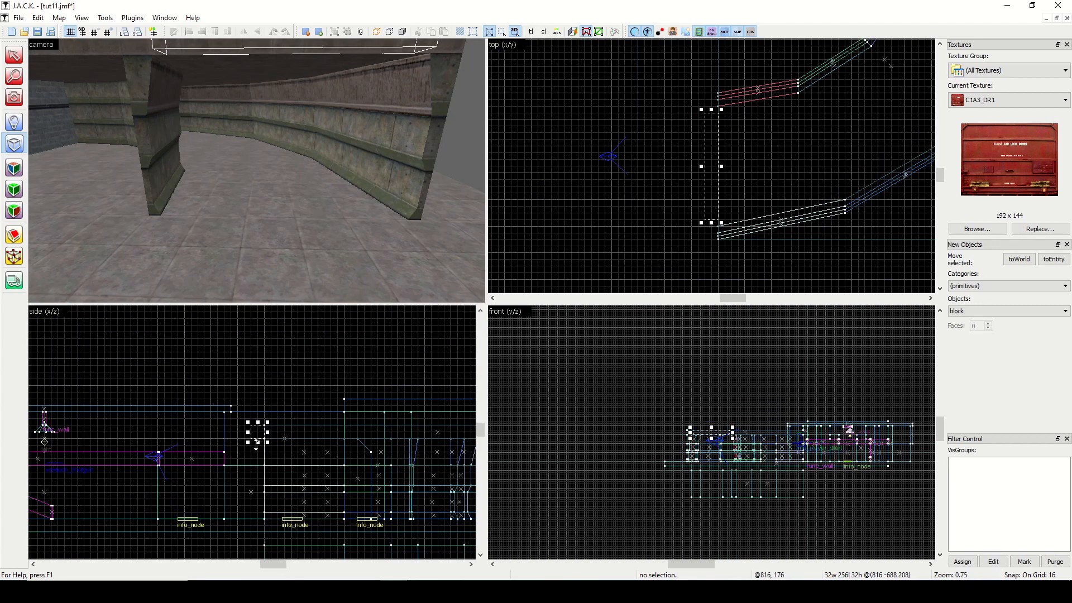
{"action": "left_click_drag", "start_coordinate": [258, 442], "coordinate": [258, 524]}
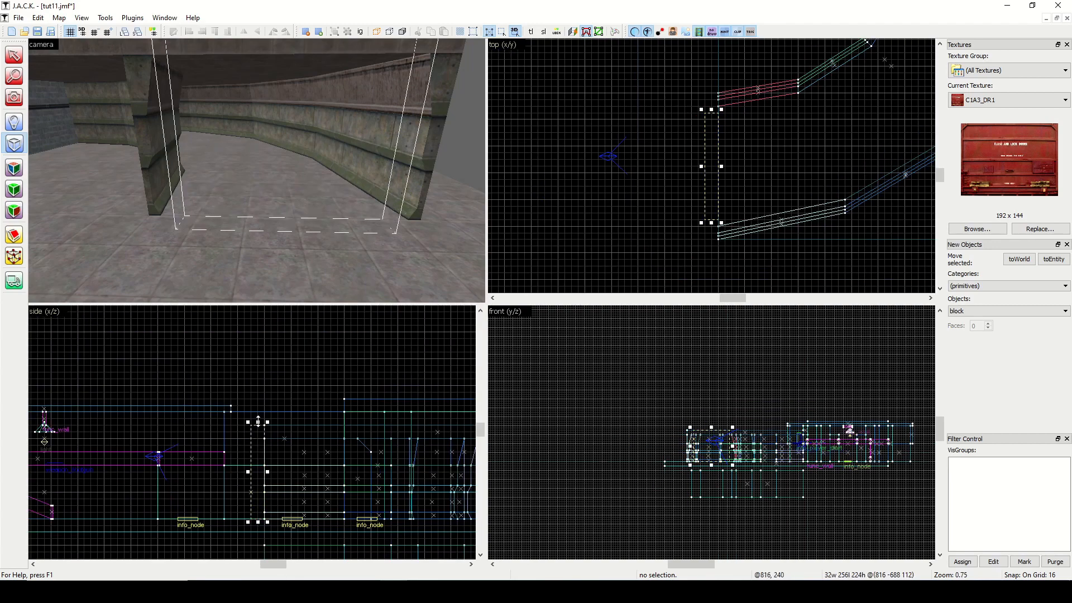
{"action": "left_click_drag", "start_coordinate": [258, 422], "coordinate": [257, 431]}
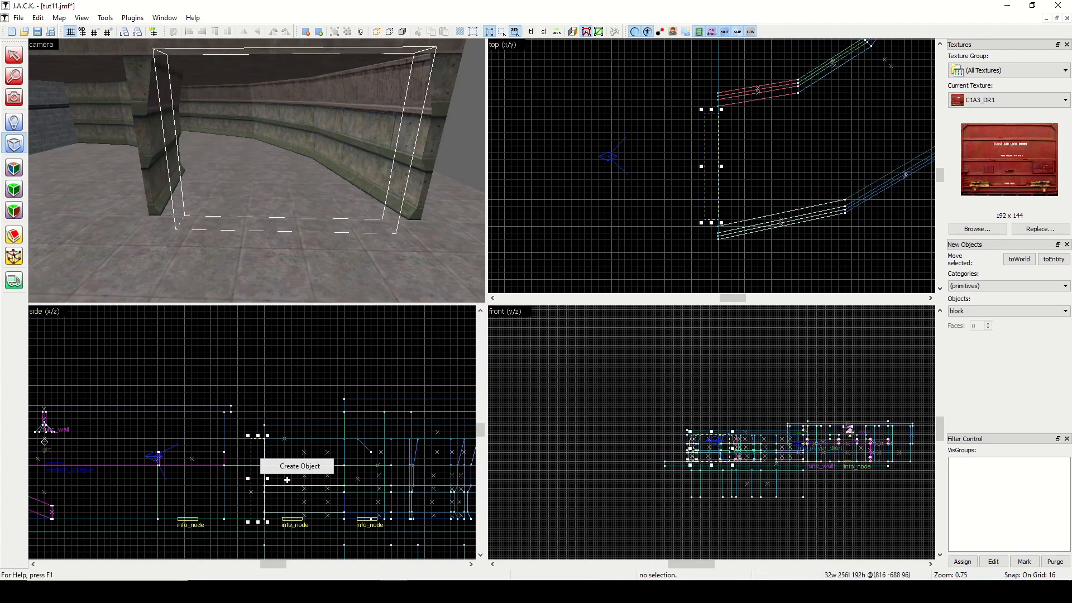
{"action": "right_click", "coordinate": [255, 466]}
{"action": "left_click", "coordinate": [270, 473]}
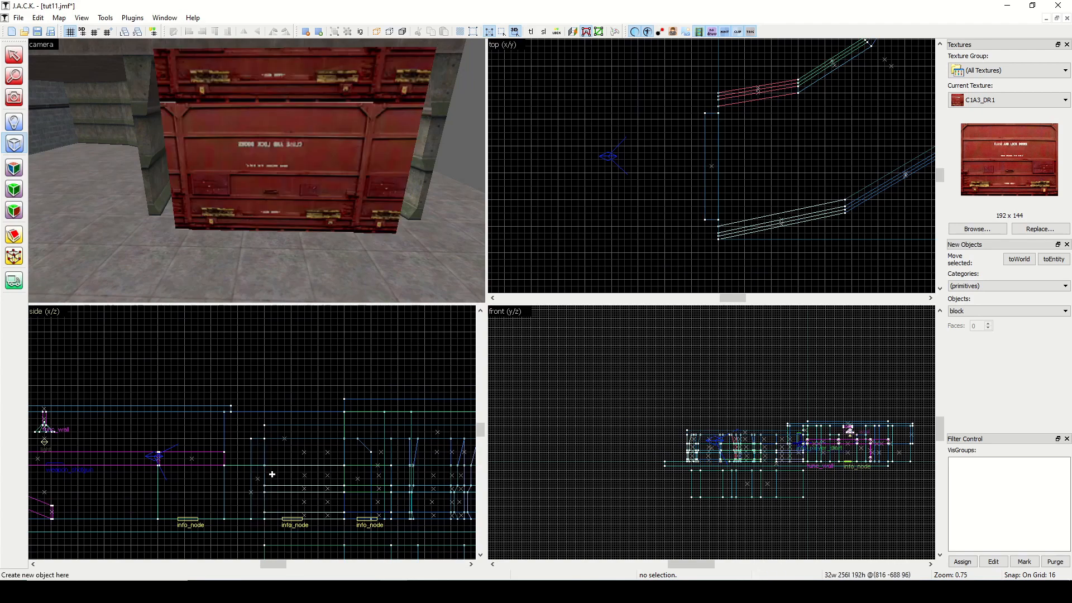
Fit the C1A3_DR1 texture to the door block's face that looks into the path.
{"action": "left_click", "coordinate": [18, 101]}
{"action": "key", "text": "w"}
{"action": "mouse_move", "coordinate": [73, 161]}
{"action": "left_mouse_down"}
{"action": "mouse_move", "coordinate": [257, 171]}
{"action": "mouse_move", "coordinate": [73, 161]}
{"action": "left_mouse_up"}
{"action": "key", "text": "s"}
{"action": "left_click", "coordinate": [14, 167]}
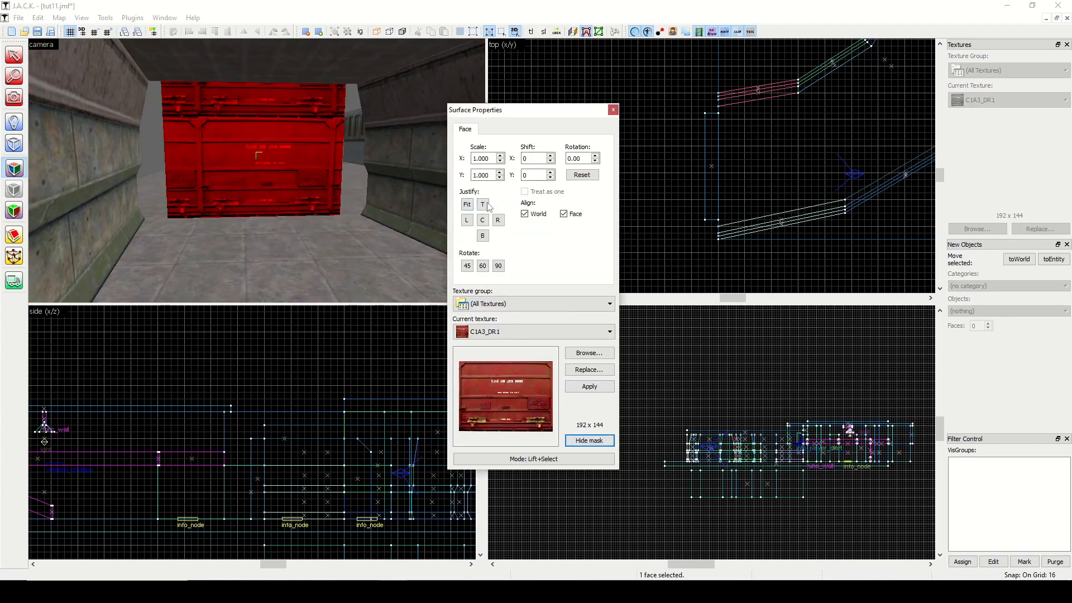
{"action": "left_click", "coordinate": [466, 204]}
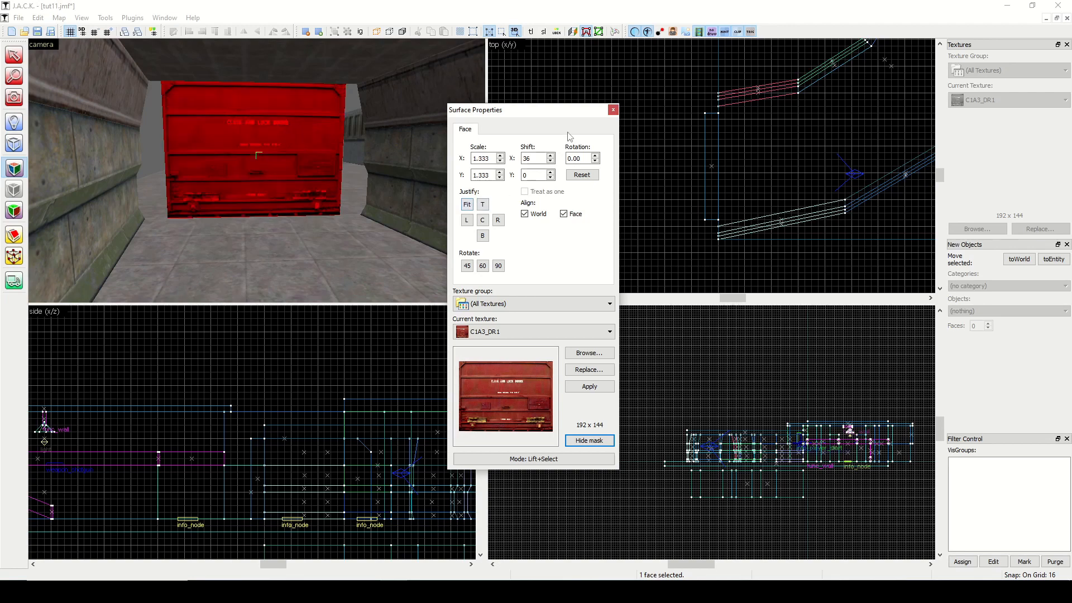
{"action": "left_click", "coordinate": [613, 110]}
Filter the textures by "tnnl" and choose TNNL_W5.
{"action": "left_click", "coordinate": [976, 230]}
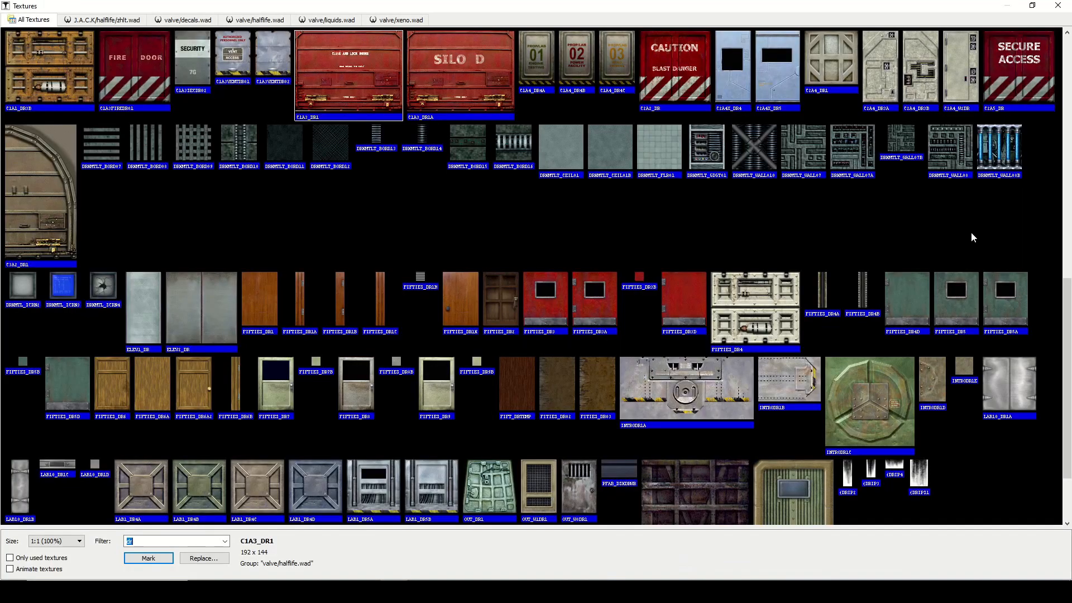
{"action": "type", "text": "tnnl"}
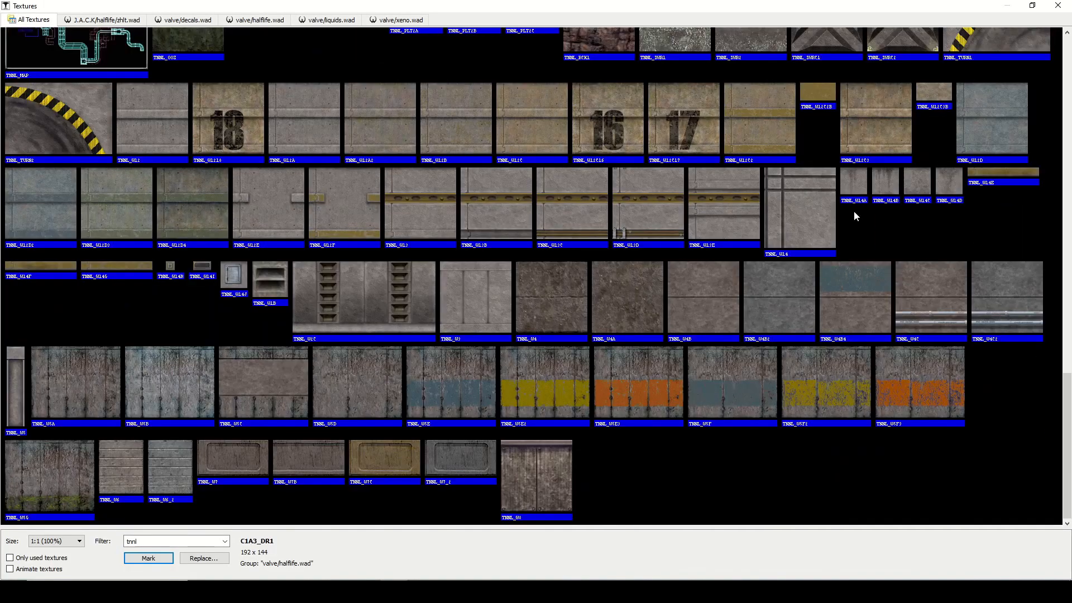
{"action": "double_click", "coordinate": [19, 373]}
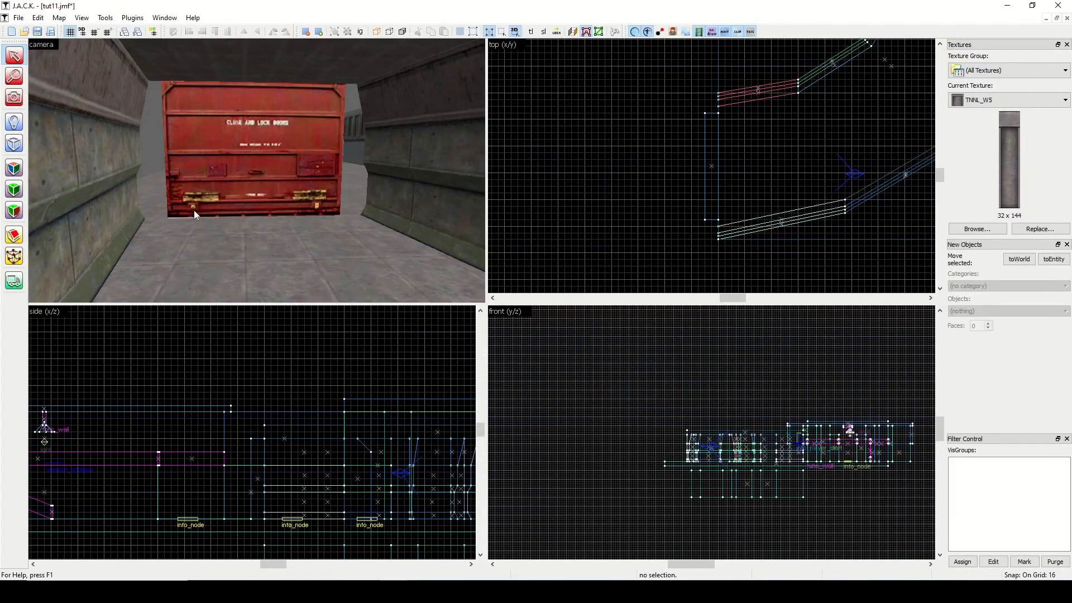
Create a 48 by 48 unit pillar, 192 units high, between the door block and the outer wall's end.
{"action": "left_click", "coordinate": [14, 144]}
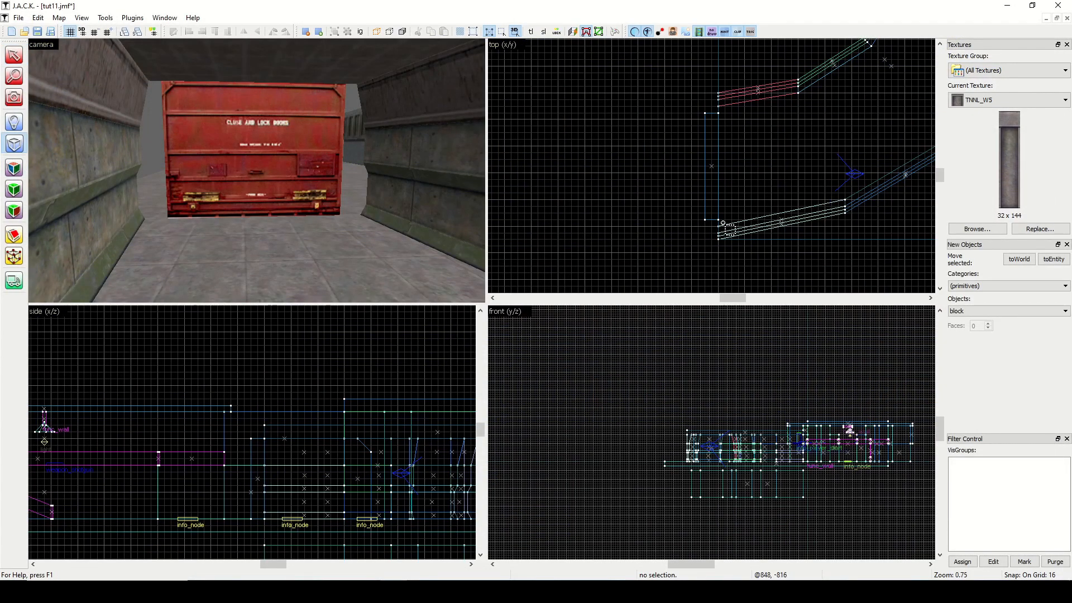
{"action": "left_click_drag", "start_coordinate": [726, 219], "coordinate": [707, 239]}
{"action": "left_click_drag", "start_coordinate": [706, 239], "coordinate": [705, 233]}
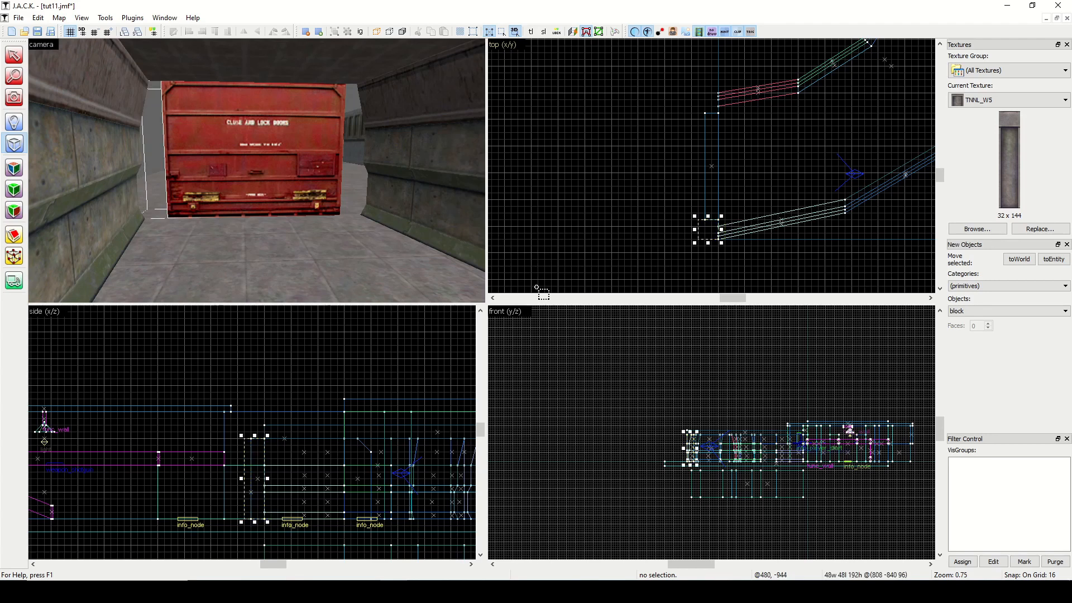
{"action": "right_click", "coordinate": [701, 233]}
{"action": "left_click", "coordinate": [731, 235]}
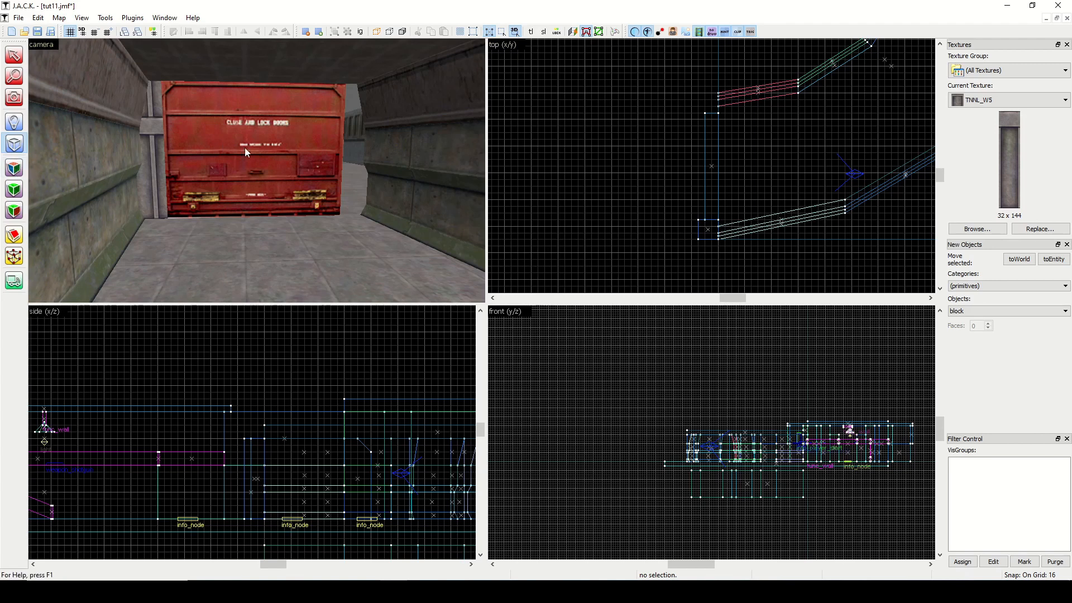
Shift the door block one 16-unit grid step away from the path so it sits recessed behind the pillar.
{"action": "left_click", "coordinate": [14, 55]}
{"action": "left_click", "coordinate": [246, 114]}
{"action": "key", "text": "Left"}
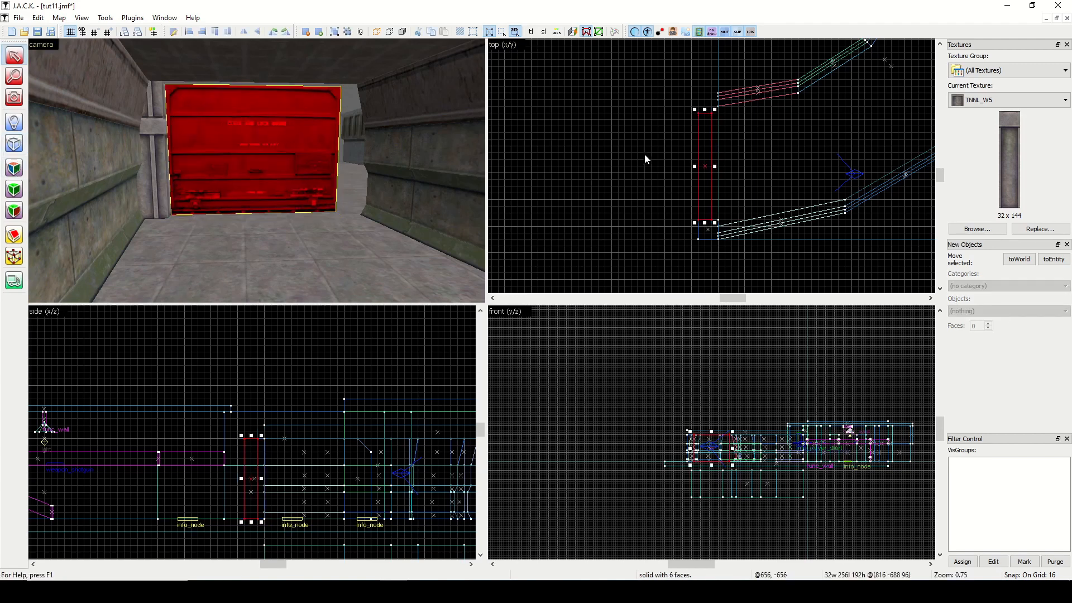
{"action": "key", "text": "Escape"}
Fit the TNNL_W5 texture to the pillar's two faces visible from inside the path.
{"action": "left_click", "coordinate": [14, 97]}
{"action": "scroll", "coordinate": [196, 132], "scroll_direction": "up", "scroll_amount": 4}
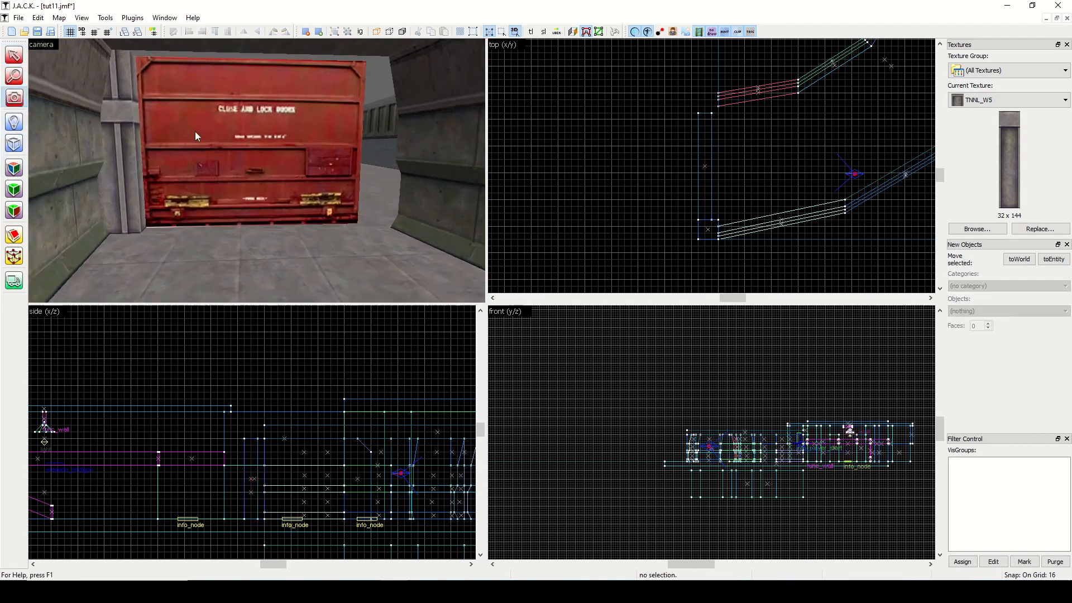
{"action": "left_click_drag", "start_coordinate": [195, 132], "coordinate": [256, 170]}
{"action": "right_click_drag", "start_coordinate": [257, 171], "coordinate": [257, 171]}
{"action": "left_click", "coordinate": [14, 167]}
{"action": "left_click", "coordinate": [176, 138]}
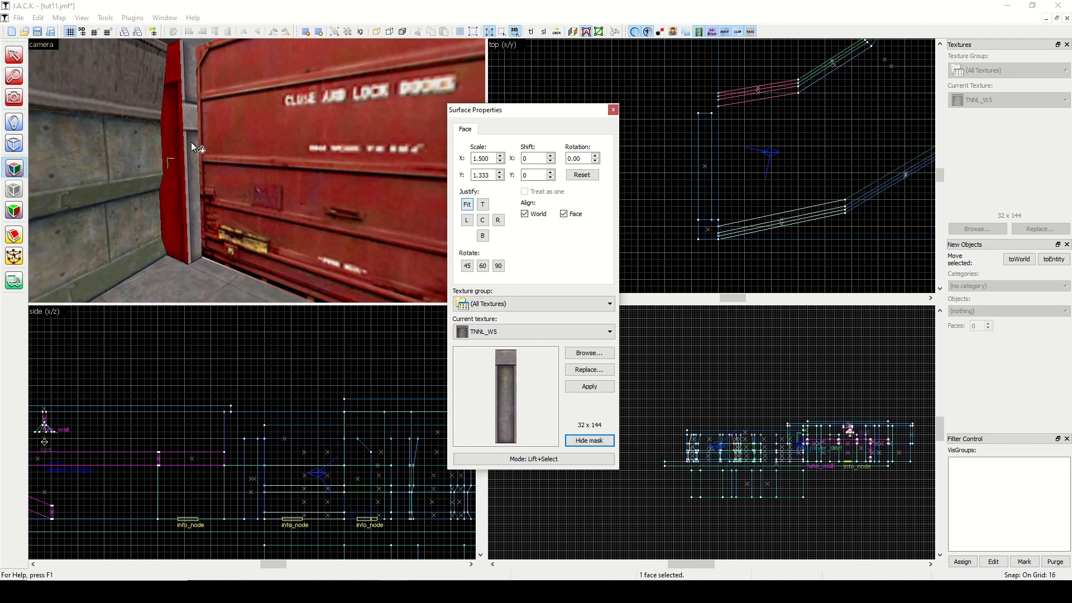
{"action": "left_click", "coordinate": [192, 125]}
{"action": "left_click", "coordinate": [467, 204]}
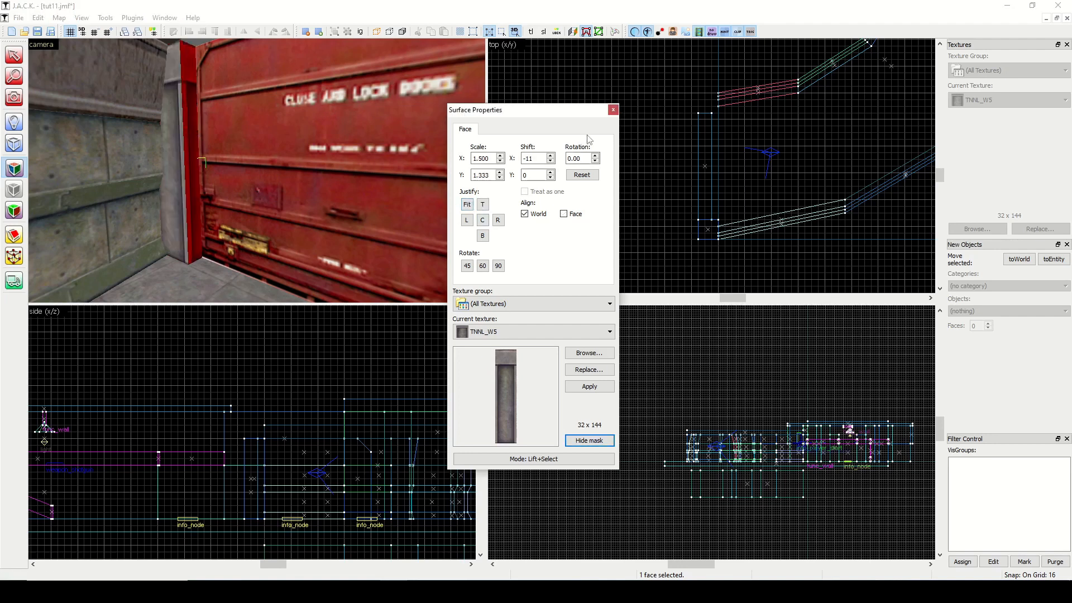
{"action": "left_click", "coordinate": [613, 109]}
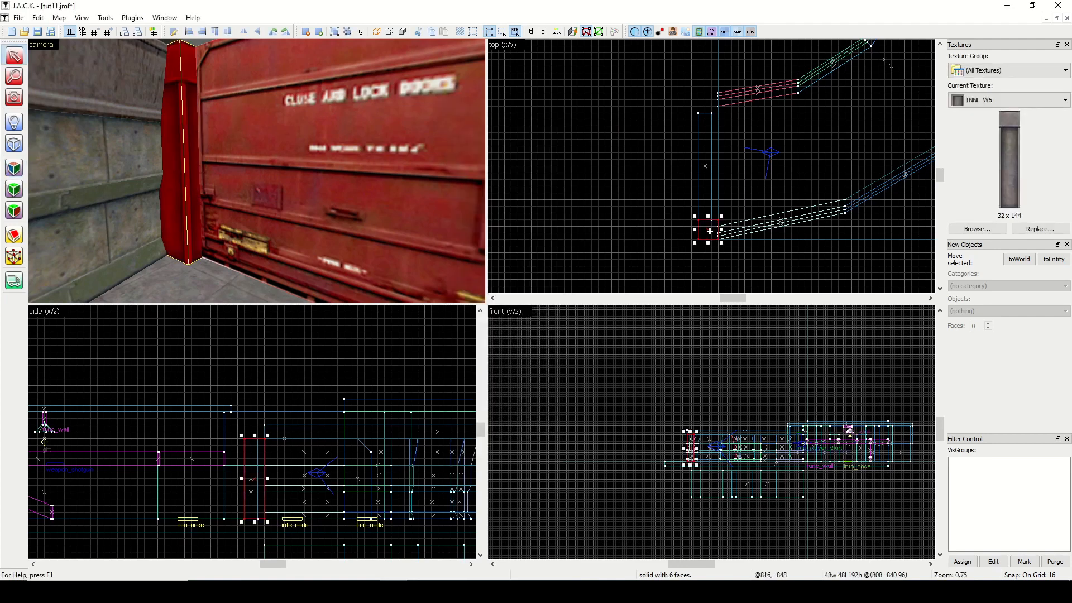
Copy the pillar to the door's other end, at the inner wall, and fit TNNL_W5 to its face beside the door.
{"action": "left_click_drag", "start_coordinate": [710, 231], "coordinate": [711, 105], "text": "shift"}
{"action": "key", "text": "Escape"}
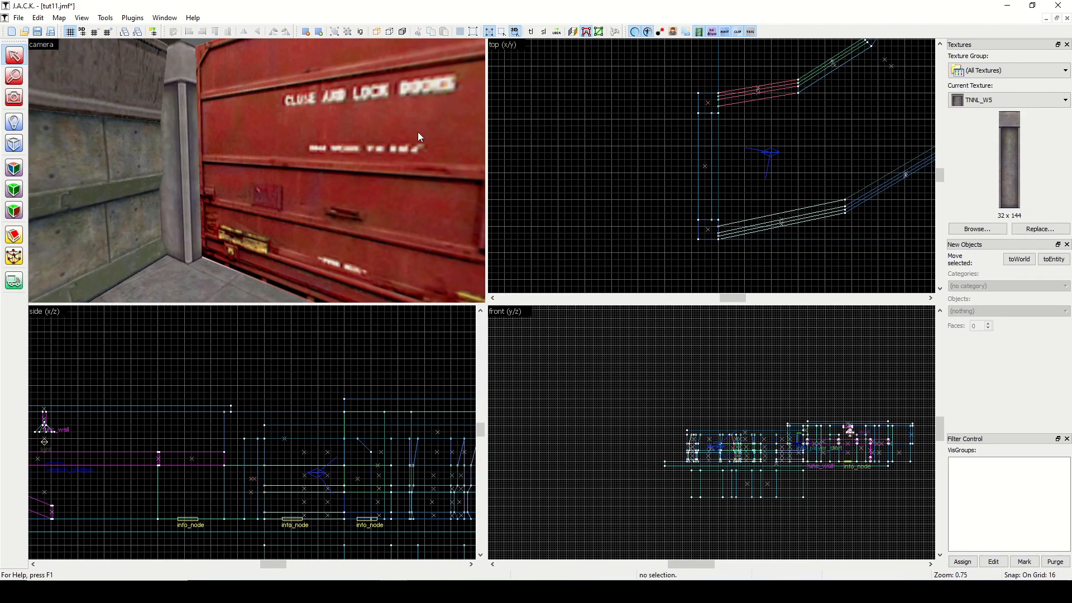
{"action": "left_click", "coordinate": [23, 102]}
{"action": "left_click_drag", "start_coordinate": [167, 159], "coordinate": [258, 173]}
{"action": "scroll", "coordinate": [257, 173], "scroll_direction": "down", "scroll_amount": 3}
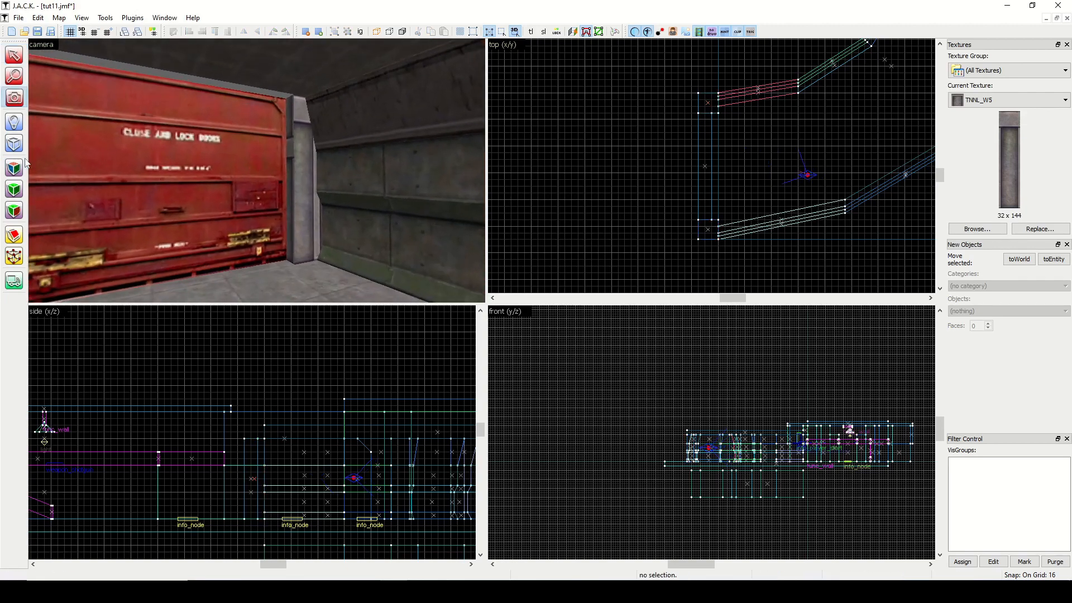
{"action": "left_click", "coordinate": [21, 166]}
{"action": "left_click", "coordinate": [299, 167]}
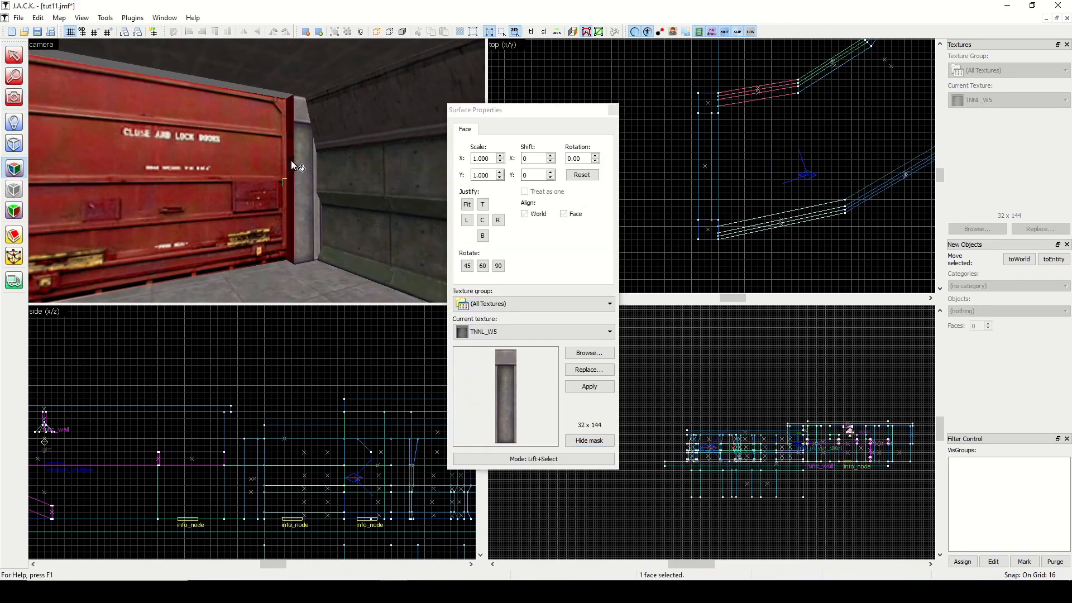
{"action": "left_click", "coordinate": [466, 205]}
{"action": "left_click", "coordinate": [613, 109]}
Extend the roof slab to 880 units wide so it also covers the door and both pillars.
{"action": "left_click", "coordinate": [297, 74]}
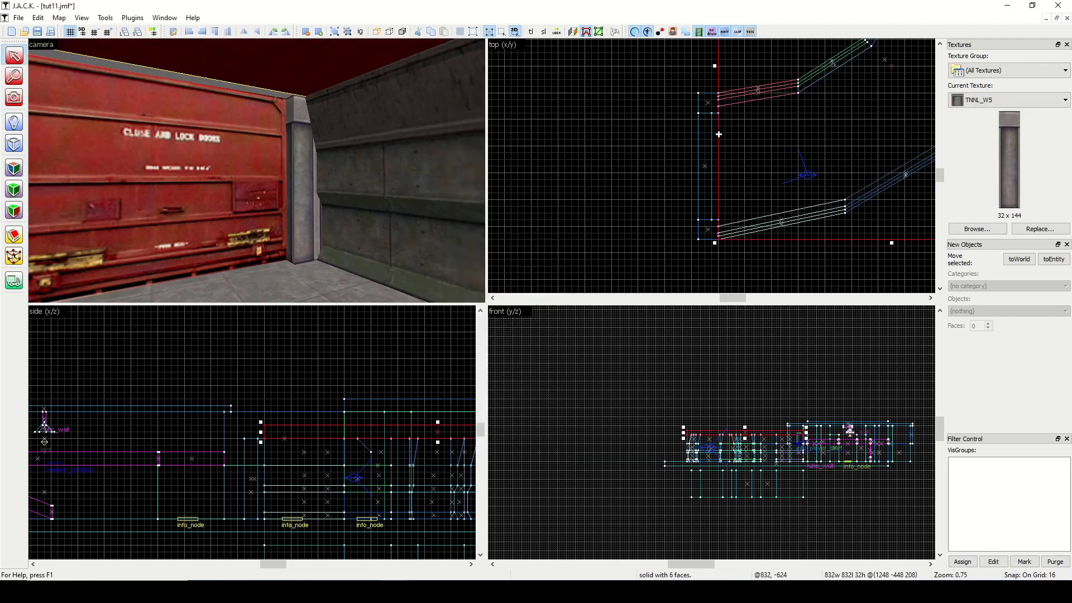
{"action": "left_click", "coordinate": [679, 98]}
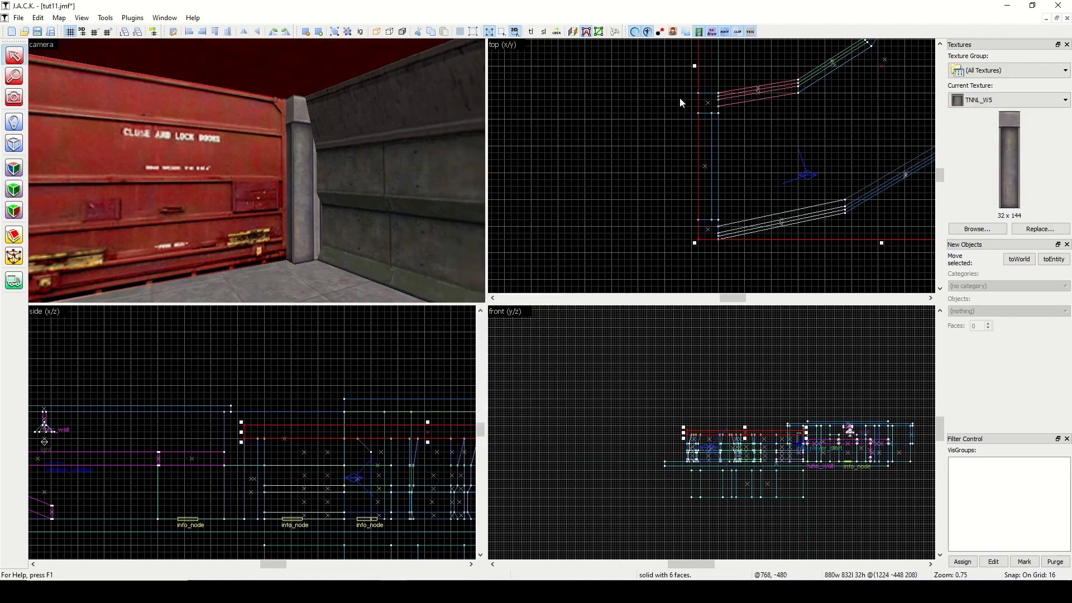
{"action": "left_click", "coordinate": [14, 167]}
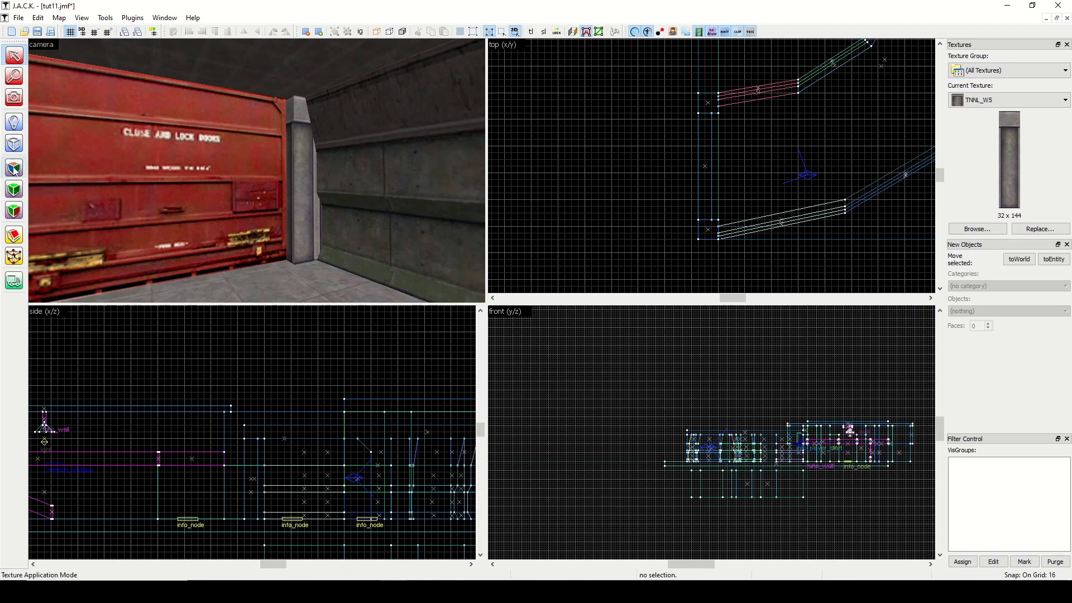
Fit the TNNL_W5 texture to the inner-wall pillar's remaining visible face, the one facing the path.
{"action": "left_click", "coordinate": [305, 166]}
{"action": "left_click", "coordinate": [467, 205]}
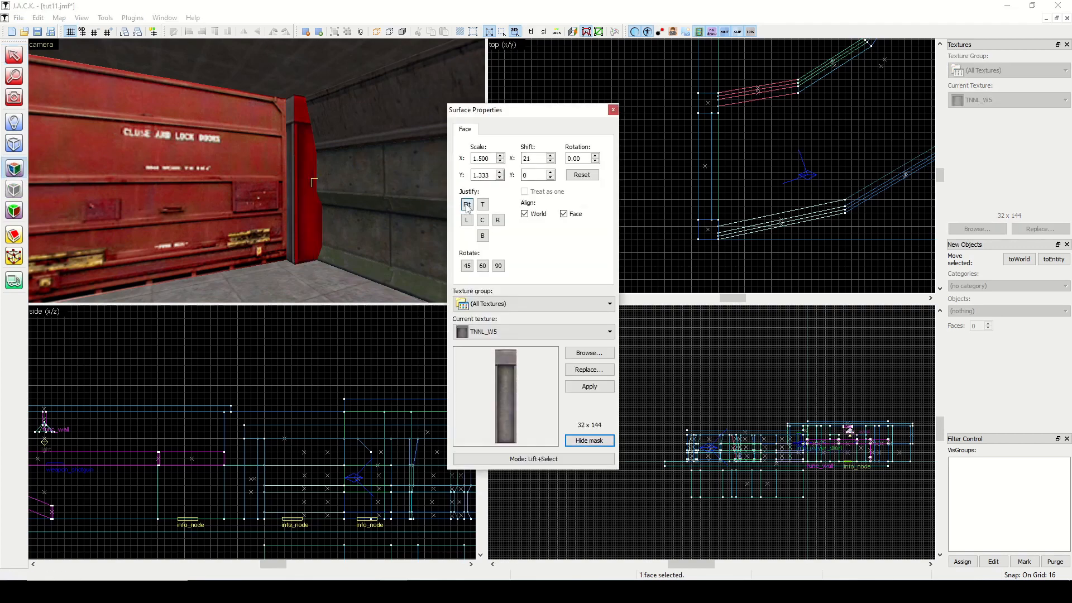
{"action": "left_click", "coordinate": [612, 111]}
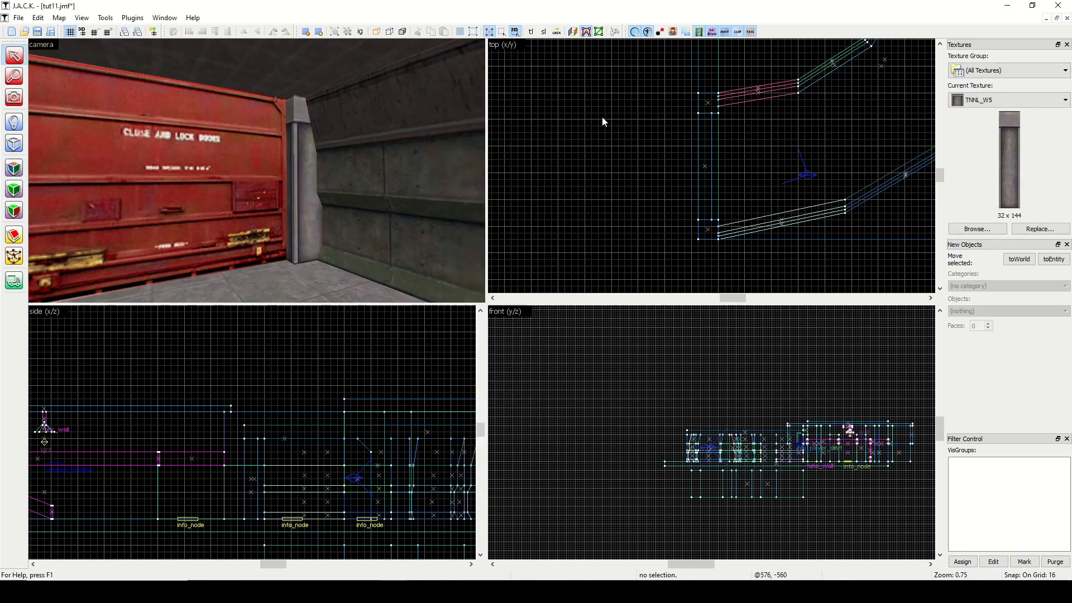
Apply TNNL_W5 to the wall block's end face at the room doorway, try the bottom, top and centre alignments, and fit the texture.
{"action": "left_click", "coordinate": [14, 98]}
{"action": "left_click_drag", "start_coordinate": [192, 159], "coordinate": [241, 181]}
{"action": "key", "text": "shift+a"}
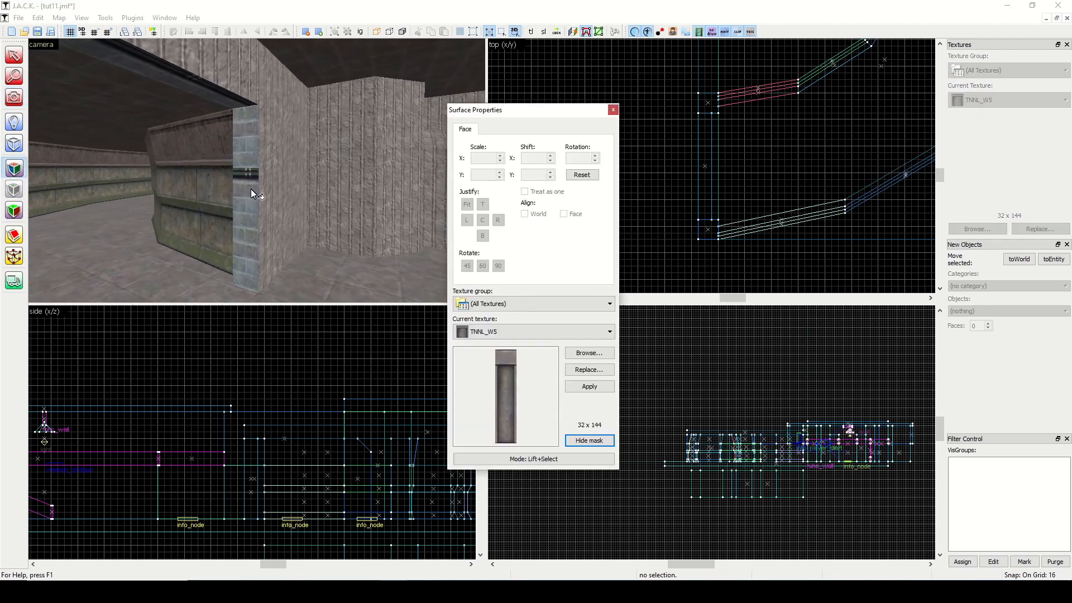
{"action": "left_click", "coordinate": [249, 188]}
{"action": "left_click", "coordinate": [483, 236]}
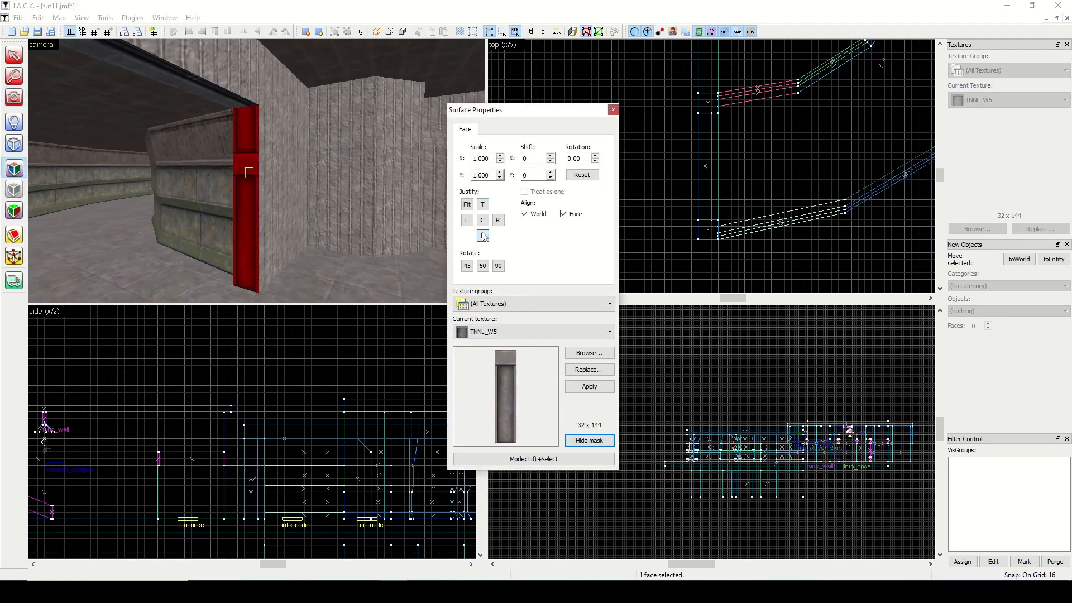
{"action": "left_click", "coordinate": [483, 205]}
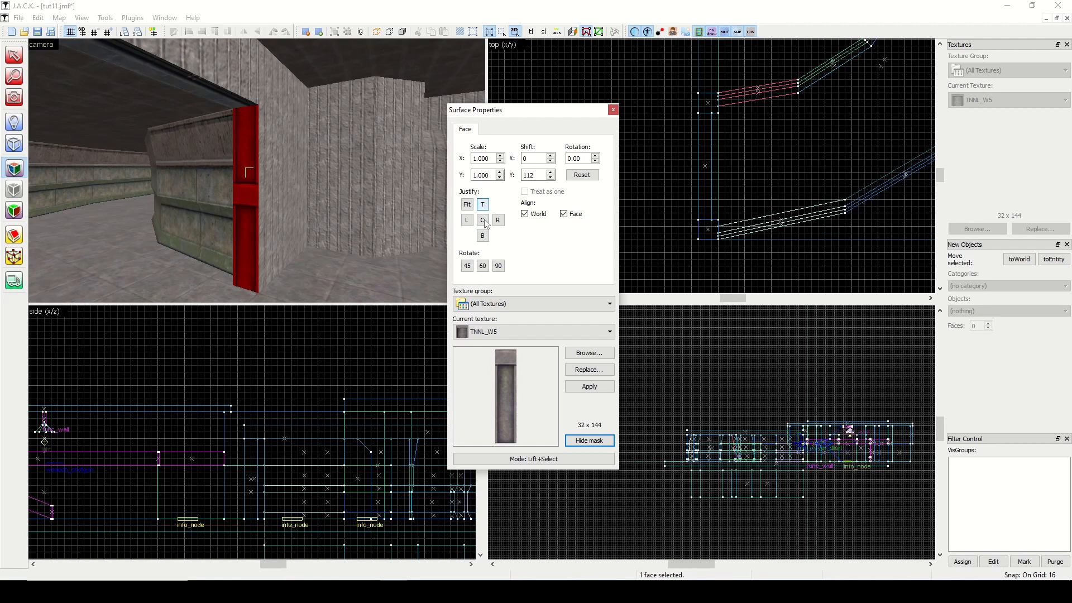
{"action": "left_click", "coordinate": [483, 220]}
{"action": "left_click", "coordinate": [469, 208]}
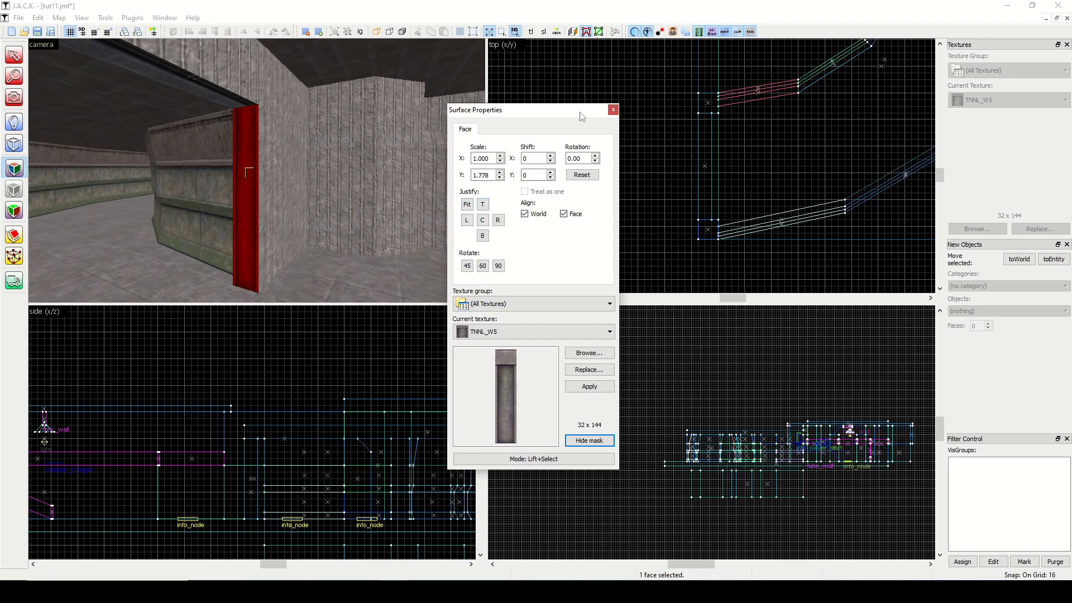
{"action": "left_click", "coordinate": [613, 110]}
Lower the wall block beside the doorway to 192 units high and fit TNNL_W5 to its end face in the opening.
{"action": "left_click", "coordinate": [293, 155]}
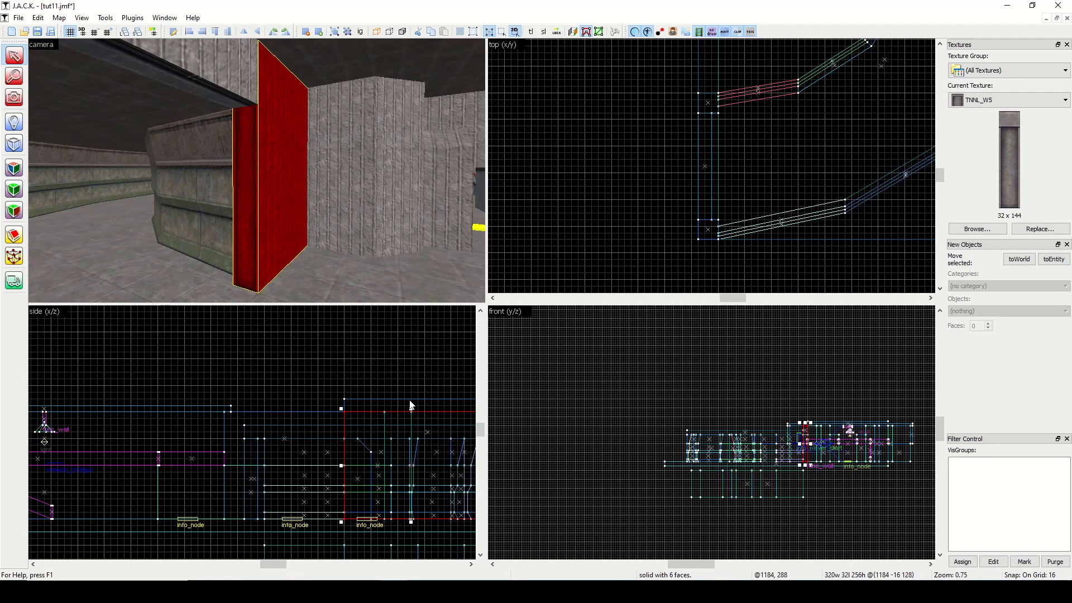
{"action": "left_click_drag", "start_coordinate": [411, 408], "coordinate": [412, 435]}
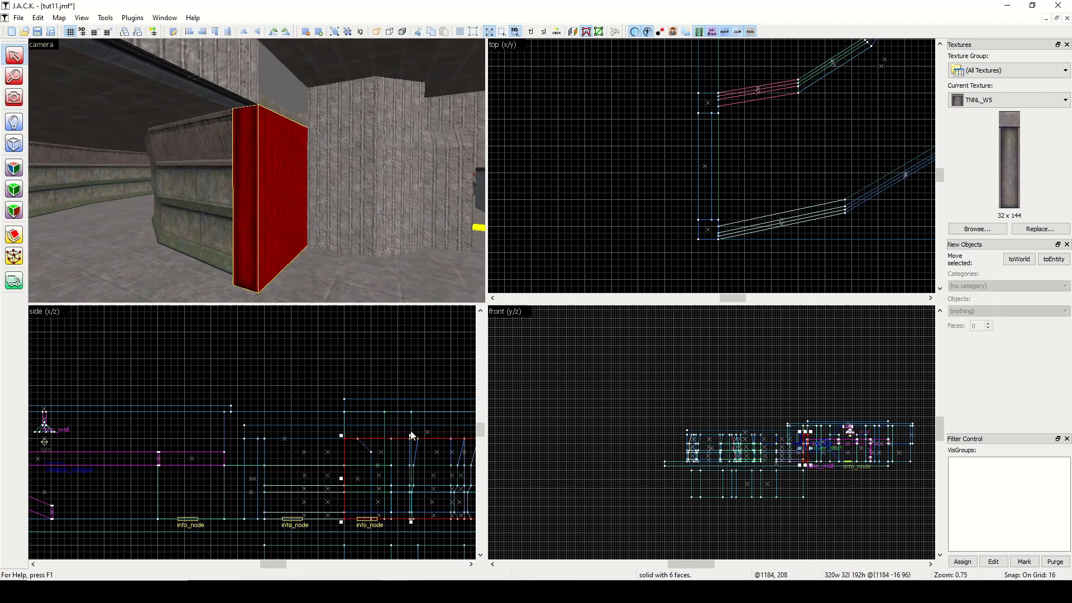
{"action": "left_click", "coordinate": [383, 396]}
{"action": "left_click", "coordinate": [14, 168]}
{"action": "left_click", "coordinate": [248, 164]}
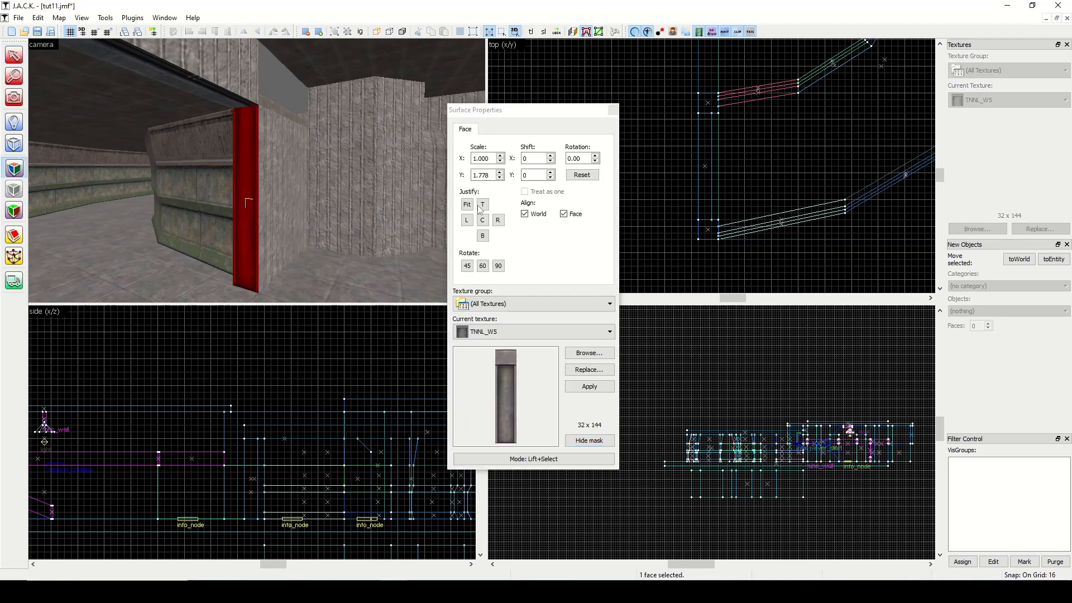
{"action": "left_click", "coordinate": [613, 110]}
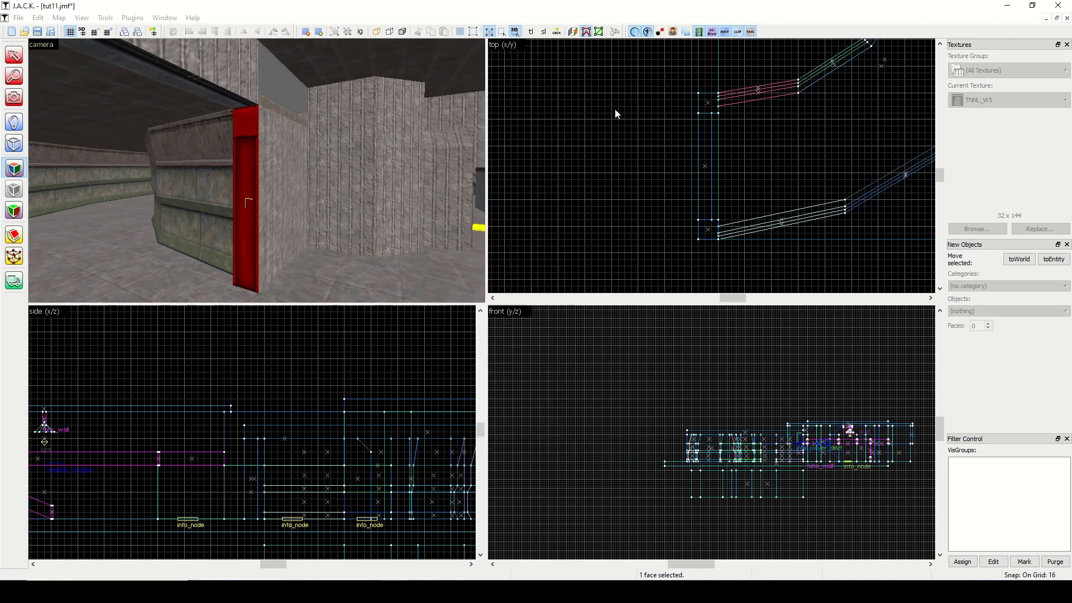
Raise the wall block beside the doorway back to 256 units high.
{"action": "left_click", "coordinate": [285, 168]}
{"action": "left_click_drag", "start_coordinate": [411, 434], "coordinate": [410, 407]}
{"action": "left_click", "coordinate": [394, 365]}
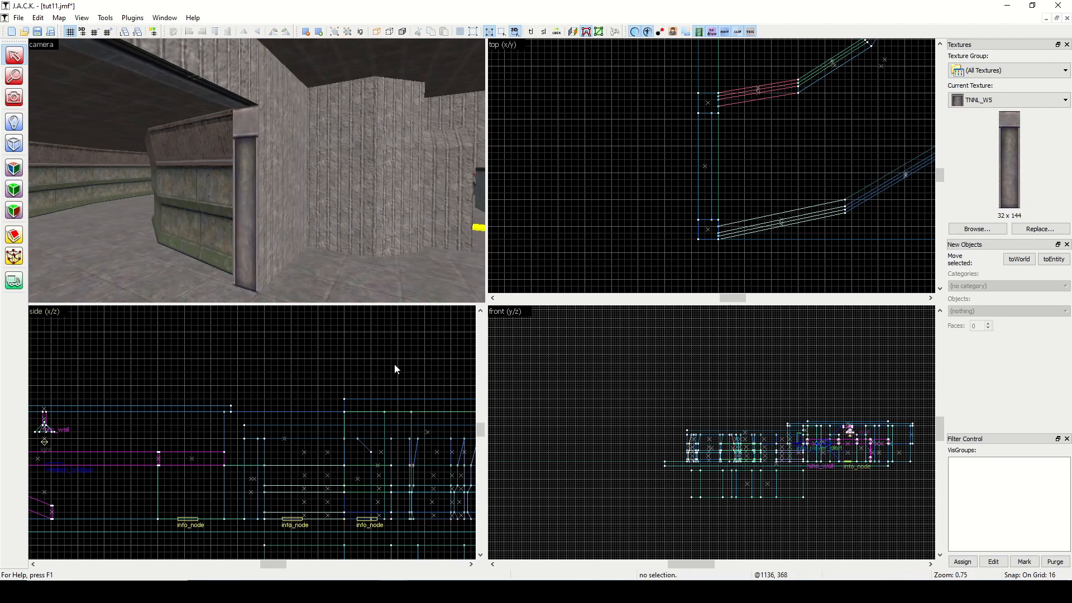
Lift the fitted TNNL_W5 texture from the finished doorway jamb and apply it to the opposite jamb.
{"action": "left_click", "coordinate": [14, 97]}
{"action": "left_click_drag", "start_coordinate": [81, 134], "coordinate": [256, 169]}
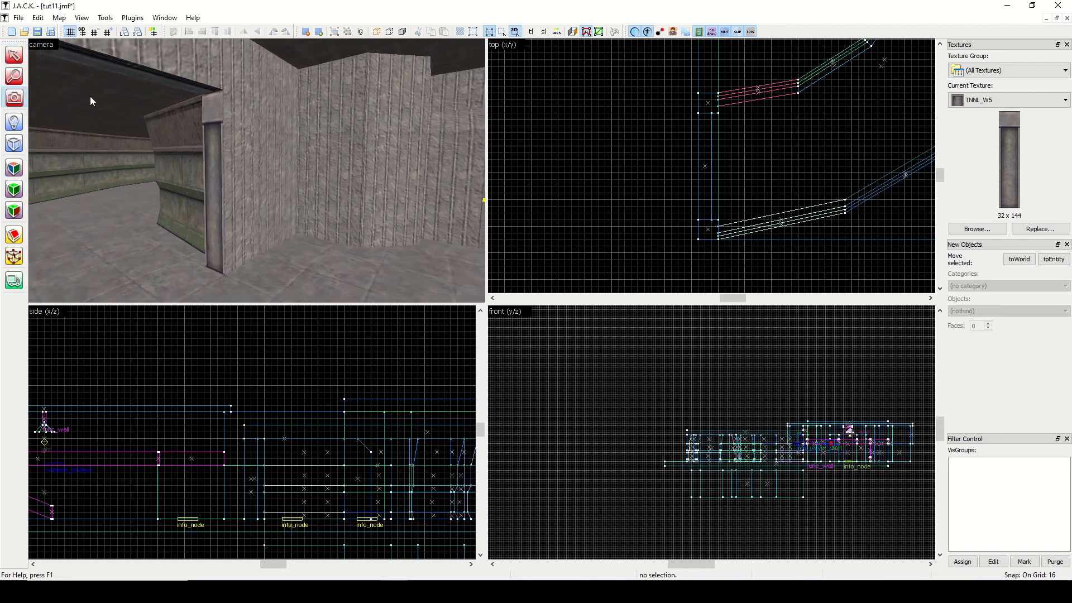
{"action": "left_click_drag", "start_coordinate": [84, 123], "coordinate": [257, 171]}
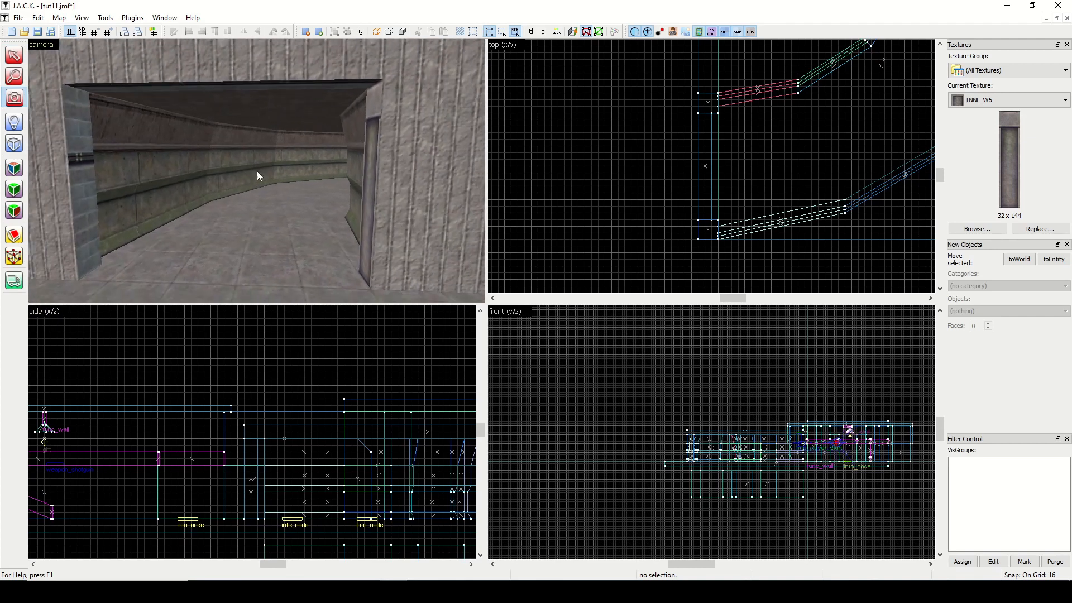
{"action": "left_click", "coordinate": [14, 168]}
{"action": "left_click", "coordinate": [372, 158]}
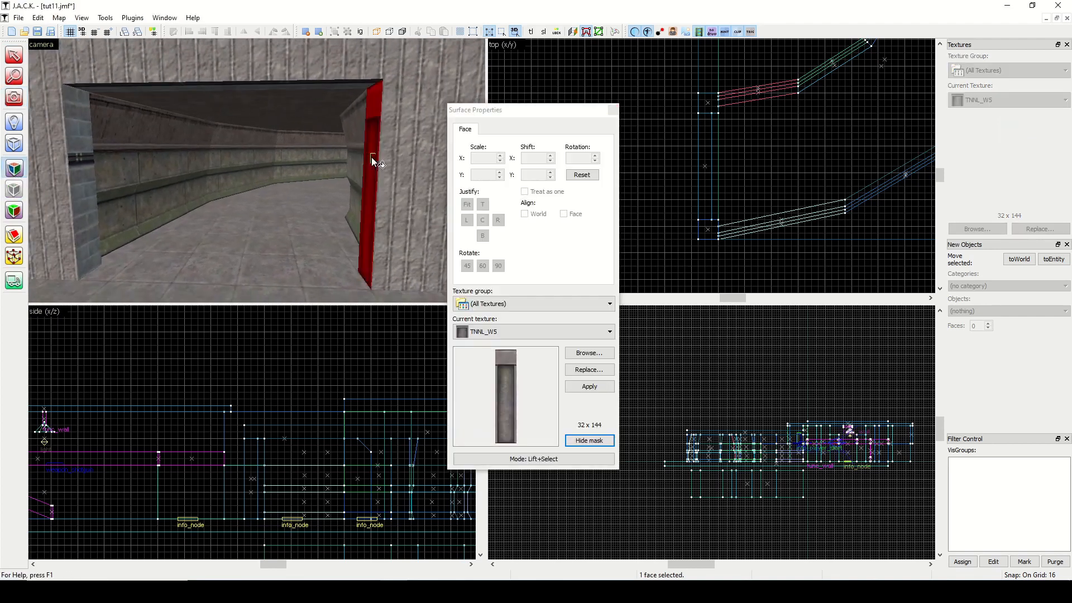
{"action": "right_click", "coordinate": [89, 165]}
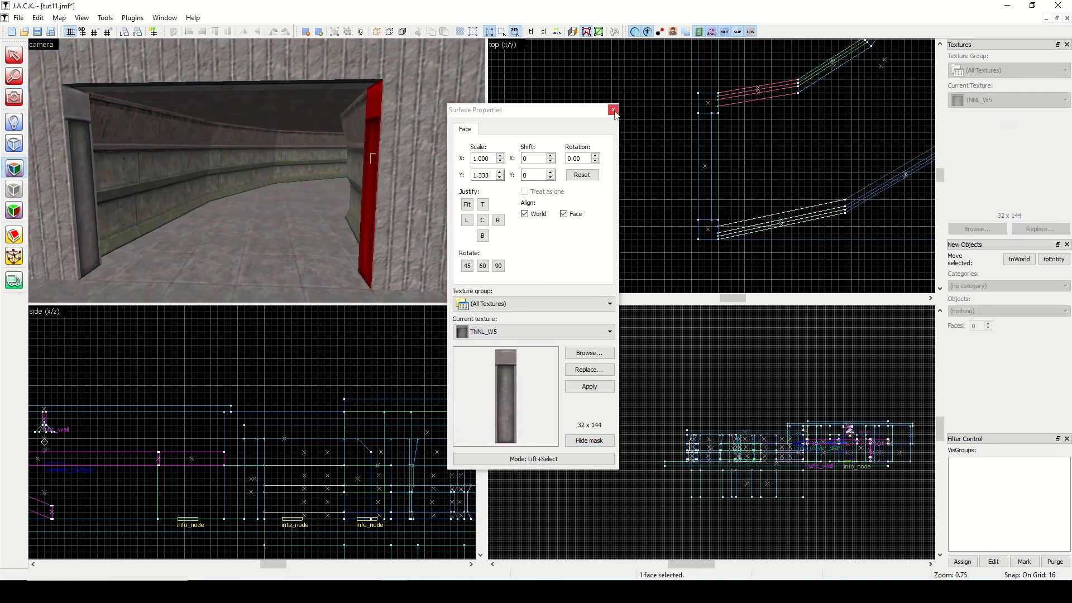
Sample the room's TNNL_FLR7A ceiling texture and apply it to the underside of the wall above the doorway.
{"action": "scroll", "coordinate": [274, 137], "scroll_direction": "up", "scroll_amount": 3}
{"action": "left_click", "coordinate": [234, 129]}
{"action": "key", "text": "z"}
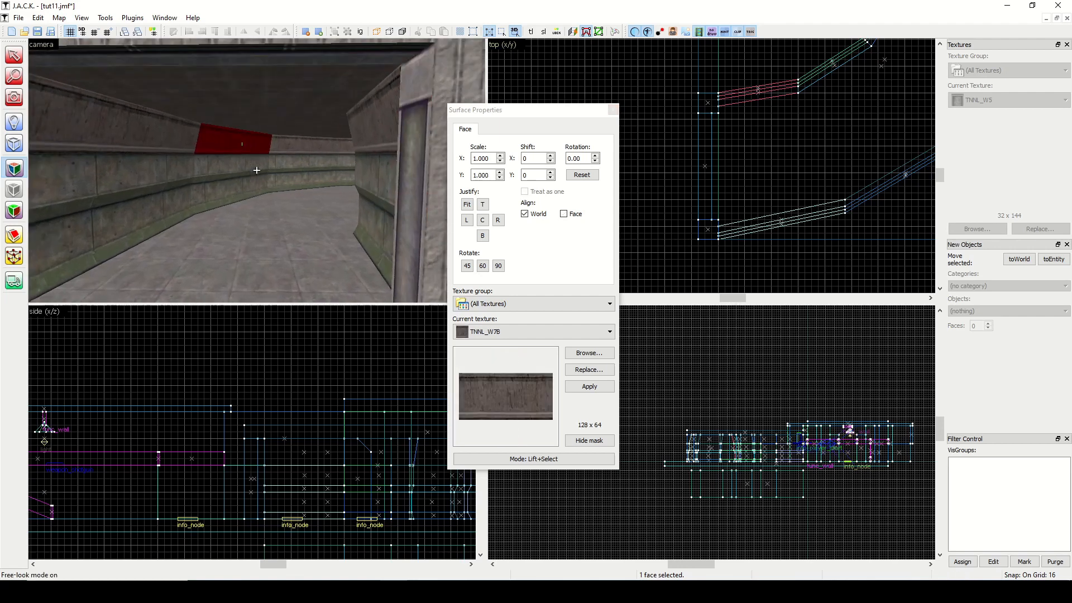
{"action": "left_click", "coordinate": [275, 72]}
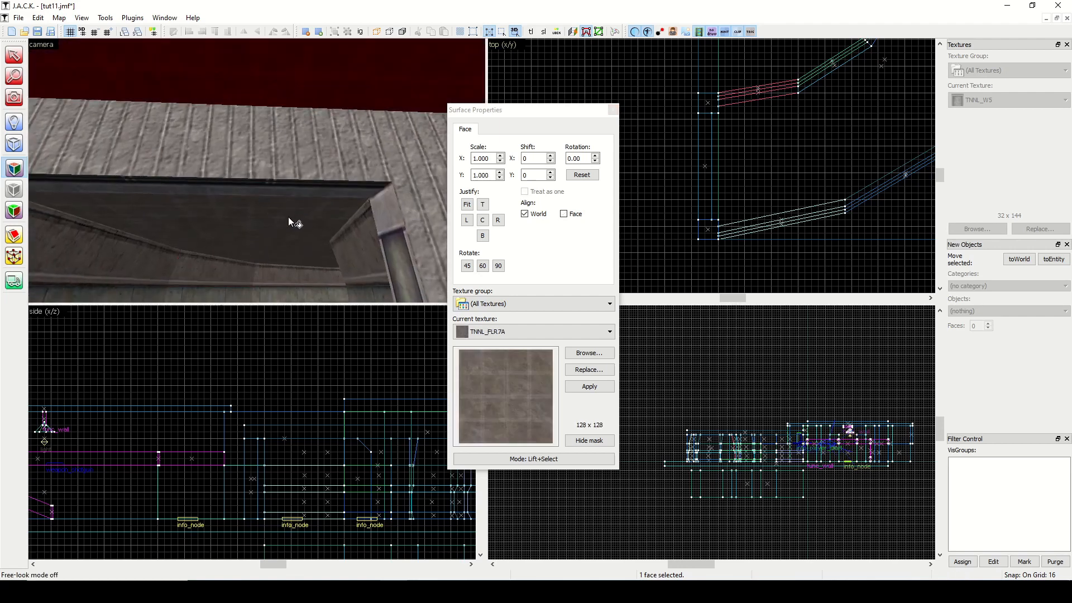
{"action": "left_click", "coordinate": [612, 110]}
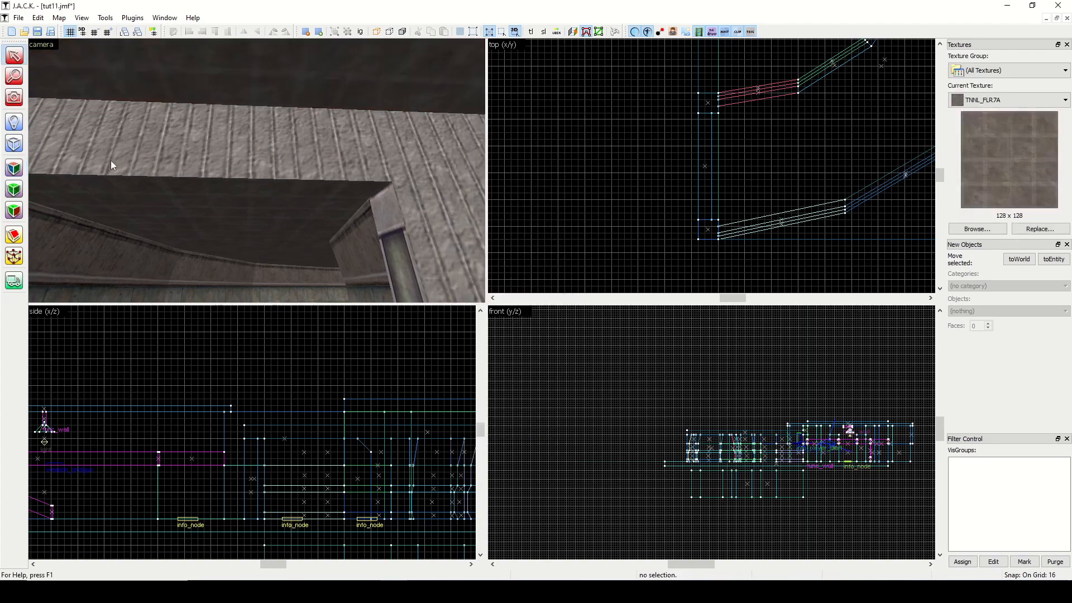
Copy the room's ceiling lamp together with its light entity to the middle of the curved path.
{"action": "left_click", "coordinate": [14, 98]}
{"action": "key", "text": "z"}
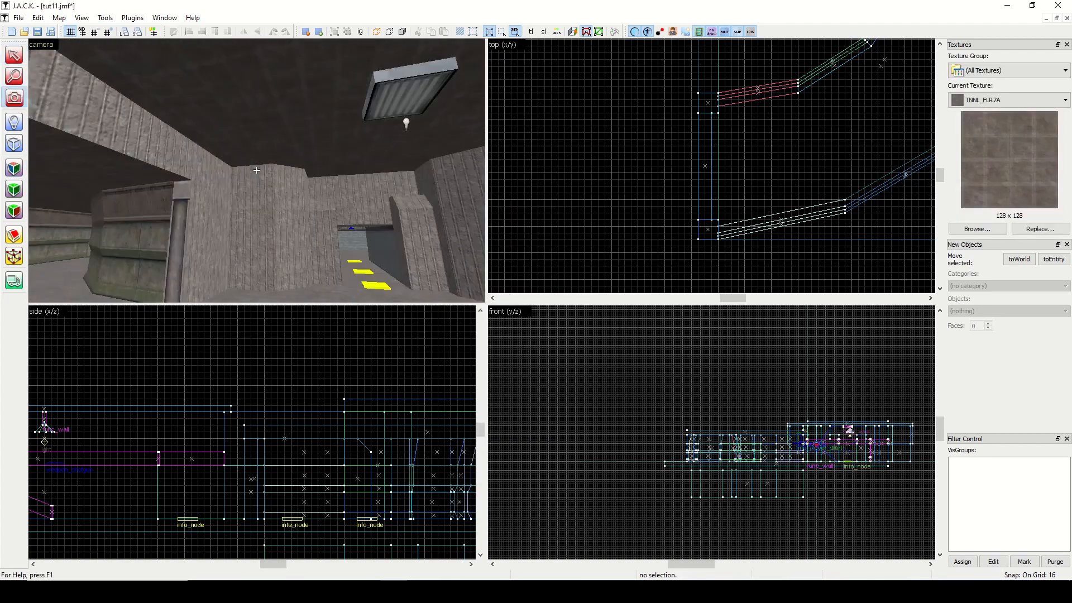
{"action": "key", "text": "z"}
{"action": "left_click", "coordinate": [15, 56]}
{"action": "left_click", "coordinate": [253, 77]}
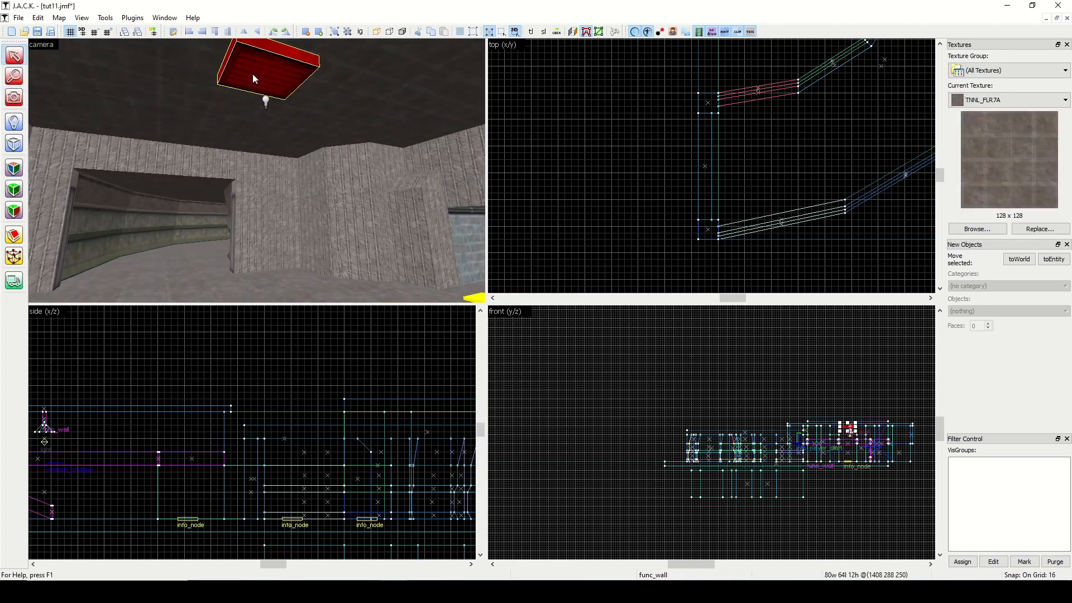
{"action": "left_click", "coordinate": [266, 102], "text": "ctrl"}
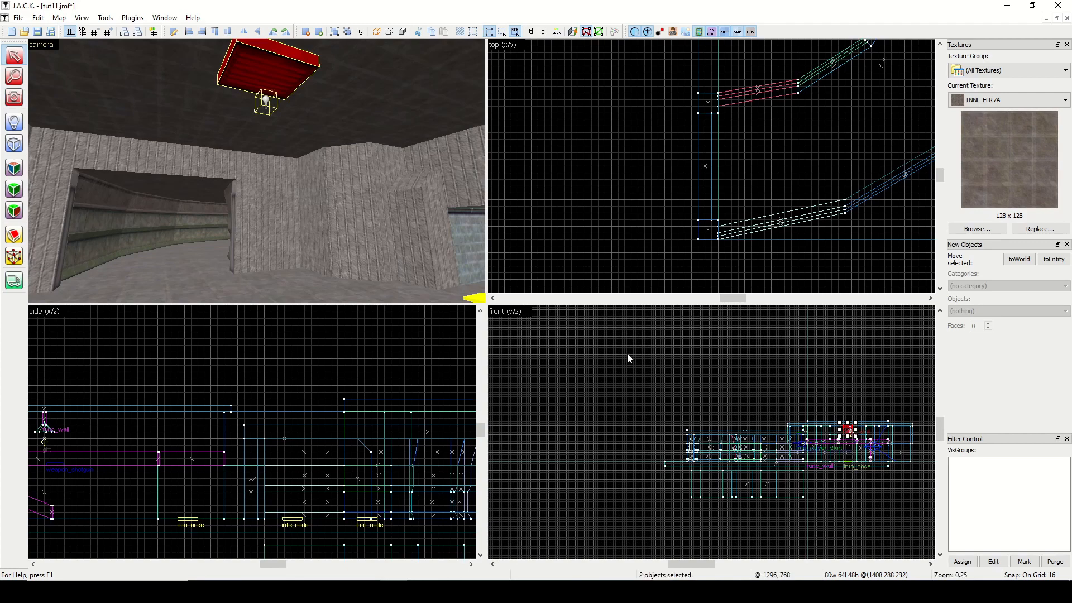
{"action": "scroll", "coordinate": [745, 171], "scroll_direction": "down", "scroll_amount": 9}
{"action": "scroll", "coordinate": [798, 112], "scroll_direction": "up", "scroll_amount": 4}
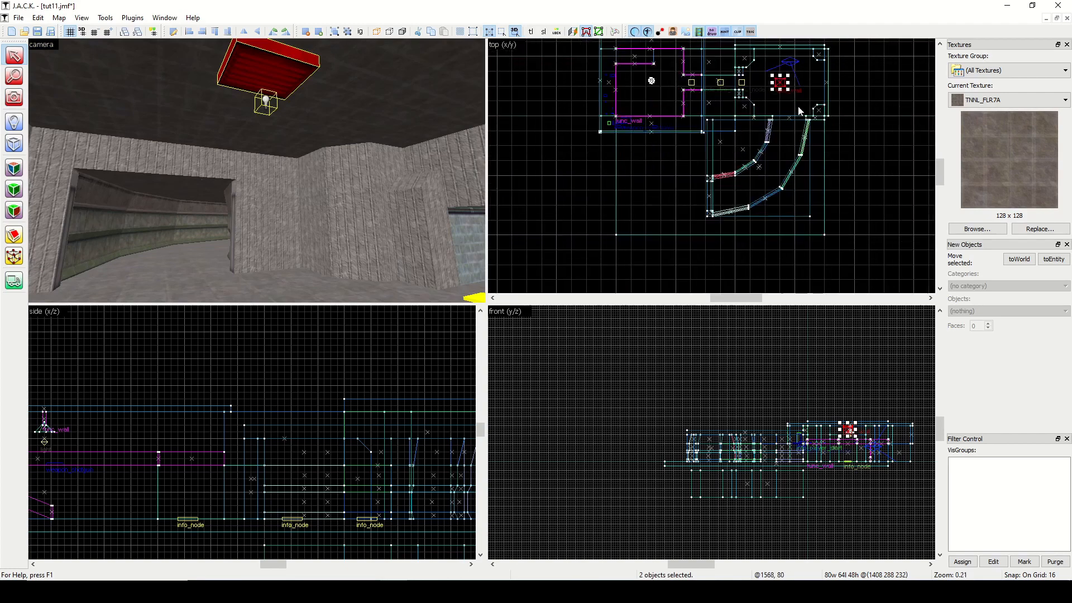
{"action": "left_click_drag", "start_coordinate": [772, 71], "coordinate": [754, 198]}
{"action": "scroll", "coordinate": [756, 198], "scroll_direction": "up", "scroll_amount": 3}
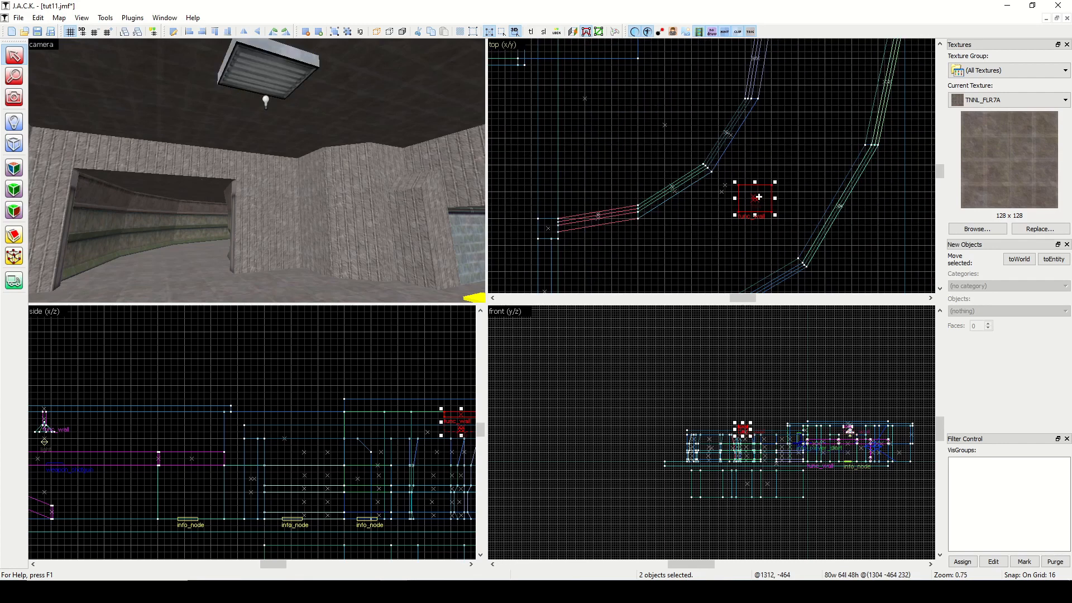
{"action": "scroll", "coordinate": [762, 197], "scroll_direction": "up", "scroll_amount": 2}
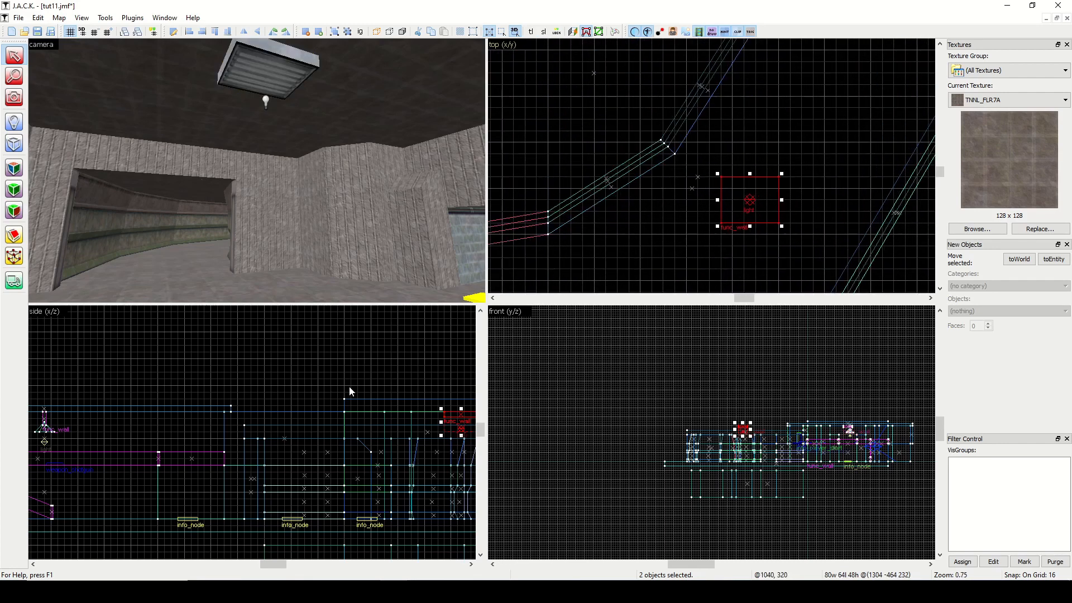
Lower the copied lamp and light 64 units to sit just under the path's roof.
{"action": "key", "text": "Down"}
{"action": "key", "text": "Down"}
{"action": "key", "text": "Down"}
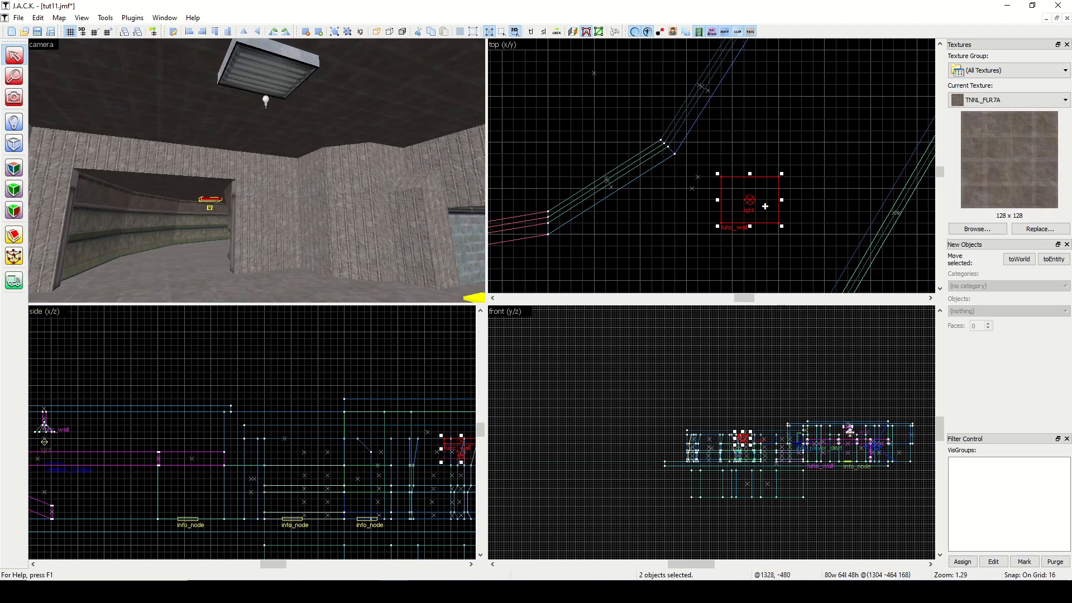
Rotate the copied lamp and light 45 degrees counterclockwise and centre them between the path's walls.
{"action": "left_click_drag", "start_coordinate": [782, 174], "coordinate": [748, 151]}
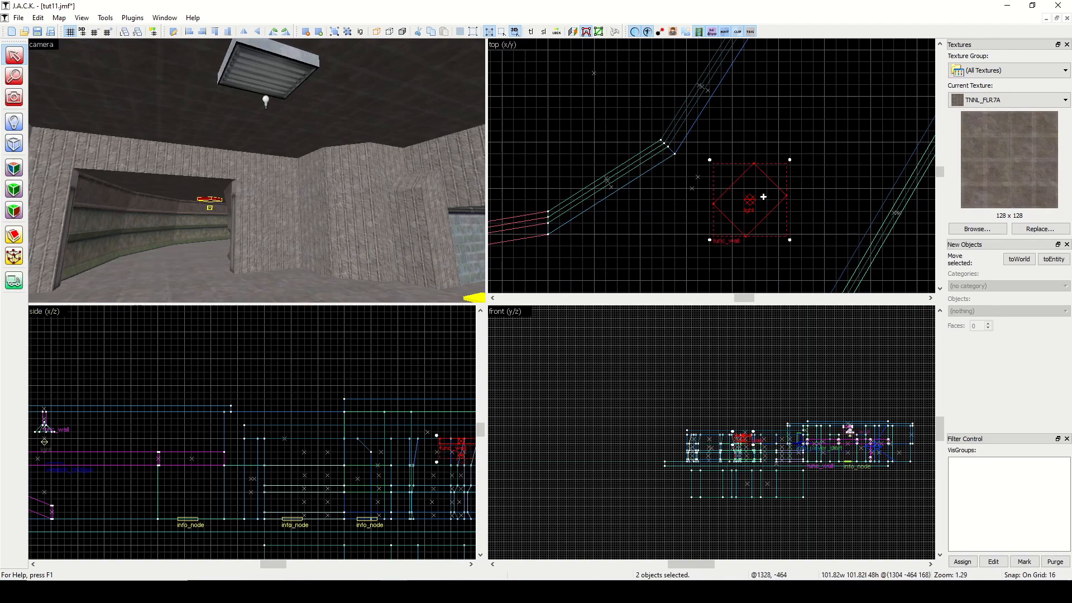
{"action": "left_click_drag", "start_coordinate": [763, 196], "coordinate": [762, 214]}
{"action": "left_click", "coordinate": [749, 145]}
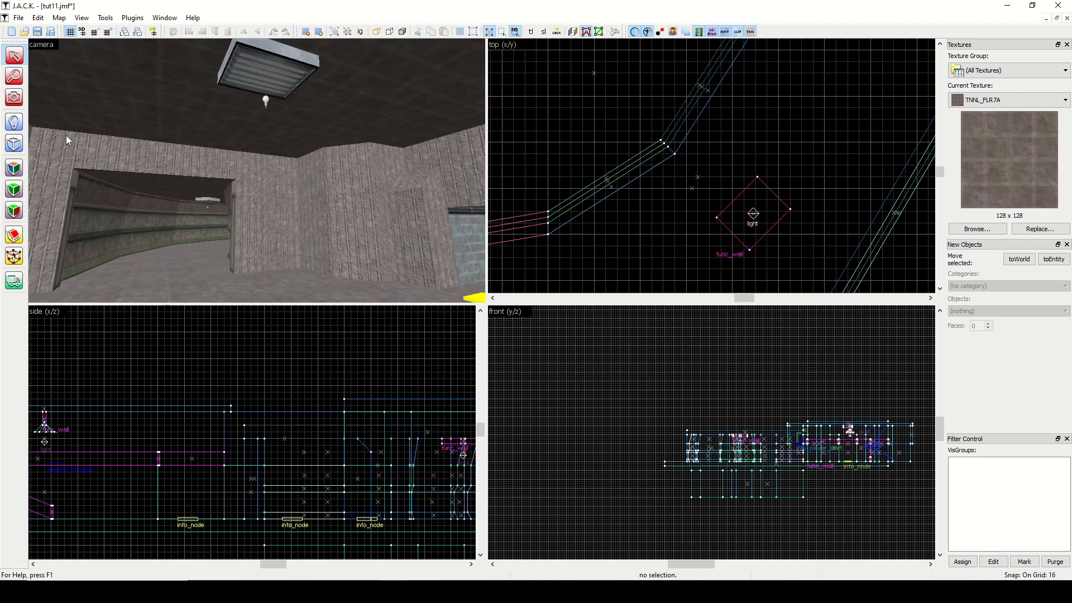
Check the lamp through the doorway and run the map in the game.
{"action": "left_click", "coordinate": [15, 98]}
{"action": "left_click_drag", "start_coordinate": [112, 134], "coordinate": [256, 172]}
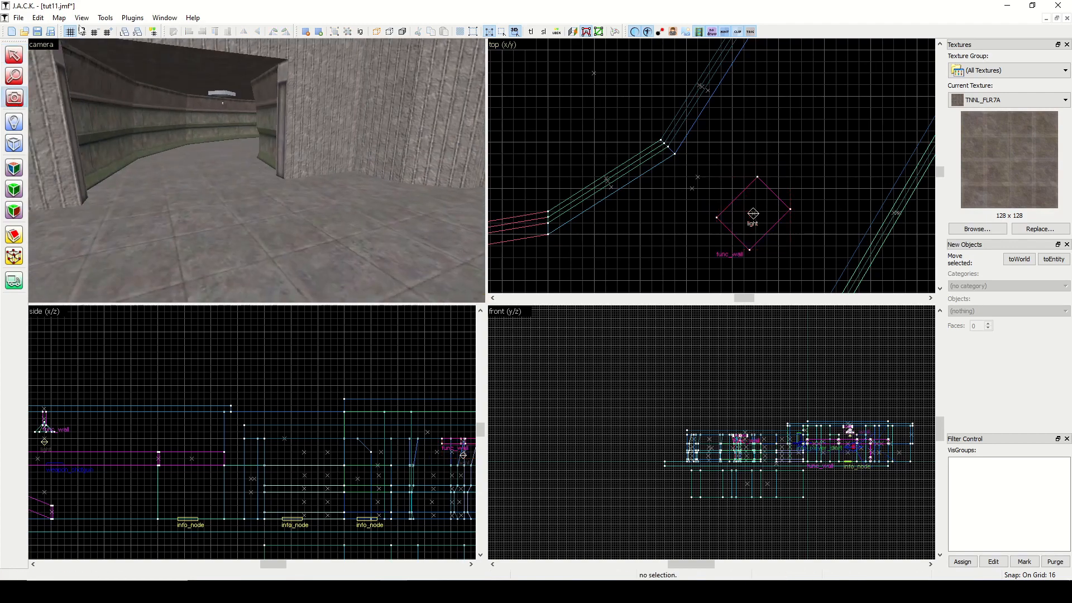
{"action": "left_click", "coordinate": [18, 17]}
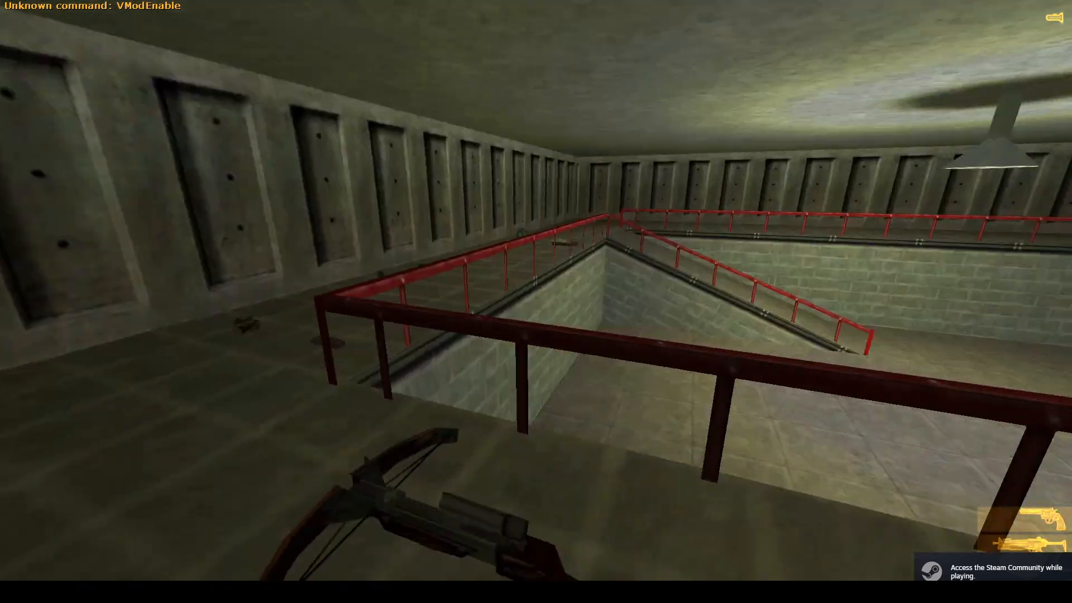
Walk through the map to the curved path and inspect the doorway jambs, the path and its ceiling lamp.
{"action": "key", "text": "w"}
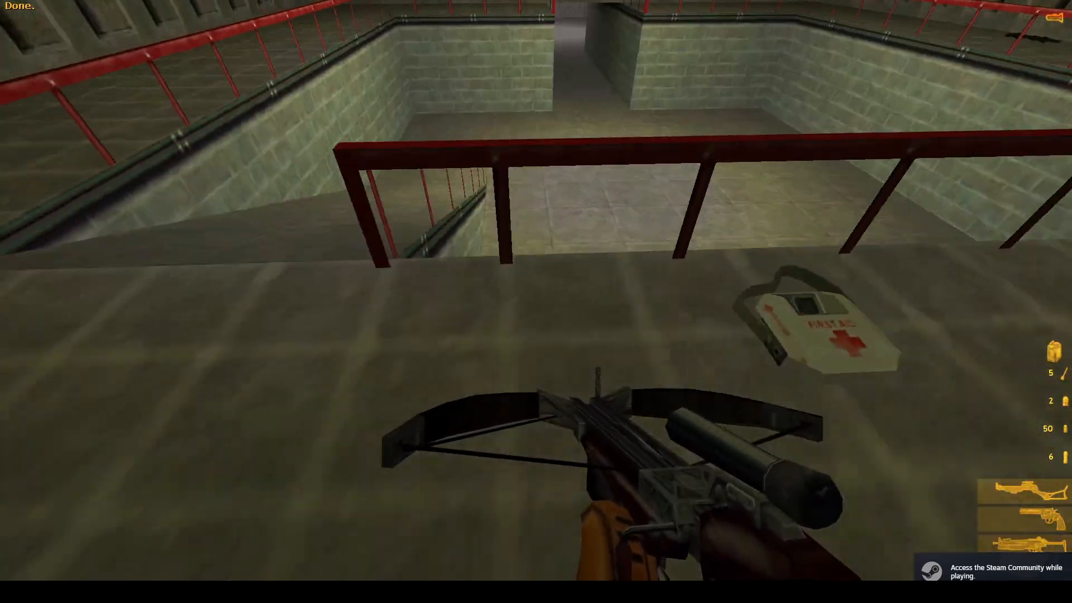
{"action": "key", "text": "w"}
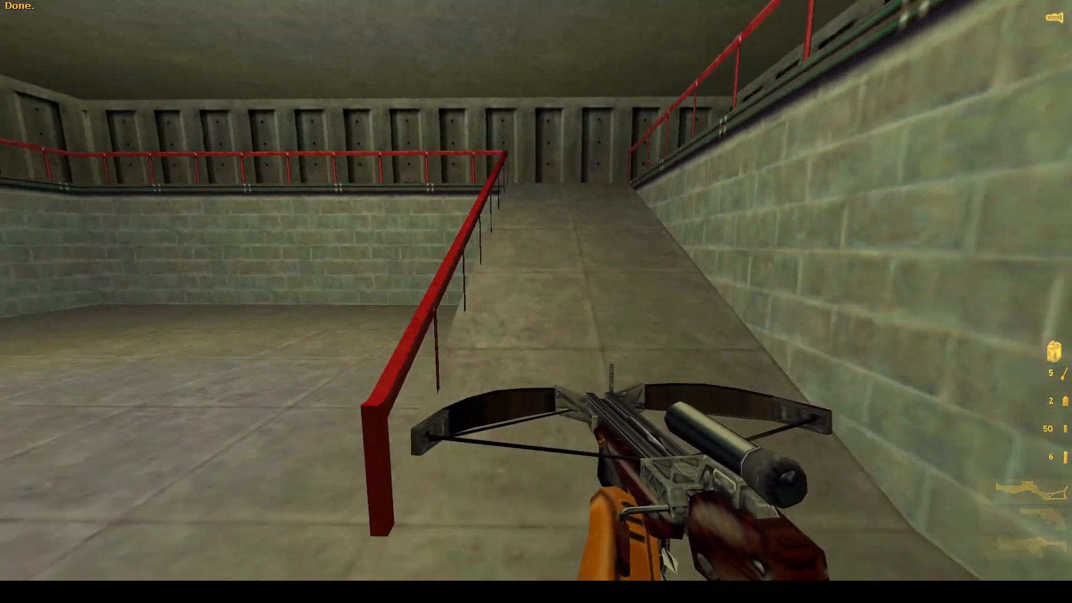
{"action": "key", "text": "w"}
{"action": "key", "text": "w"}
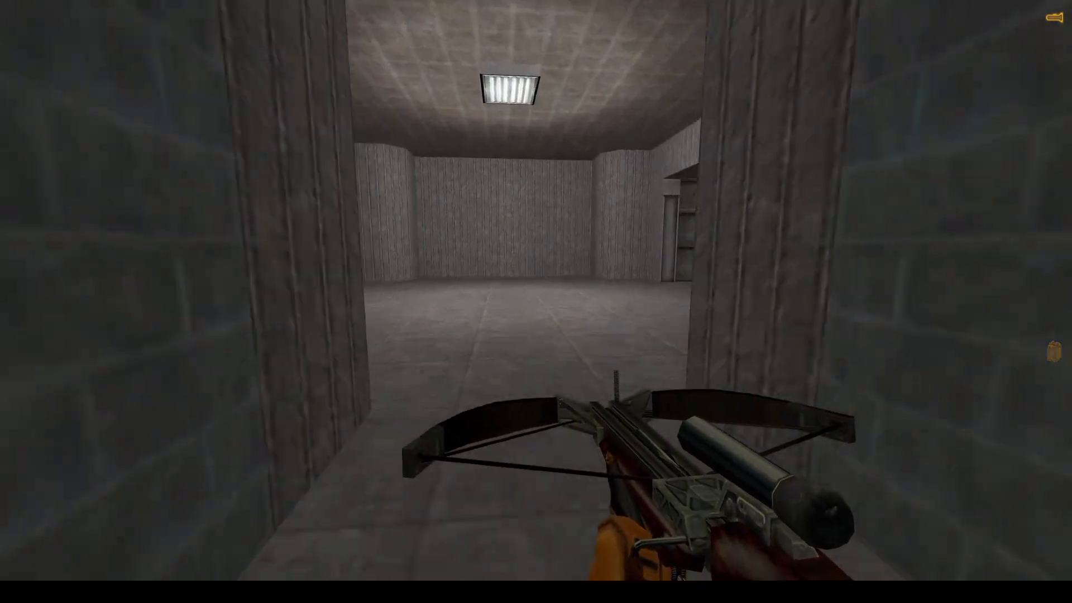
{"action": "key", "text": "w"}
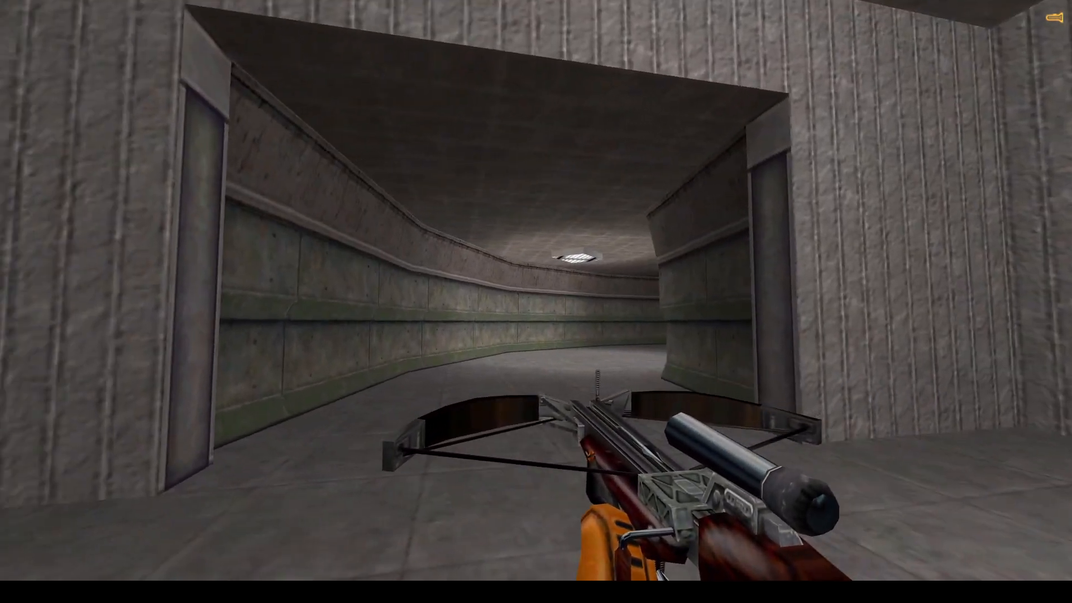
{"action": "key", "text": "w"}
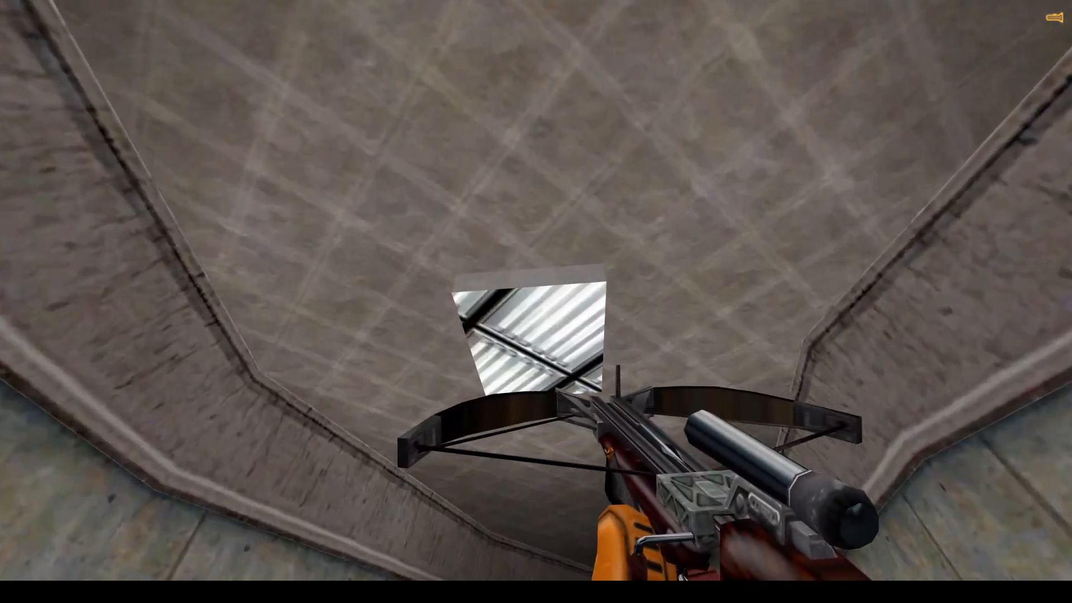